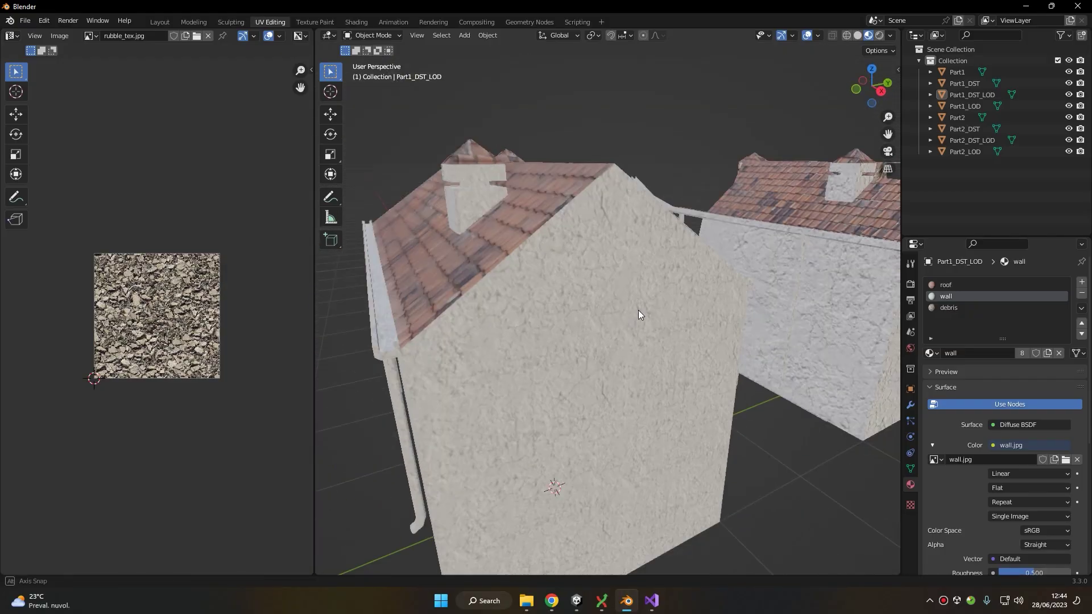
- Inspect the intact building's Part1 and Part2 meshes and the boundary between the two halves
left_click(602, 268)
left_click(517, 256)
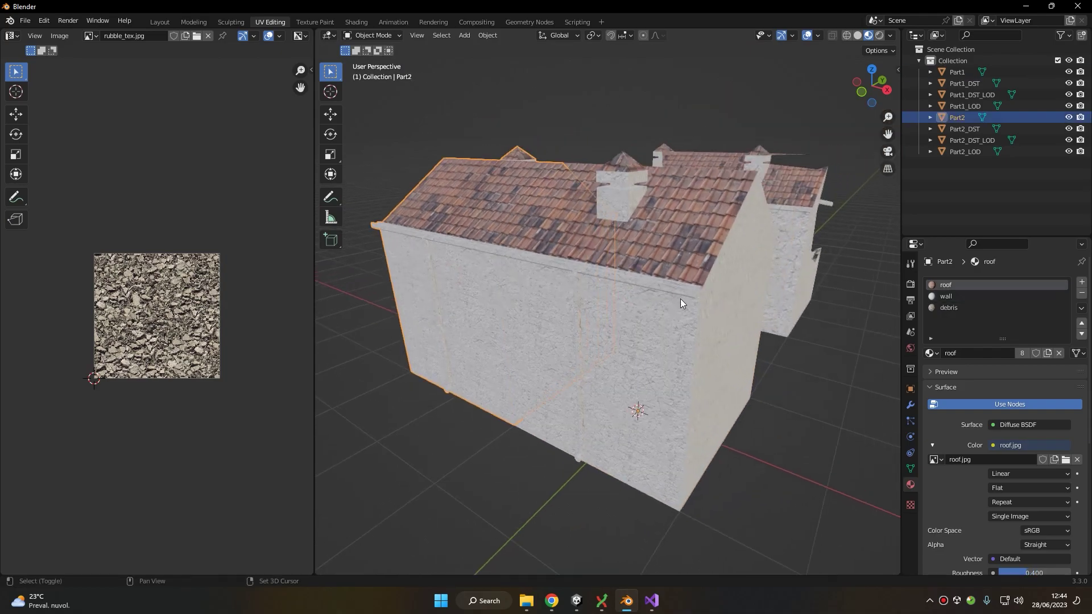
left_click(595, 267)
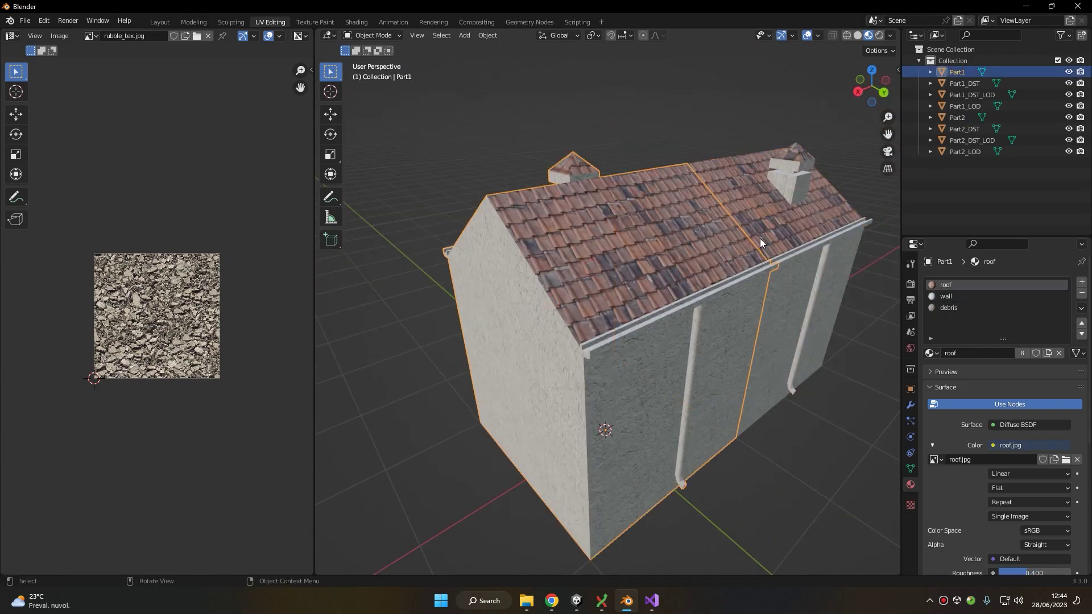
key("Tab")
key("a")
middle_click_drag(768, 290, 670, 285, "shift")
key("Tab")
scroll(662, 261, "down", 3)
left_click(662, 261)
key("Tab")
- Inspect the meshes of the destroyed versions, Part1_DST and Part2_DST, and compare them with the intact building
key("Tab")
scroll(625, 285, "down", 3)
middle_click_drag(569, 285, 737, 203)
left_click(738, 203)
middle_click_drag(613, 289, 546, 231)
scroll(644, 278, "down", 1)
middle_click_drag(692, 295, 636, 261, "shift")
left_click(644, 282)
key("Tab")
key("a")
key("Tab")
left_click(538, 304)
key("Tab")
key("Tab")
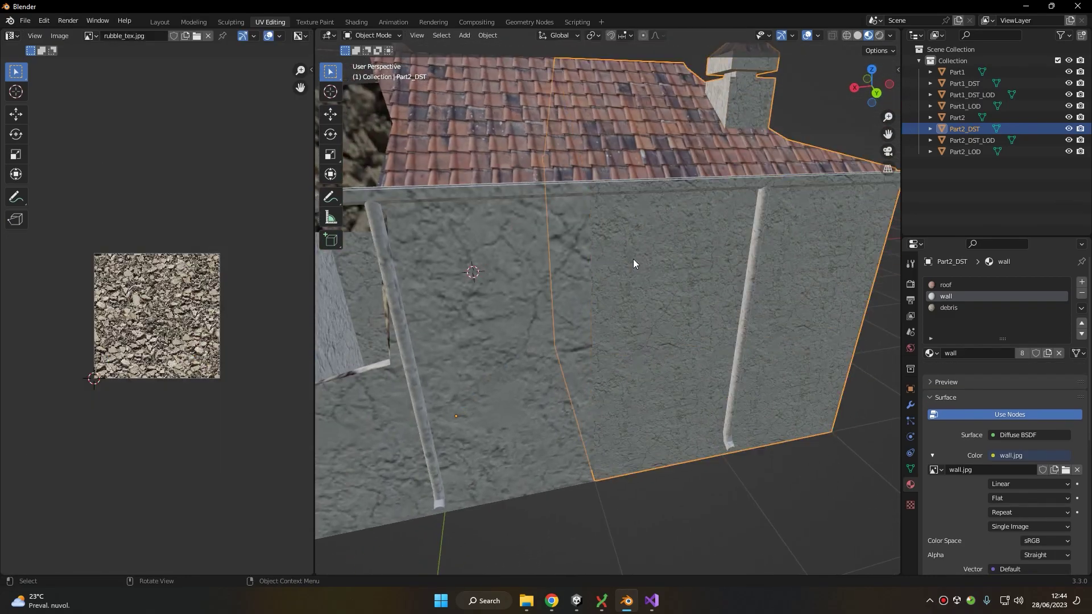
scroll(702, 293, "down", 5)
middle_click_drag(702, 293, 558, 224)
left_click(478, 211)
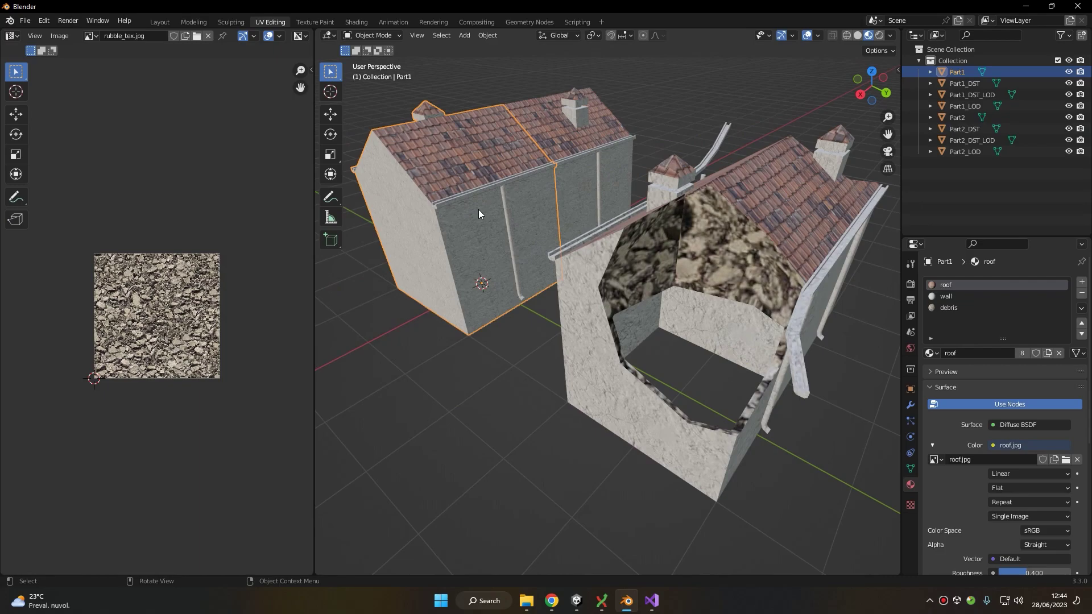
- Move Part1_DST and Part2_DST together onto the intact building so that both versions overlap
left_click(682, 259)
scroll(680, 258, "down", 5)
middle_click_drag(560, 324, 529, 339, "shift")
left_click(657, 275, "shift")
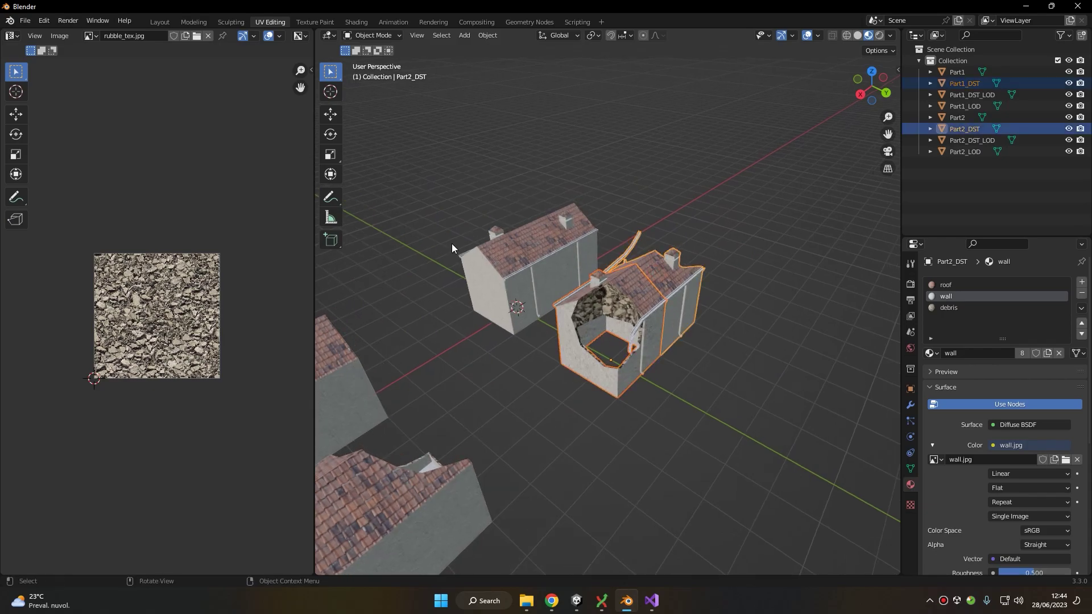
left_click(334, 114)
scroll(647, 382, "up", 2)
left_click_drag(654, 405, 504, 326)
middle_click_drag(599, 317, 645, 341, "shift")
scroll(654, 330, "up", 2)
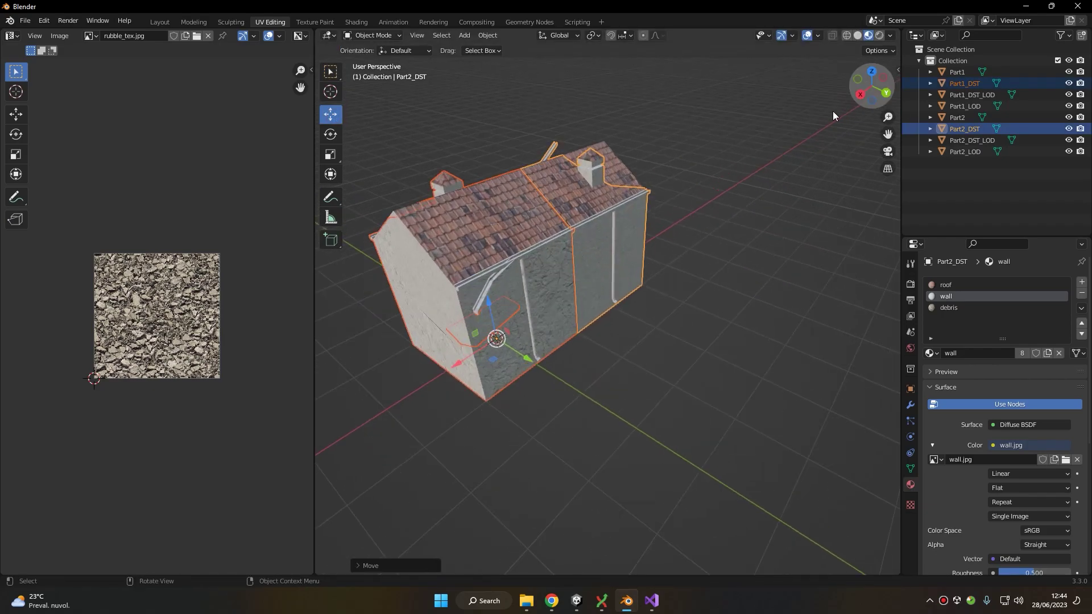
middle_click_drag(794, 178, 754, 195)
scroll(753, 189, "up", 3)
middle_click_drag(634, 251, 694, 266, "shift")
middle_click_drag(735, 224, 726, 202)
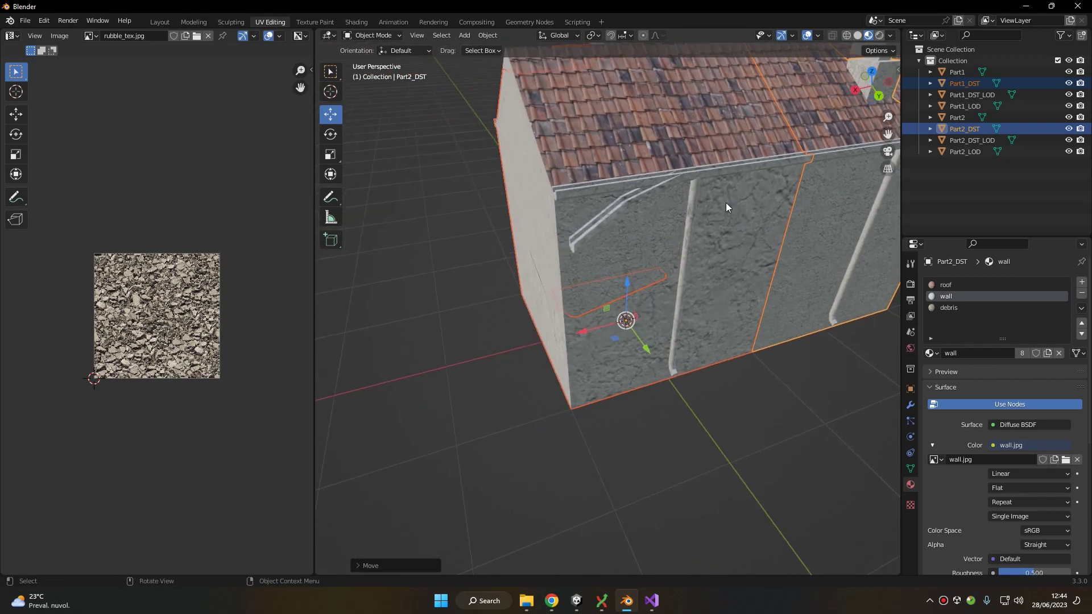
scroll(725, 202, "down", 1)
- Check the alignment of Part1 with Part1_DST and of Part2 with Part2_DST by selecting them in turn
left_click(961, 73)
left_click(966, 82)
left_click(965, 73)
left_click(966, 84)
left_click(963, 73)
left_click(965, 83)
middle_click_drag(732, 201, 602, 236, "shift")
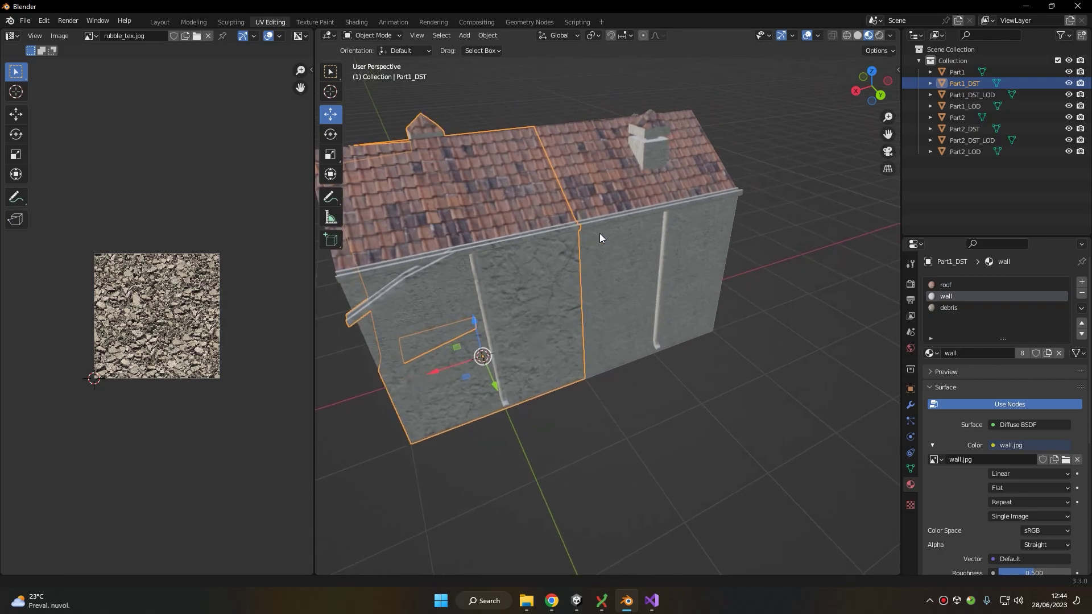
left_click(969, 120)
left_click(965, 129)
key("KP_Decimal")
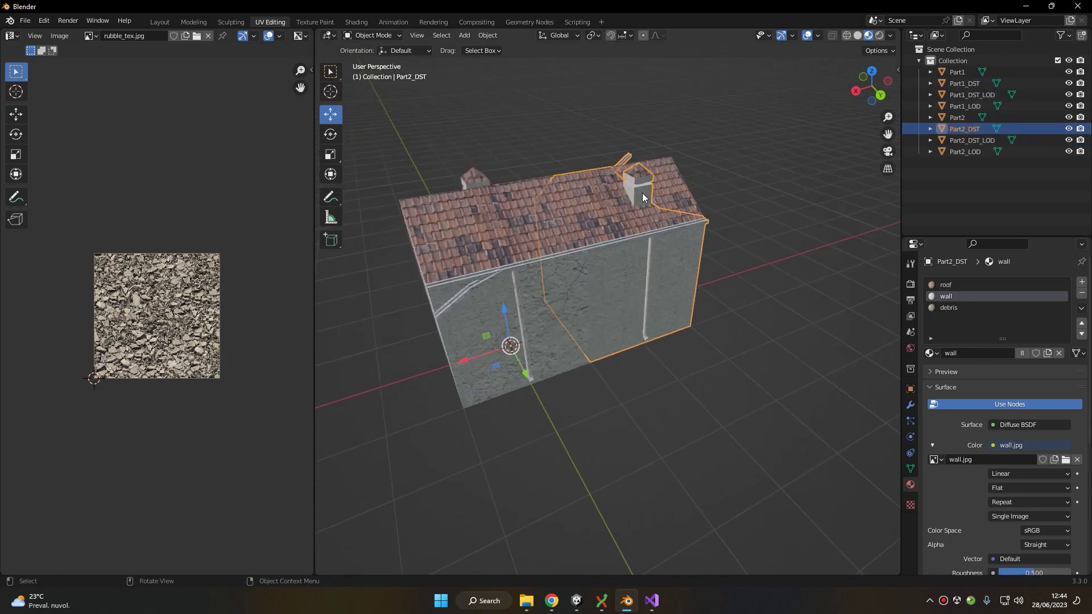
- Rename the destroyed low-detail object Part1_DST_LOD as Part1_DST_LOD_COLL
middle_click_drag(633, 148, 668, 132, "shift")
left_click(546, 189)
middle_click_drag(545, 190, 618, 157, "shift")
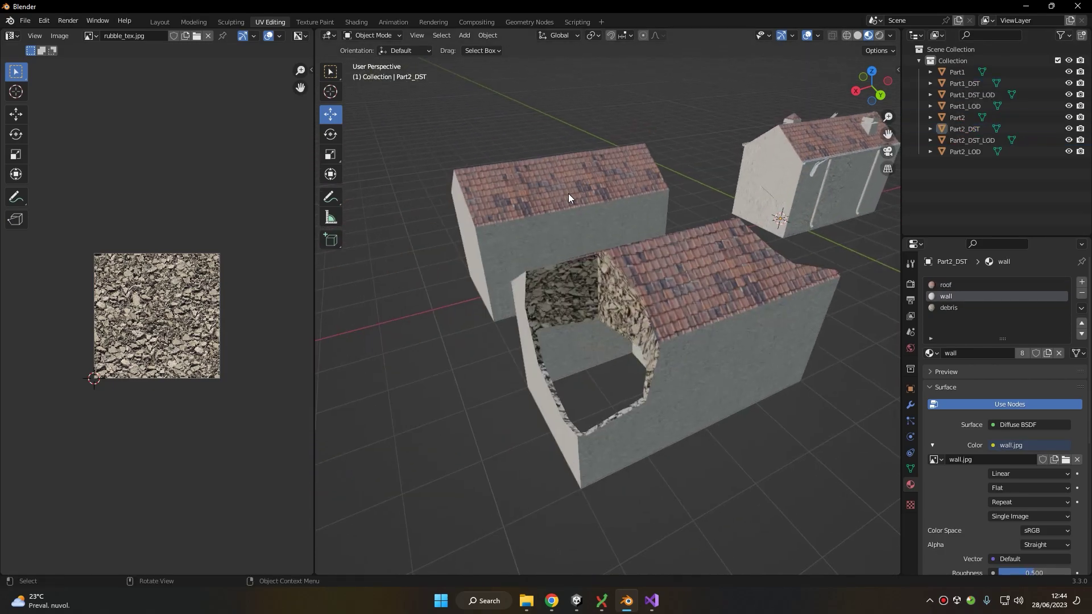
left_click(500, 224)
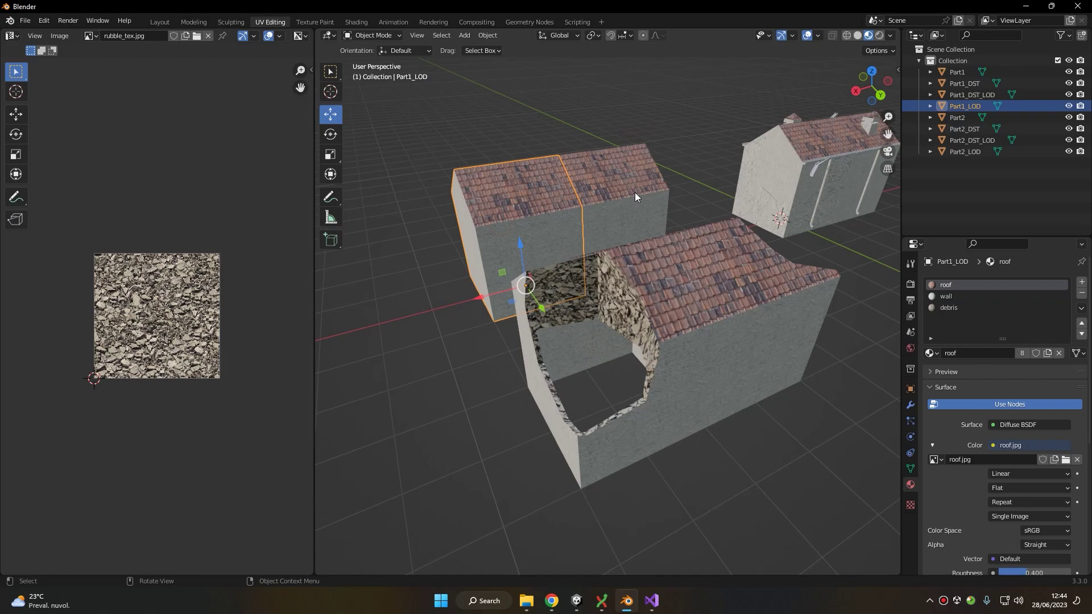
double_click(975, 94)
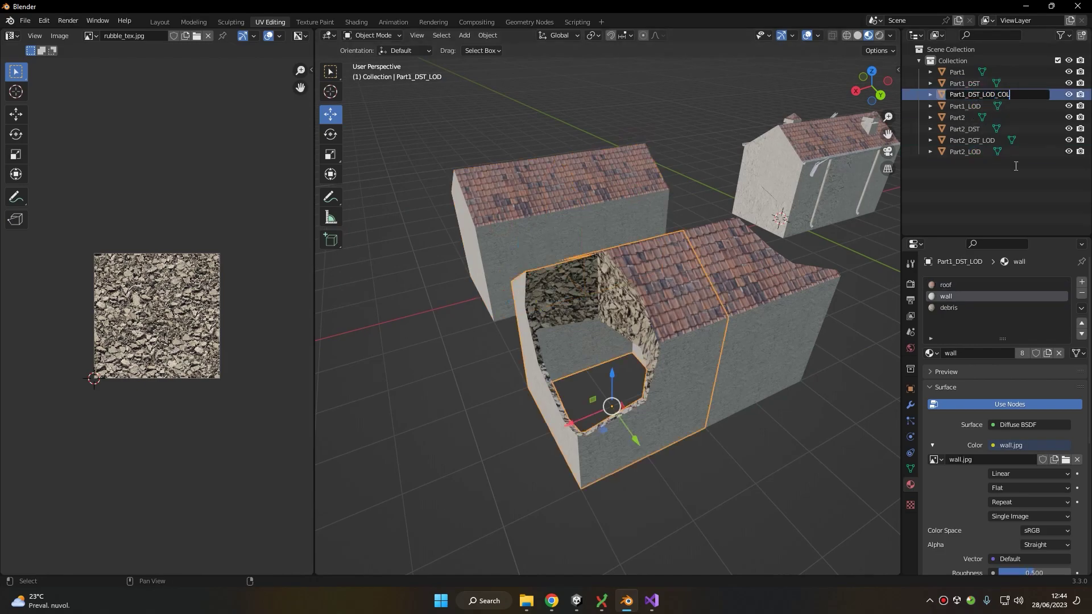
type("_COLL")
key("Return")
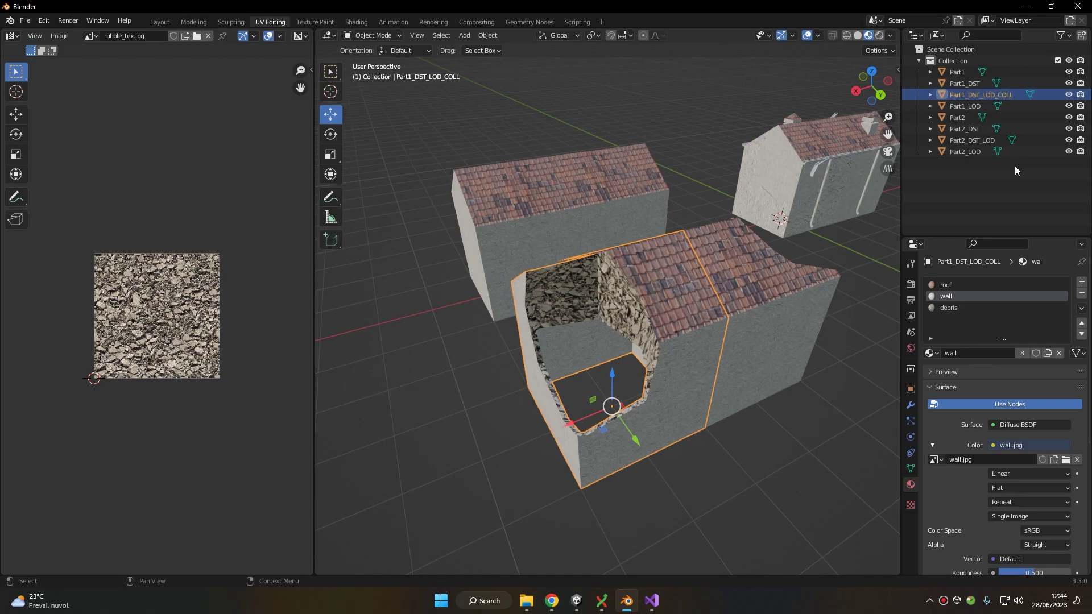
- Rename the object Part2_DST_LOD as Part2_DST_LOD_COLL
double_click(982, 128)
double_click(981, 140)
type("_COLL")
key("Return")
- Rename Part2_LOD as Part2_LOD_COLL and Part1_LOD as Part1_LOD_COLL
double_click(968, 151)
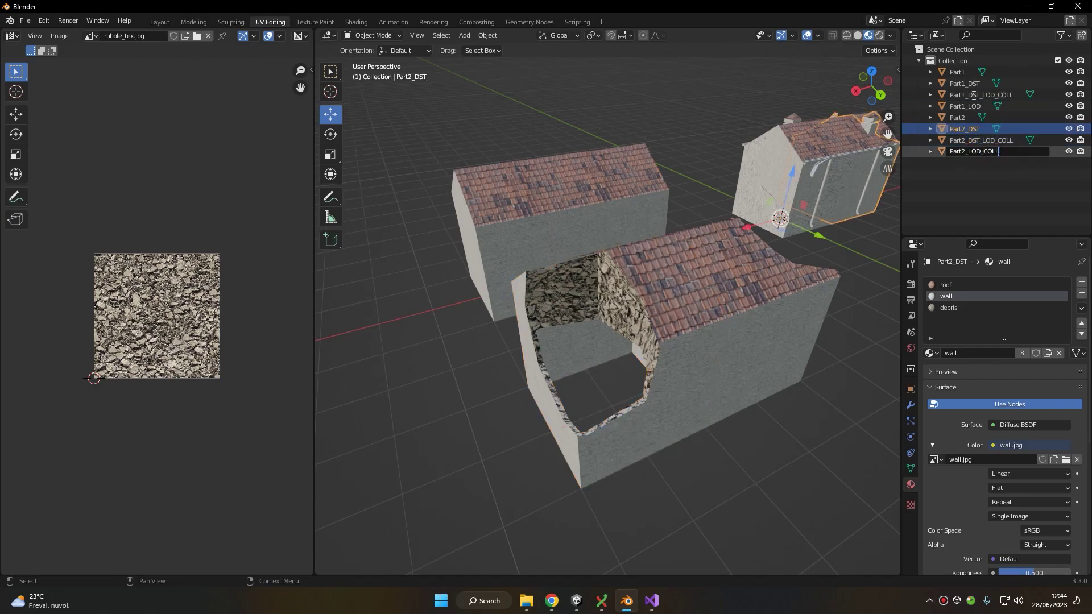
key("Return")
double_click(981, 106)
type("_COLL")
key("Return")
- Inspect the simplified meshes of Part1_LOD_COLL and Part1_DST_LOD_COLL alongside the detailed building
key("Tab")
key("Tab")
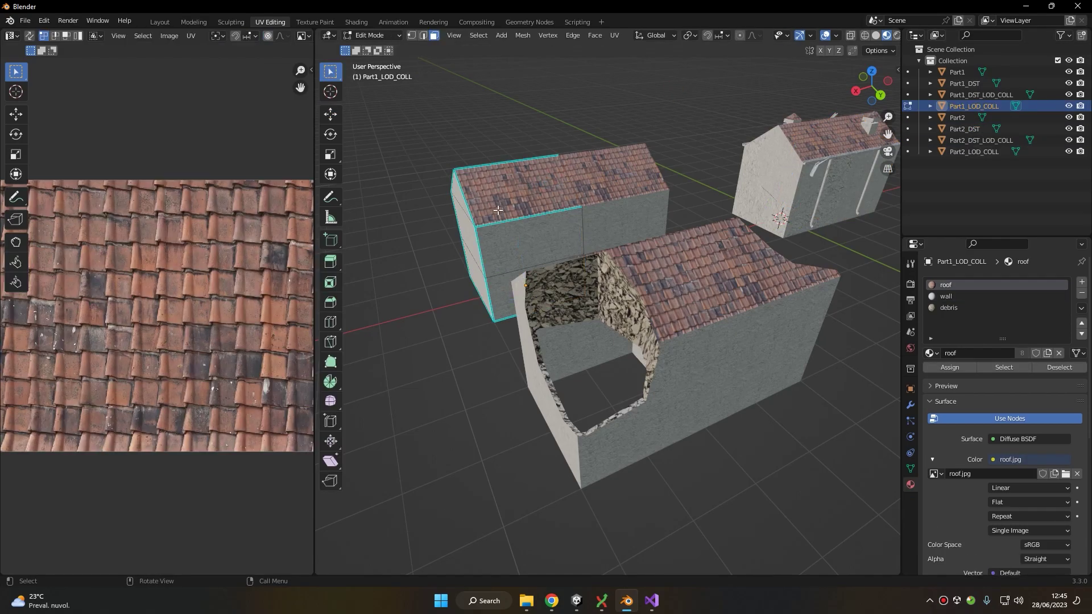
middle_click_drag(464, 165, 529, 198, "shift")
key("a")
key("Tab")
middle_click_drag(633, 213, 604, 166, "shift")
left_click(698, 270)
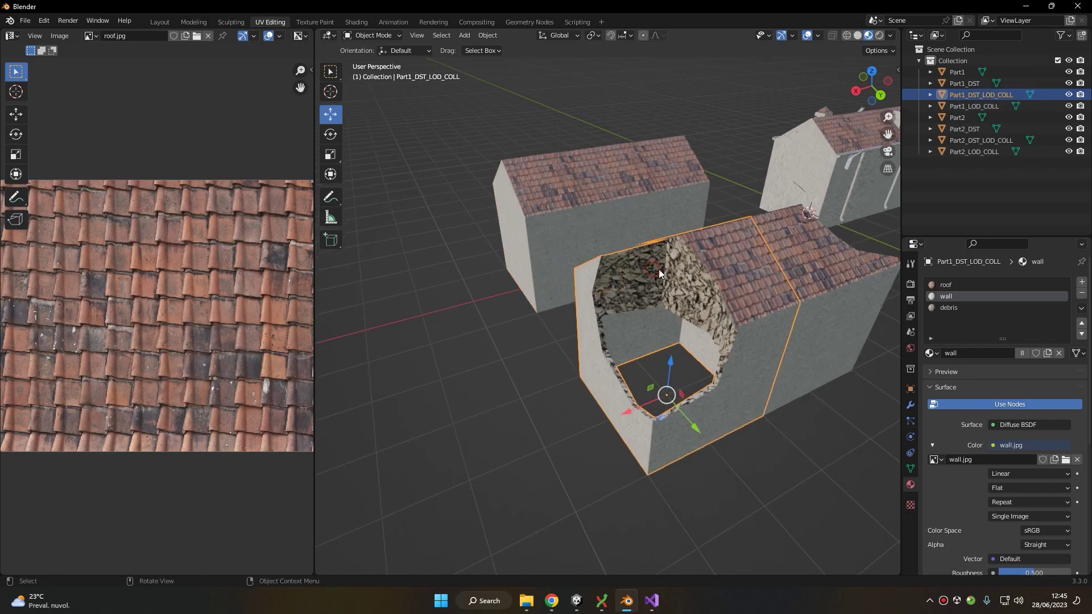
key("a")
key("Tab")
key("Tab")
middle_click_drag(796, 212, 647, 251, "shift")
left_click(646, 252)
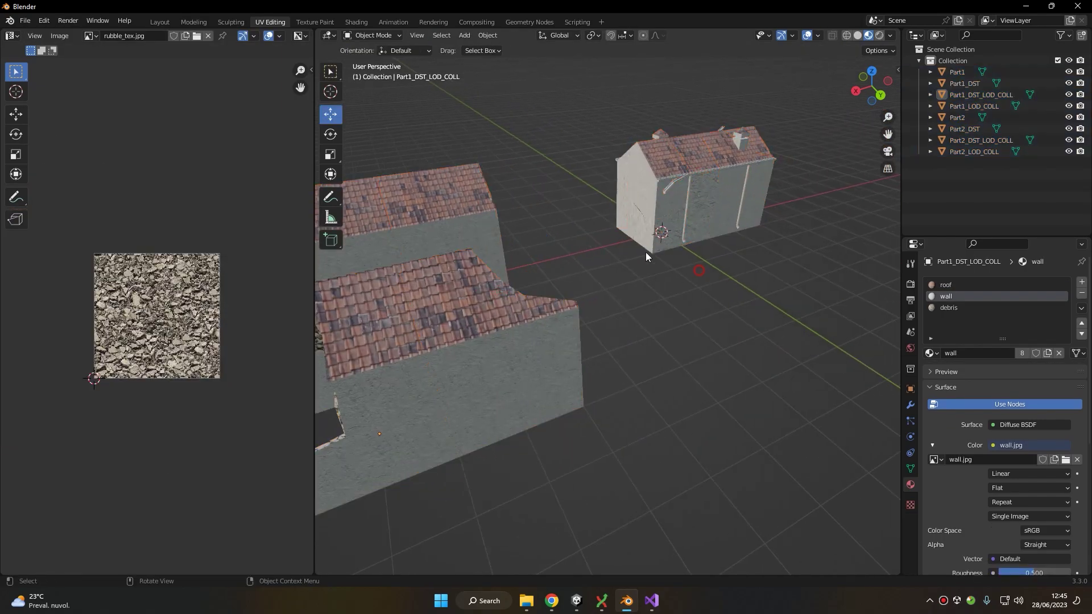
middle_click_drag(467, 233, 584, 248)
middle_click_drag(466, 174, 561, 221, "shift")
middle_click_drag(633, 292, 674, 315)
- Move Part1_DST_LOD_COLL and Part2_DST_LOD_COLL together onto the intact low-detail building
left_click(678, 311)
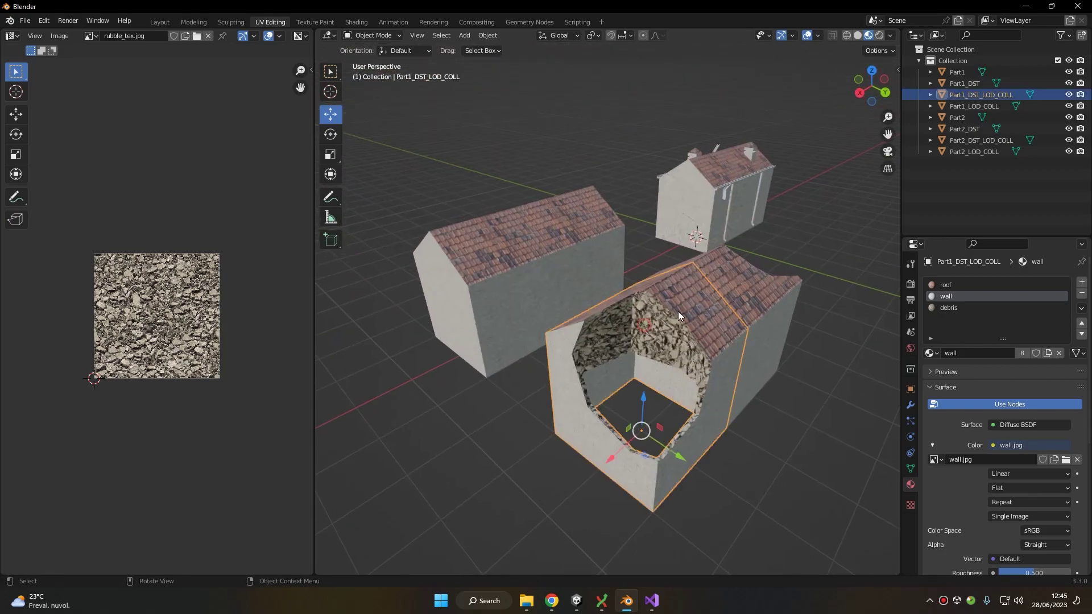
left_click(723, 289, "shift")
middle_click_drag(722, 289, 661, 440)
left_click_drag(661, 441, 522, 338)
- Add Part2_LOD_COLL and Part1_LOD_COLL to the selection and move all four LOD objects onto the detailed building
left_click(987, 152, "ctrl")
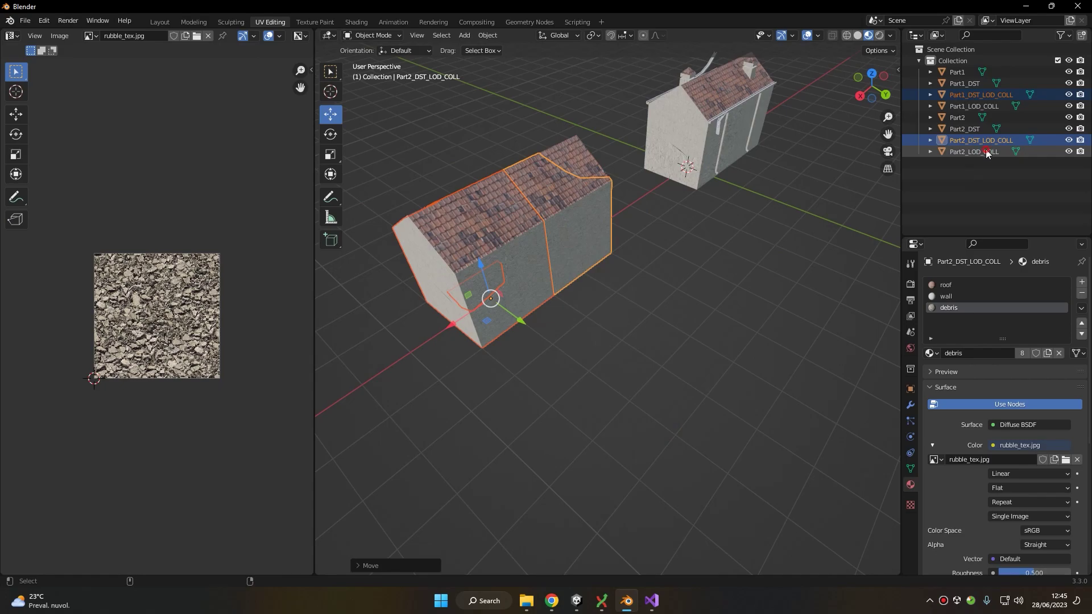
left_click(978, 106, "ctrl")
middle_click_drag(653, 210, 527, 336)
left_click_drag(453, 349, 660, 221)
scroll(751, 205, "up", 4)
middle_click_drag(750, 205, 707, 258, "shift")
middle_click_drag(827, 180, 781, 181)
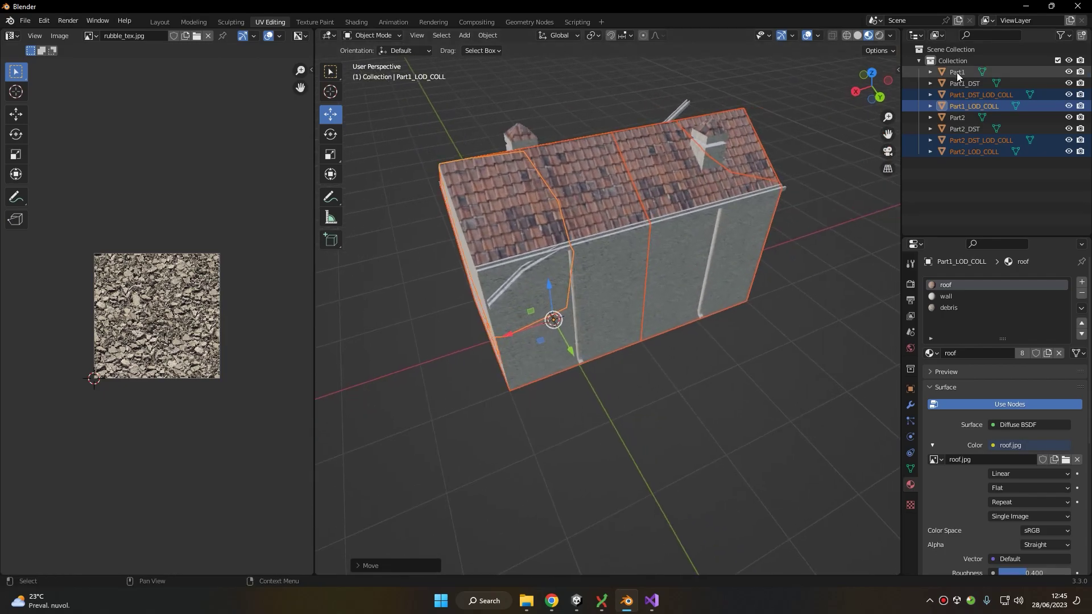
- Check the overlap of the stacked Part1 and Part2 variants by selecting them one at a time
left_click(958, 74)
left_click(966, 85)
left_click(973, 95)
left_click(977, 106)
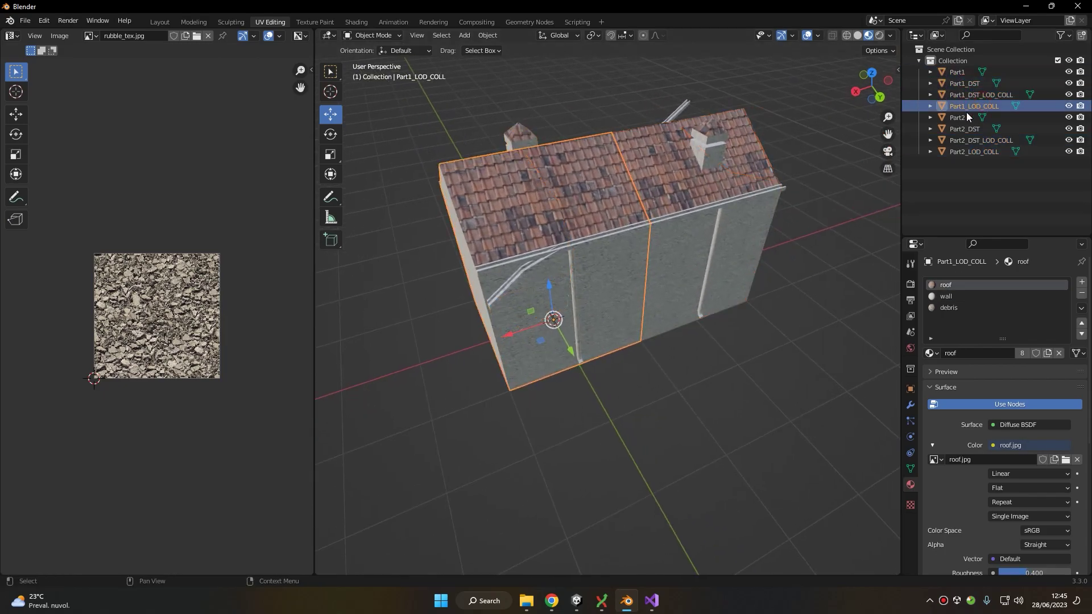
left_click(960, 115)
key("KP_Decimal")
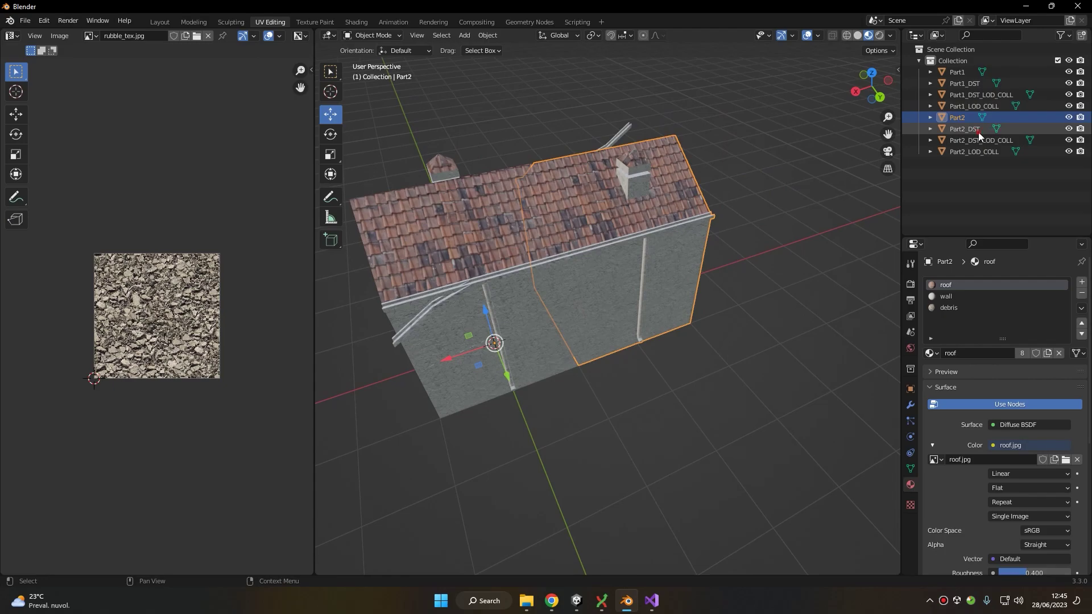
left_click(981, 140)
left_click(973, 151)
- Select Part2 and its DST, DST_LOD_COLL and LOD_COLL variants and shift them along X until they overlap Part1
left_click(957, 117)
left_click(973, 152, "shift")
right_click(774, 159)
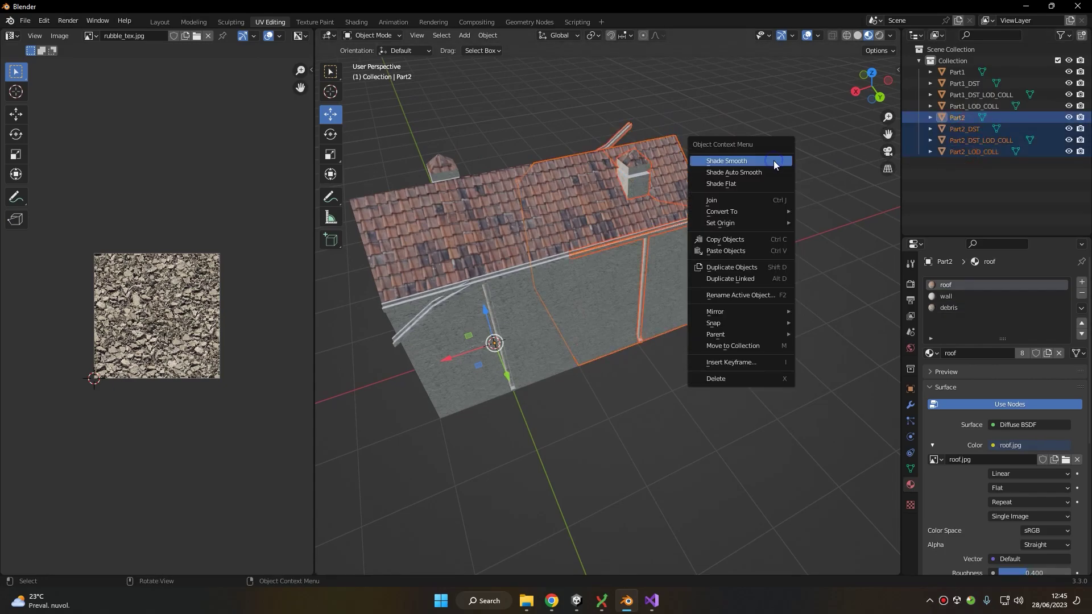
middle_click_drag(548, 268, 547, 361)
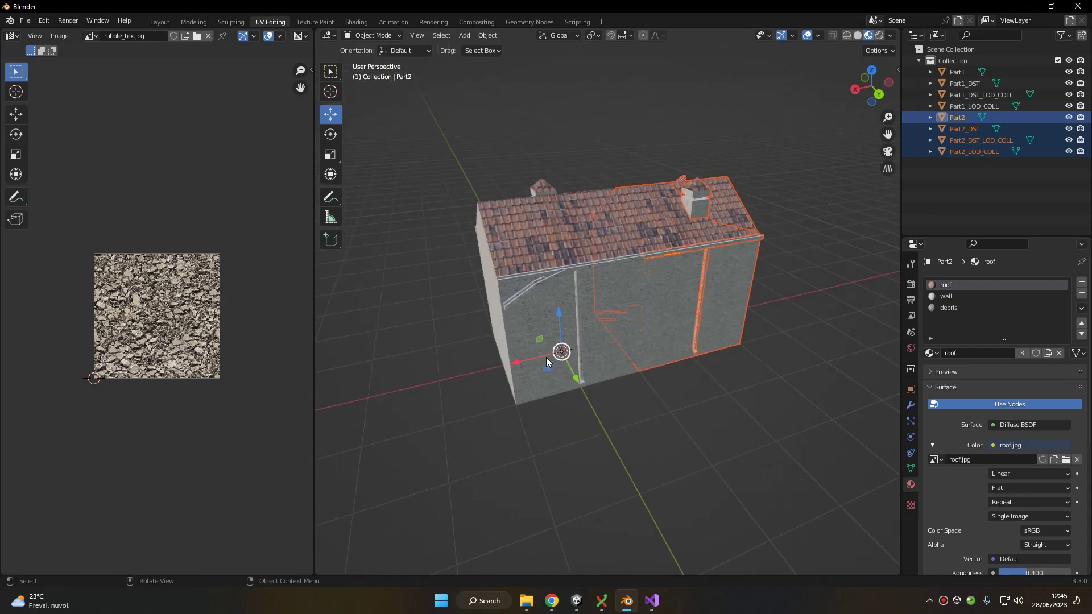
left_click_drag(510, 366, 422, 382)
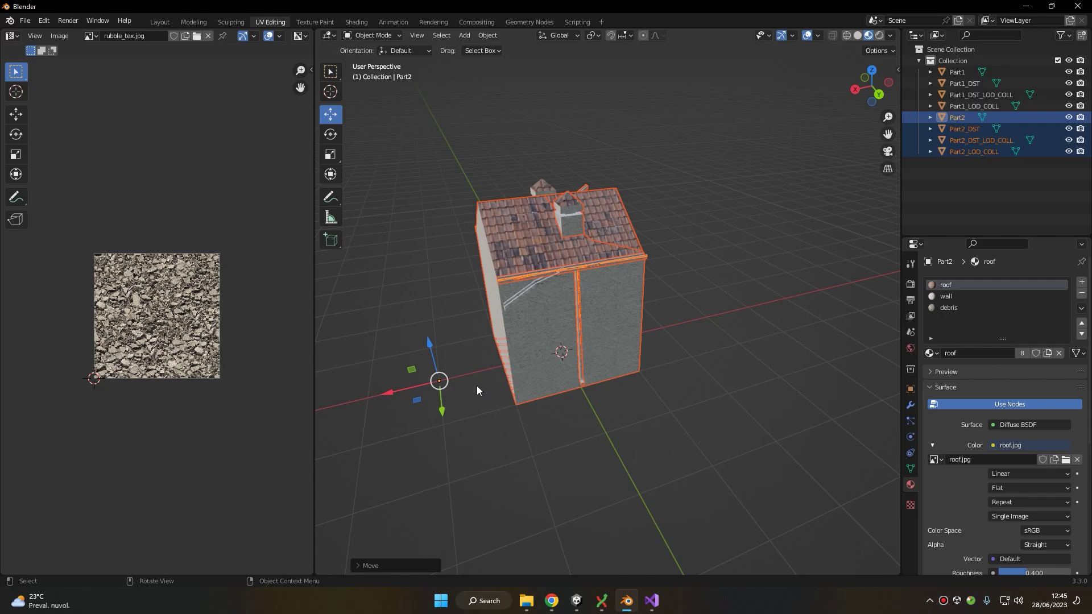
- Apply the transform of the four Part2 objects at this position and move them back along X beside Part1
key("ctrl+a")
left_click(433, 339)
left_click_drag(515, 363, 618, 348)
middle_click_drag(697, 370, 711, 314)
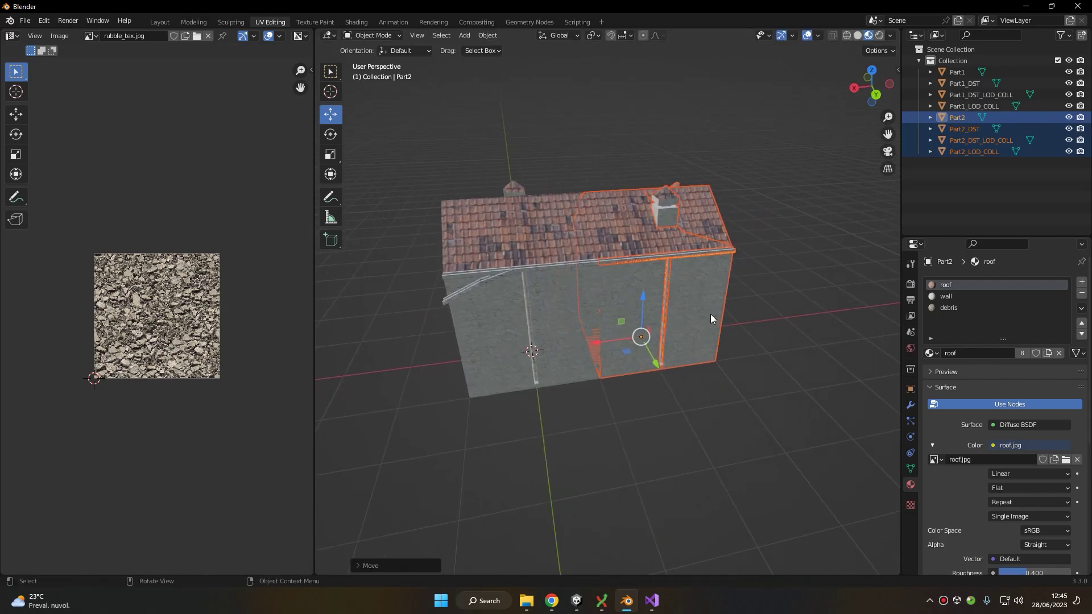
- Check the pivot positions of the Part2 objects and of the Part1 objects by selecting each in turn
left_click(967, 117)
left_click(961, 126)
key("Down")
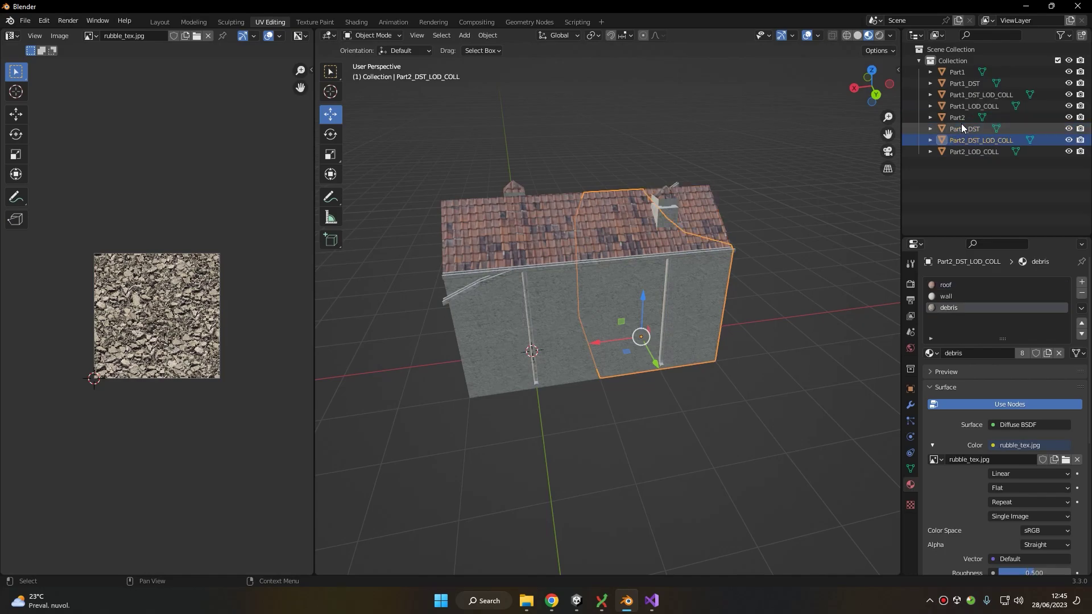
key("Down")
left_click(958, 73)
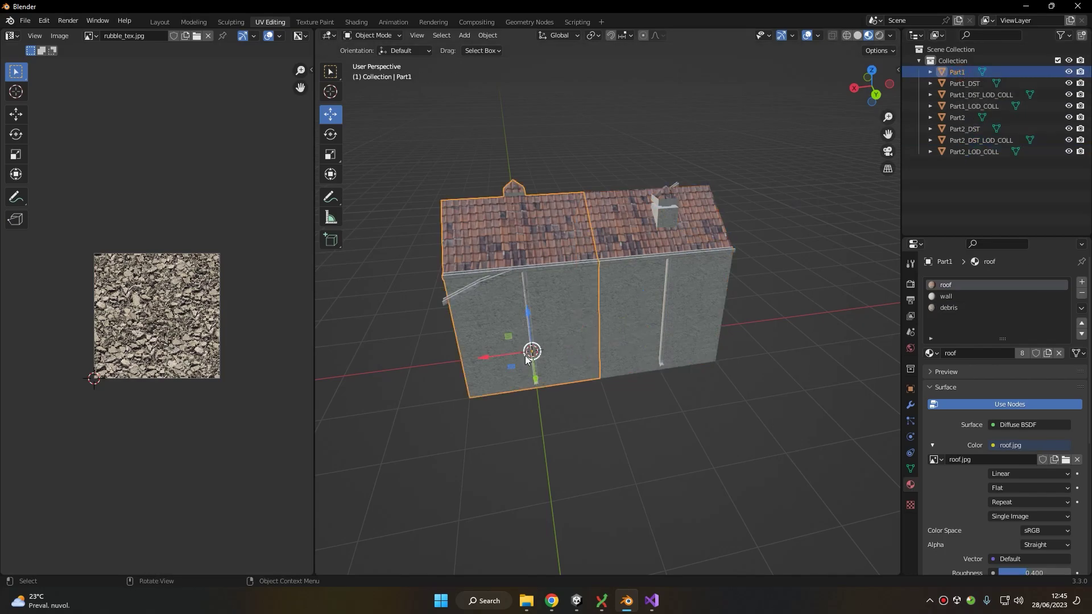
left_click(965, 83)
left_click(981, 95)
left_click(974, 106)
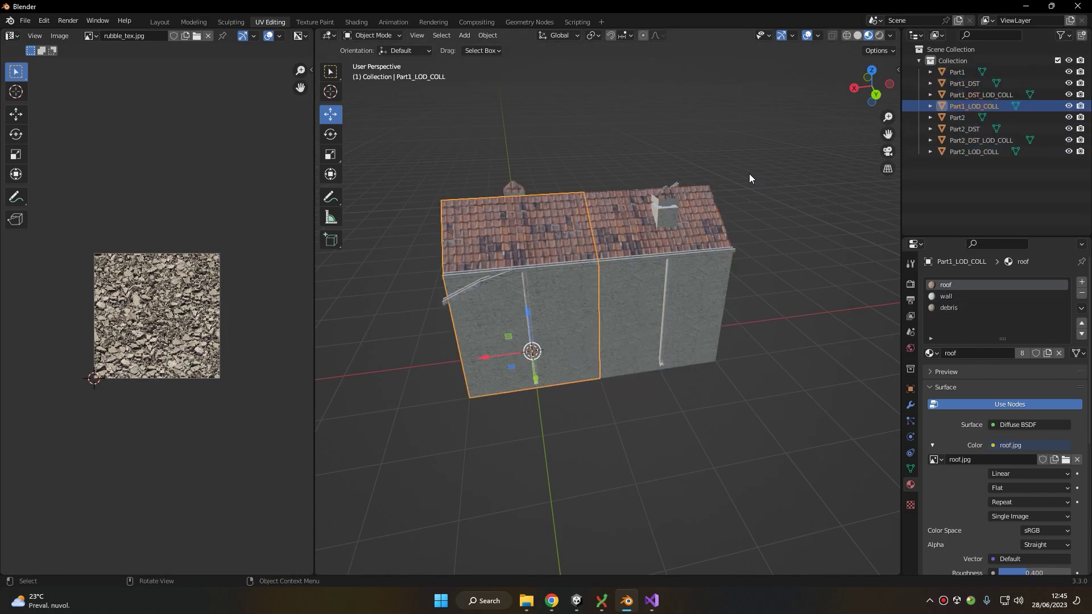
- Select all objects in the scene and apply their rotation and scale
key("a")
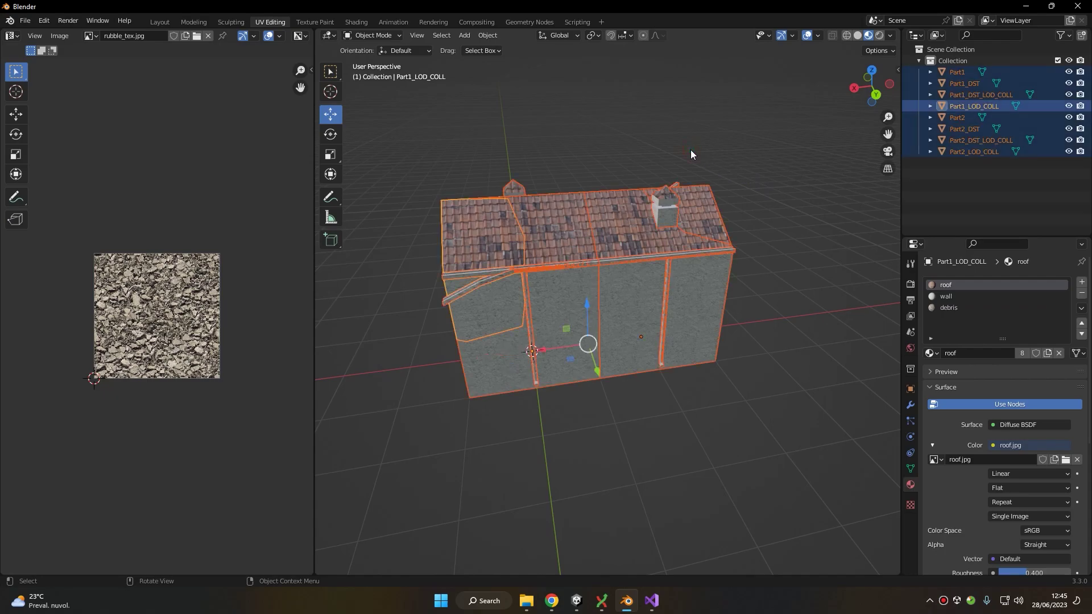
key("ctrl+a")
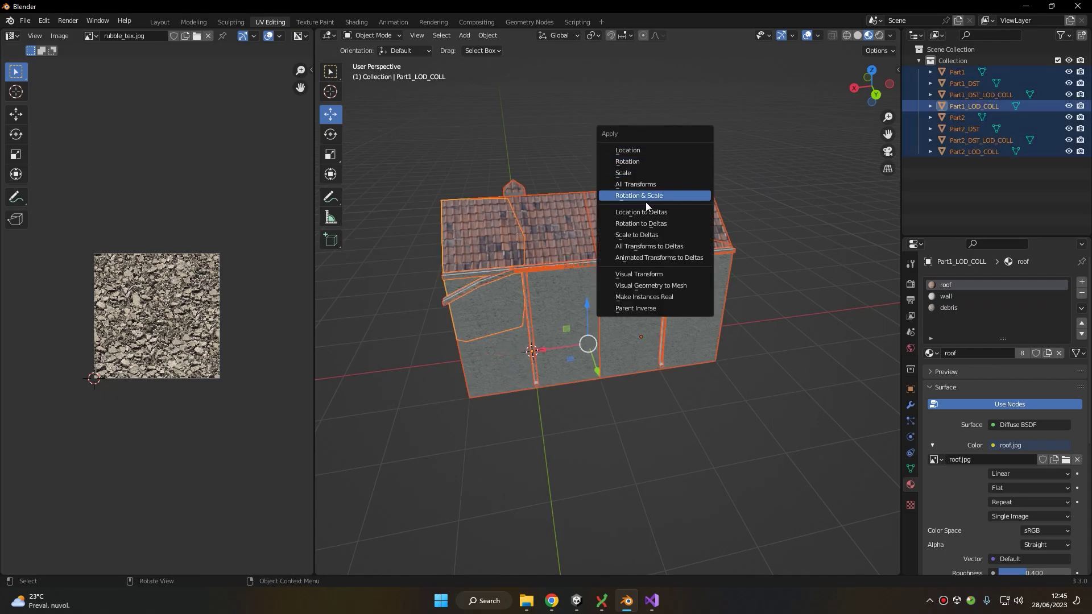
left_click(666, 196)
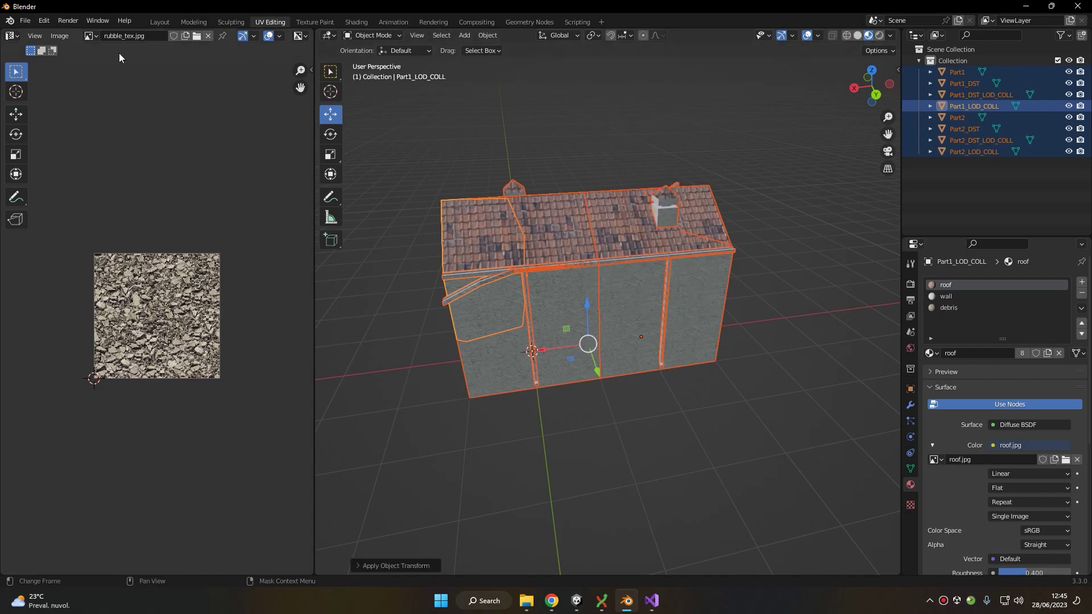
- Start an FBX export and create a MyBuildingMod folder in the ER2 Modding SDK's Assets folder as the destination
left_click(25, 20)
mouse_move(44, 186)
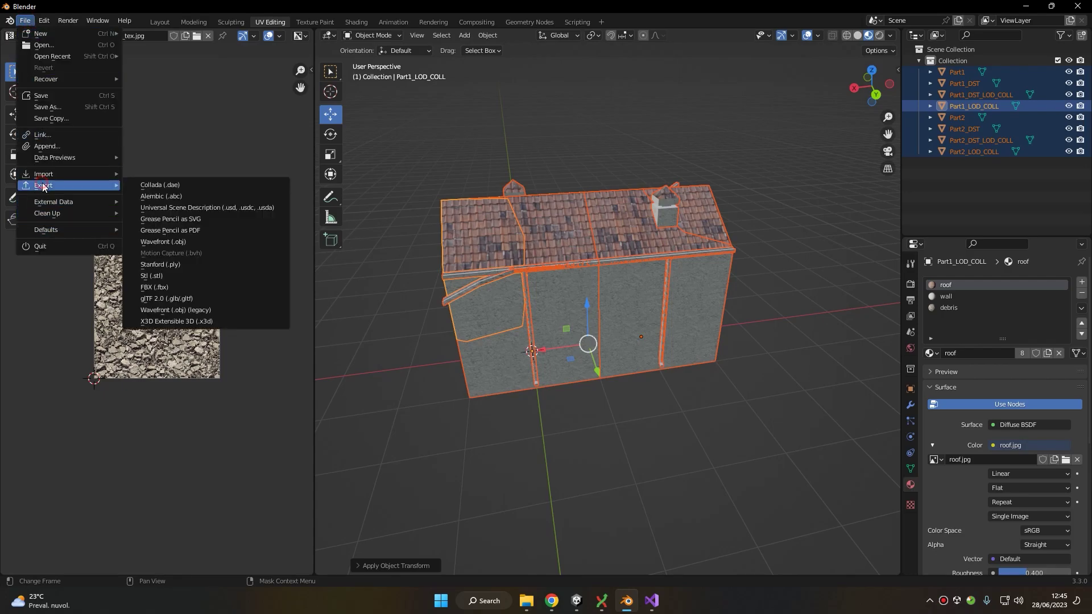
left_click(153, 287)
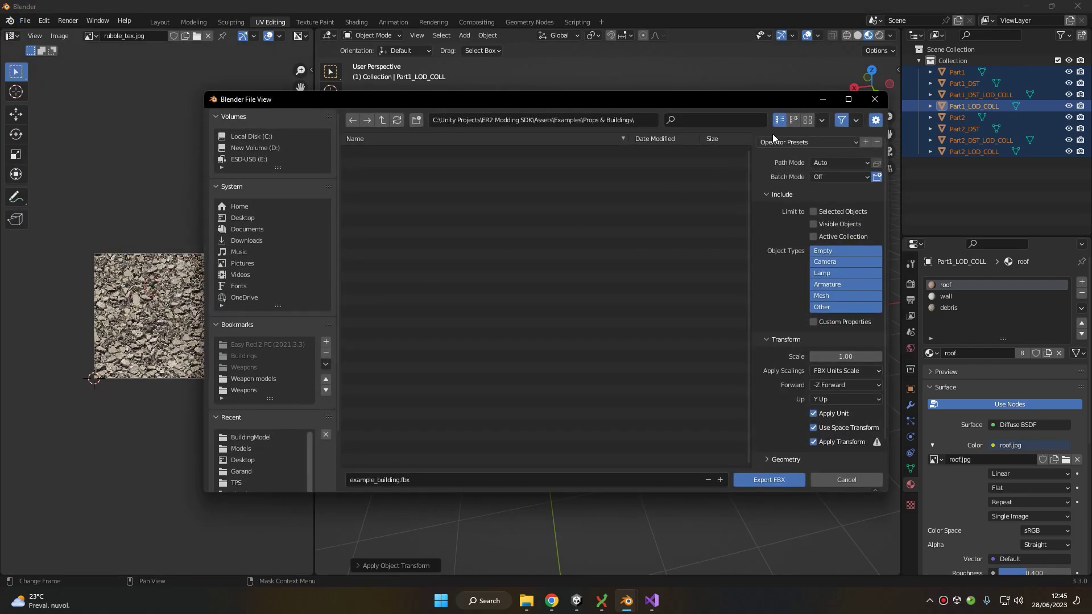
left_click(382, 119)
left_click(382, 119)
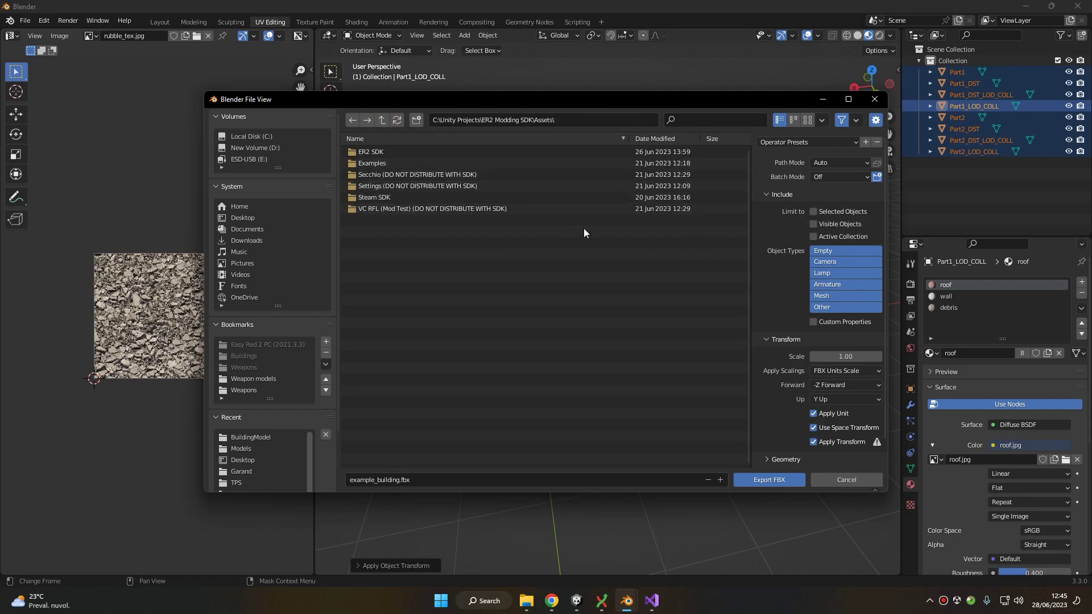
left_click(416, 120)
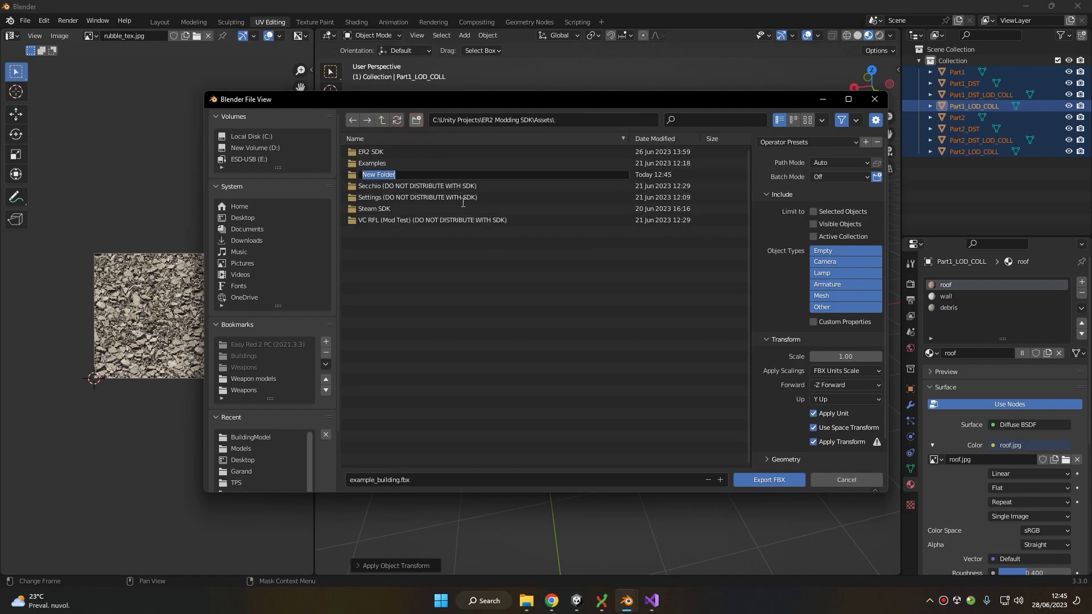
type("MyBuilding")
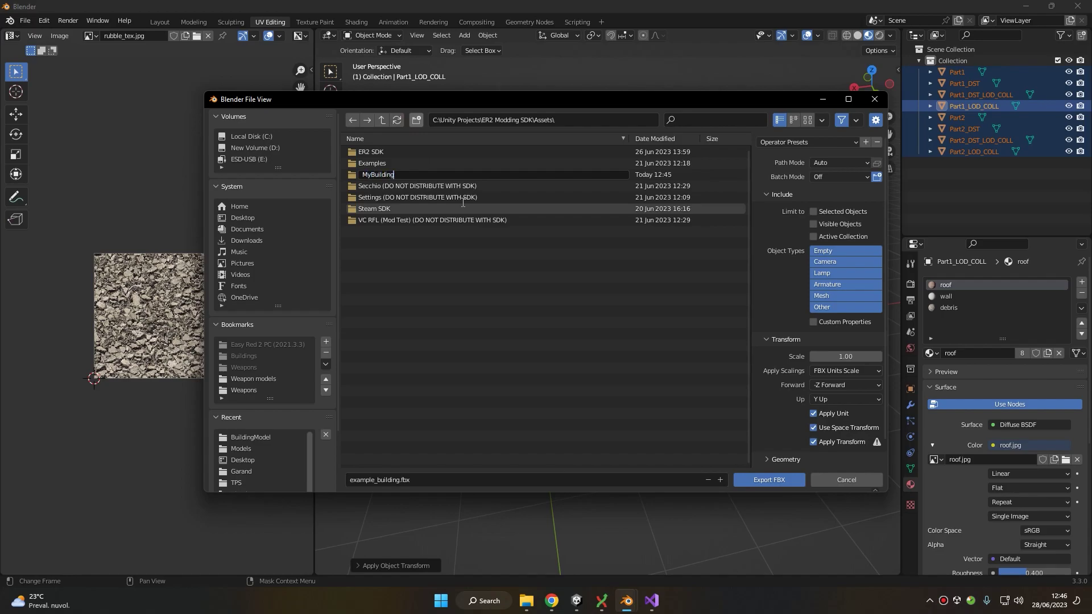
type("Mod")
key("Return")
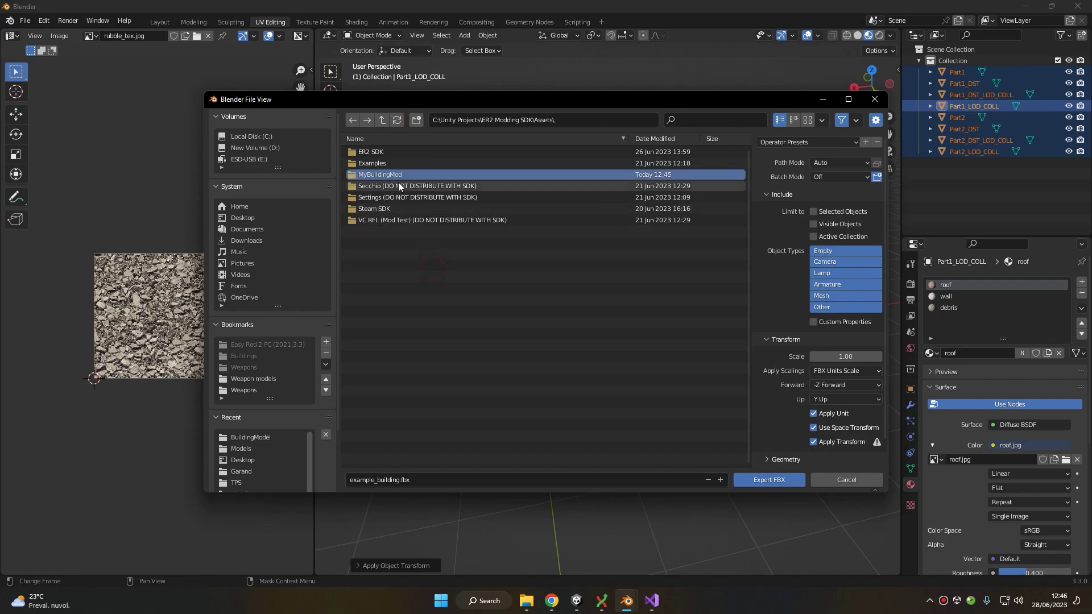
double_click(401, 177)
- Export the building as example_building.fbx with Apply Scalings set to FBX Units Scale
scroll(836, 370, "down", 2)
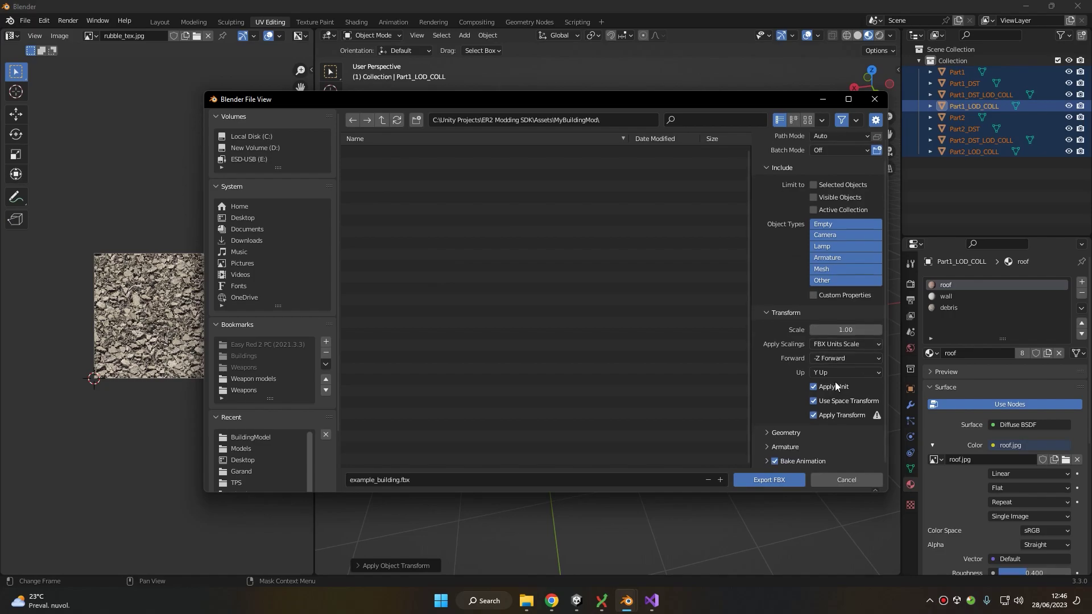
left_click(842, 345)
left_click(825, 371)
left_click(394, 483)
left_click(547, 428)
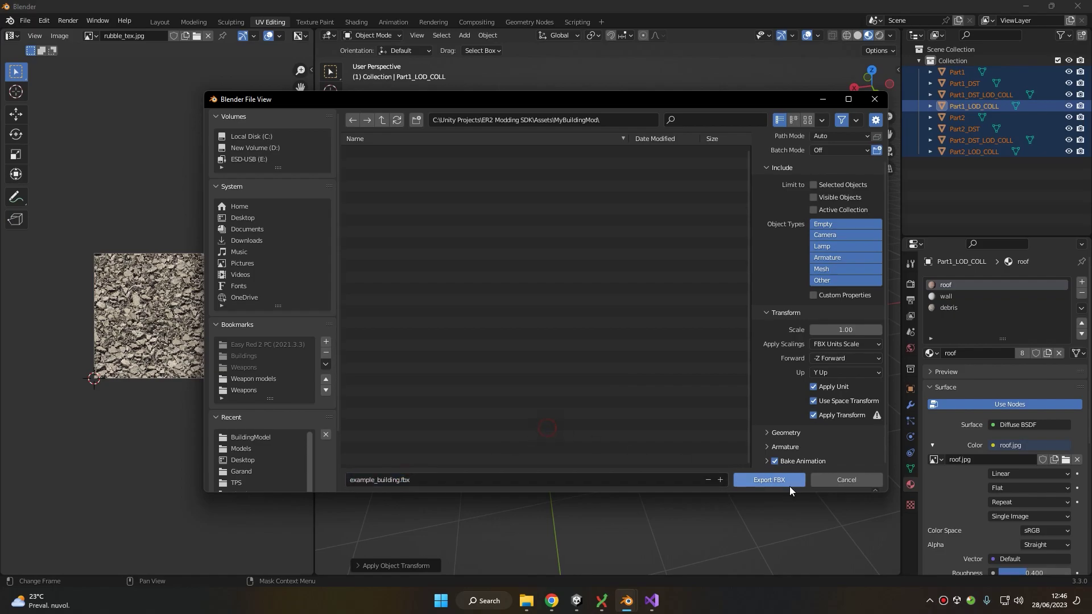
left_click(790, 483)
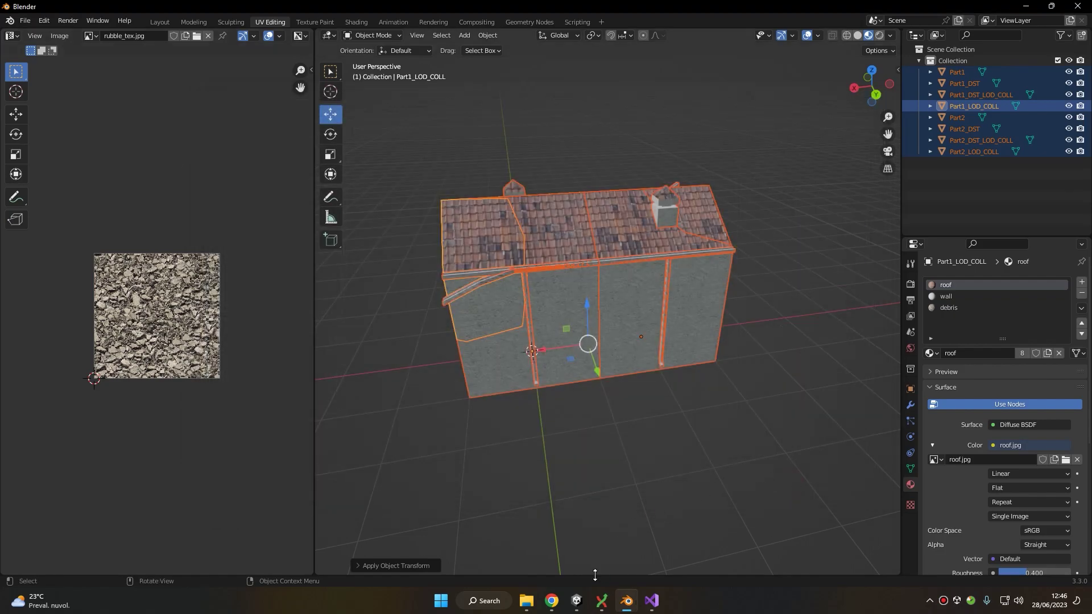
- Switch to Unity and extract the materials of the example_building model into the MyBuildingMod folder
mouse_move(576, 600)
left_click(514, 538)
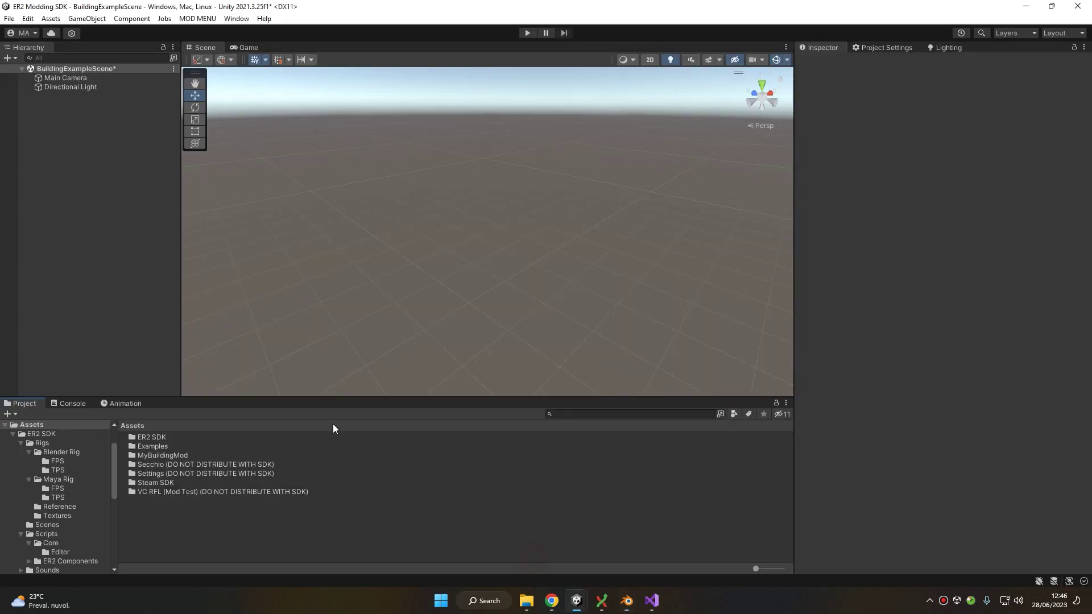
double_click(160, 456)
left_click(159, 438)
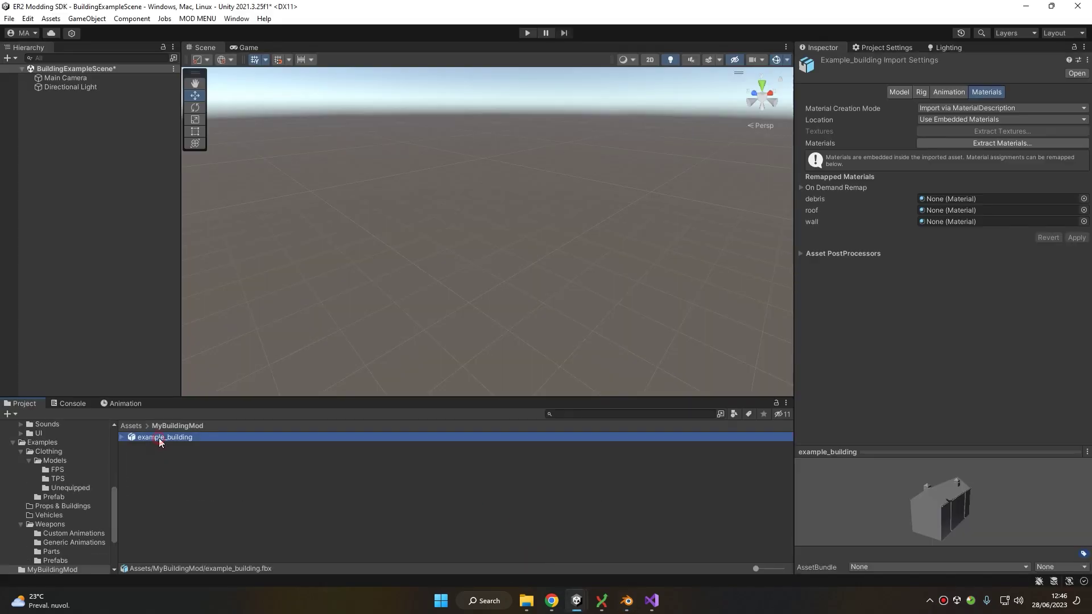
left_click(996, 142)
left_click(501, 467)
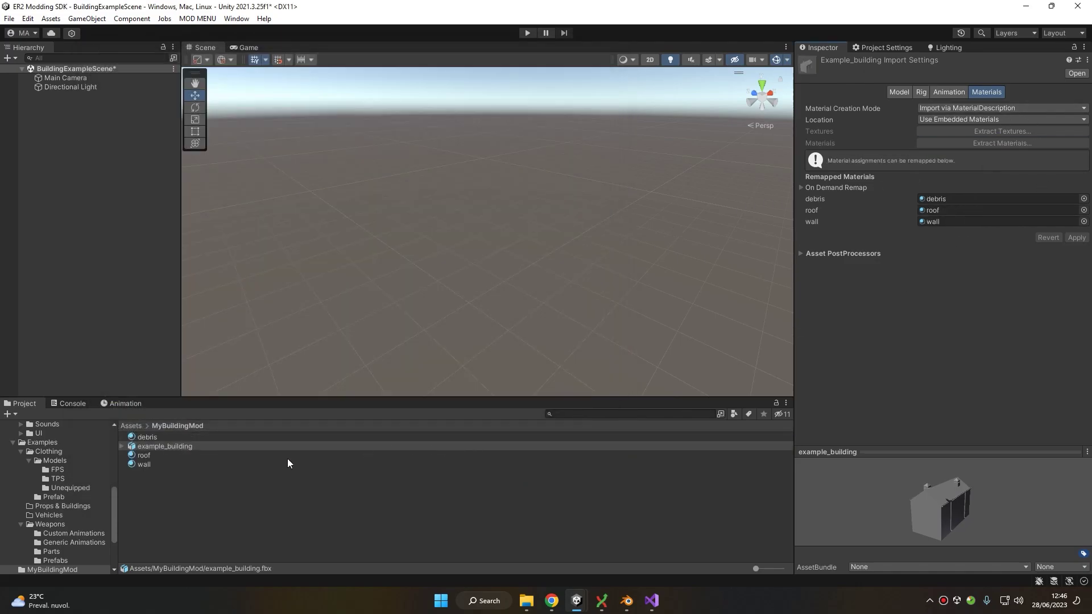
- Place the example_building model in the scene and select its Part1 variants in turn to check them
left_click(170, 446)
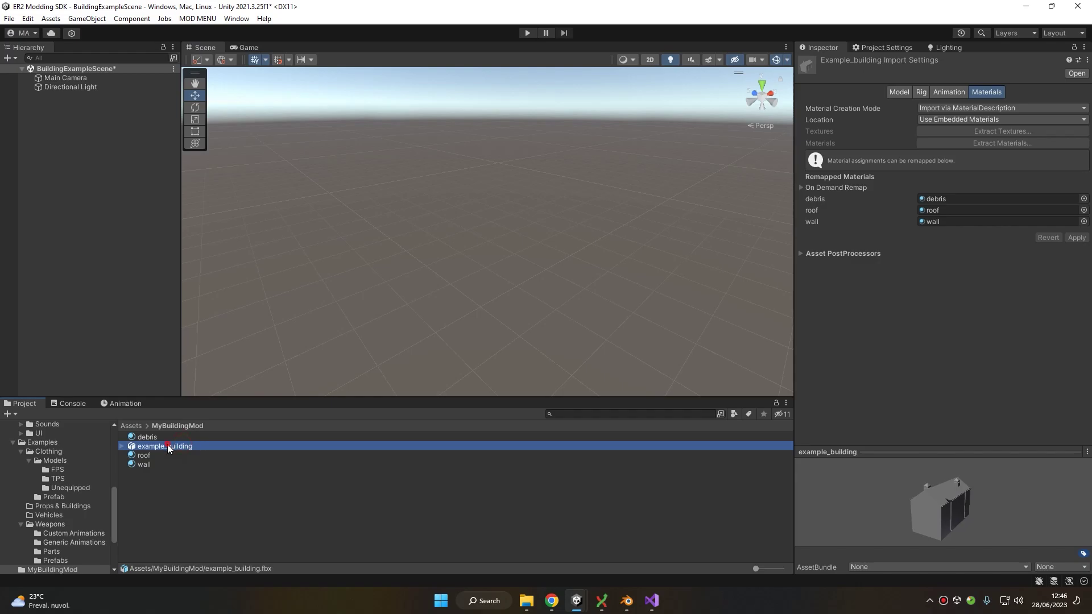
left_click_drag(167, 444, 284, 245)
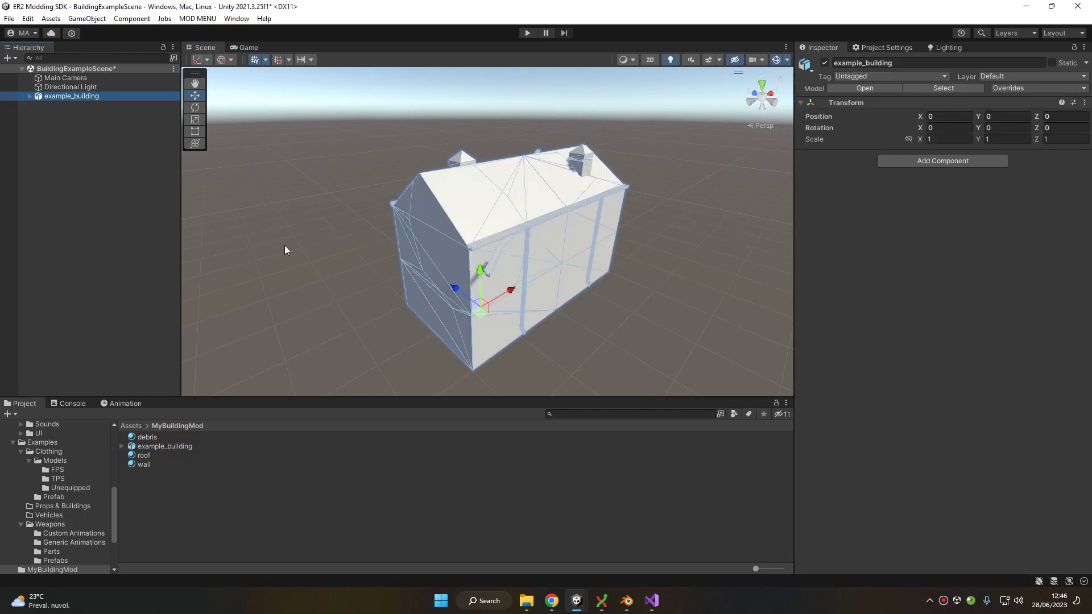
left_click(29, 96)
left_click(80, 114)
left_click(81, 123)
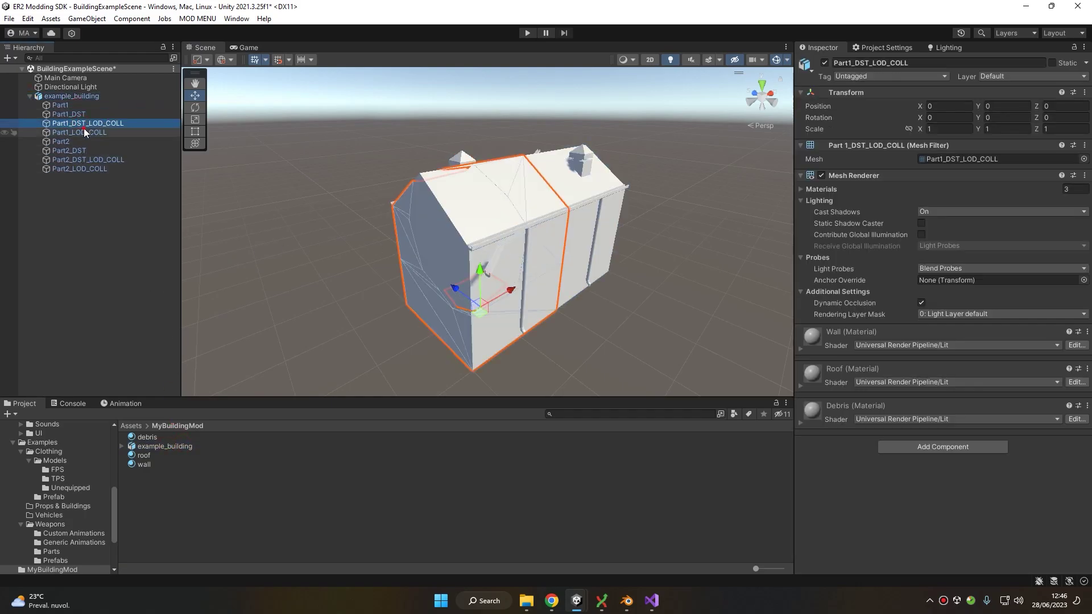
left_click(83, 131)
- Move Part1 along X to about -2.9 and Part1_DST to about -5.8, away from the rest of the building
left_click(84, 107)
scroll(523, 278, "down", 2)
left_click_drag(511, 275, 385, 324)
scroll(431, 306, "down", 3)
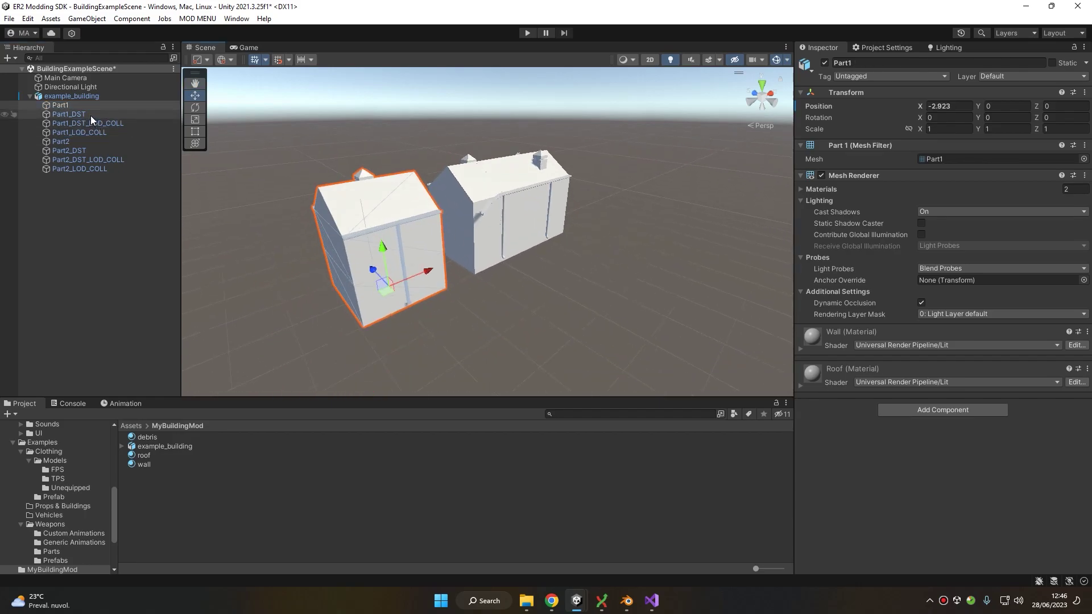
left_click(90, 115)
left_click_drag(523, 206, 351, 268)
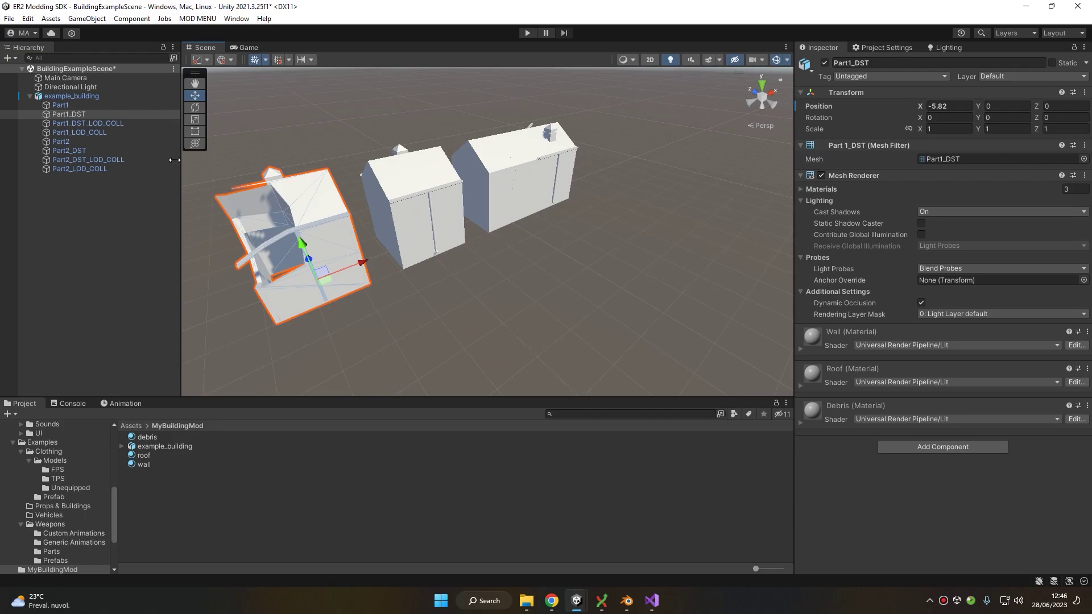
- Move Part1_DST_LOD_COLL and Part1_LOD_COLL out of the building so the Part1 variants stand in a row
left_click(119, 124)
scroll(504, 203, "down", 3)
middle_click_drag(503, 203, 550, 187)
left_click_drag(564, 189, 319, 261)
left_click(79, 132)
scroll(574, 199, "up", 2)
left_click_drag(573, 199, 275, 279)
left_click(113, 329)
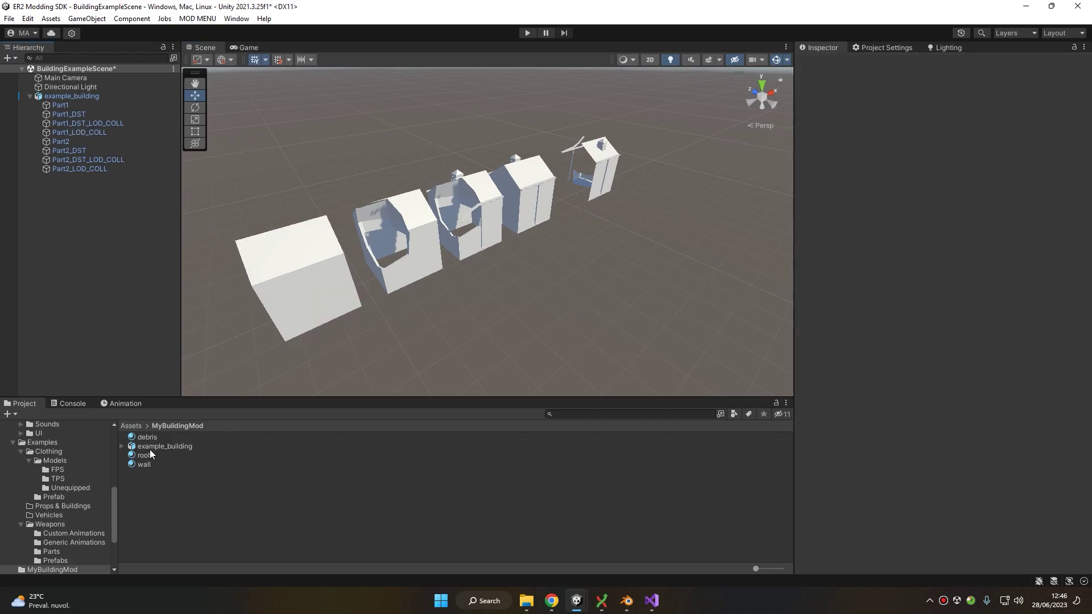
- Copy debris.jpg, roof.jpg and wall.jpg from the TEXTURES folder into the project's MyBuildingMod folder and return to Unity
right_click(169, 445)
left_click(210, 152)
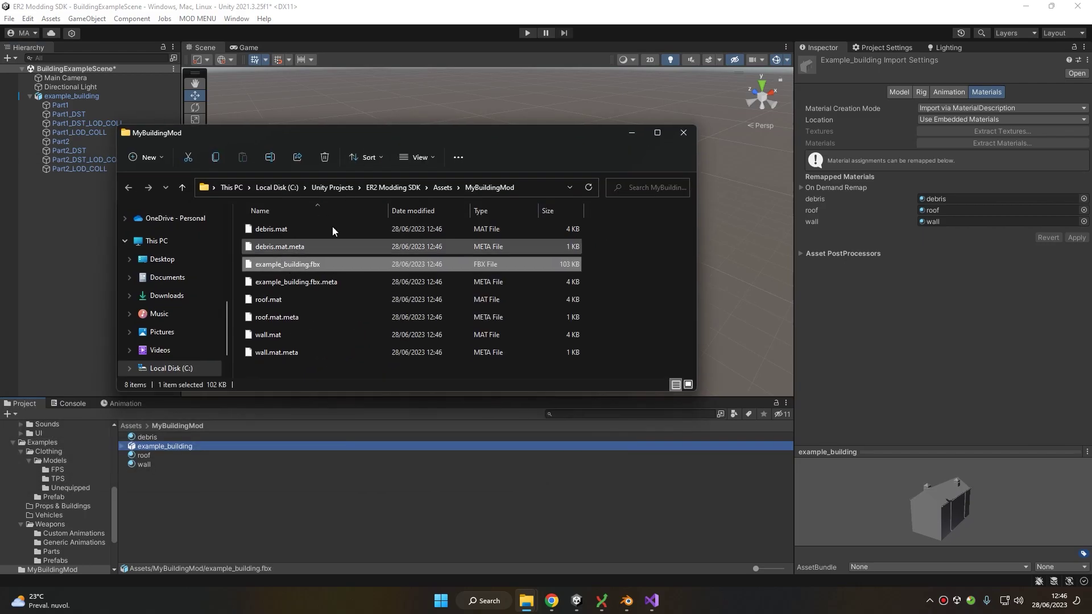
mouse_move(529, 597)
left_click(362, 531)
left_click_drag(698, 285, 694, 206)
left_click_drag(689, 218, 670, 229)
left_click_drag(503, 298, 501, 295)
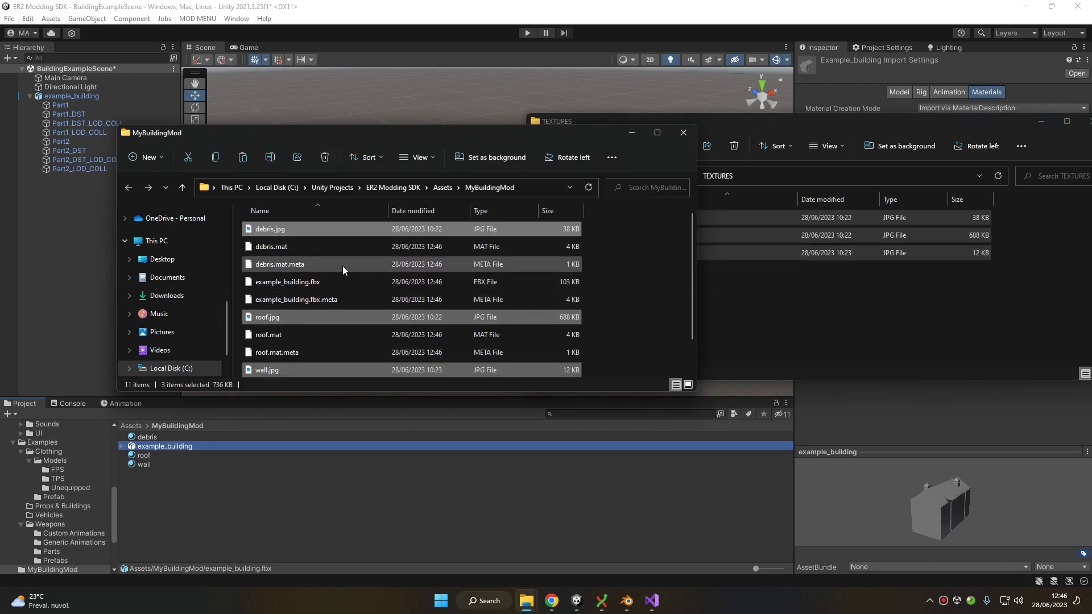
left_click(263, 499)
- Assign the debris texture as the debris material's base map, with a white base colour and smoothness 0
left_click(149, 437)
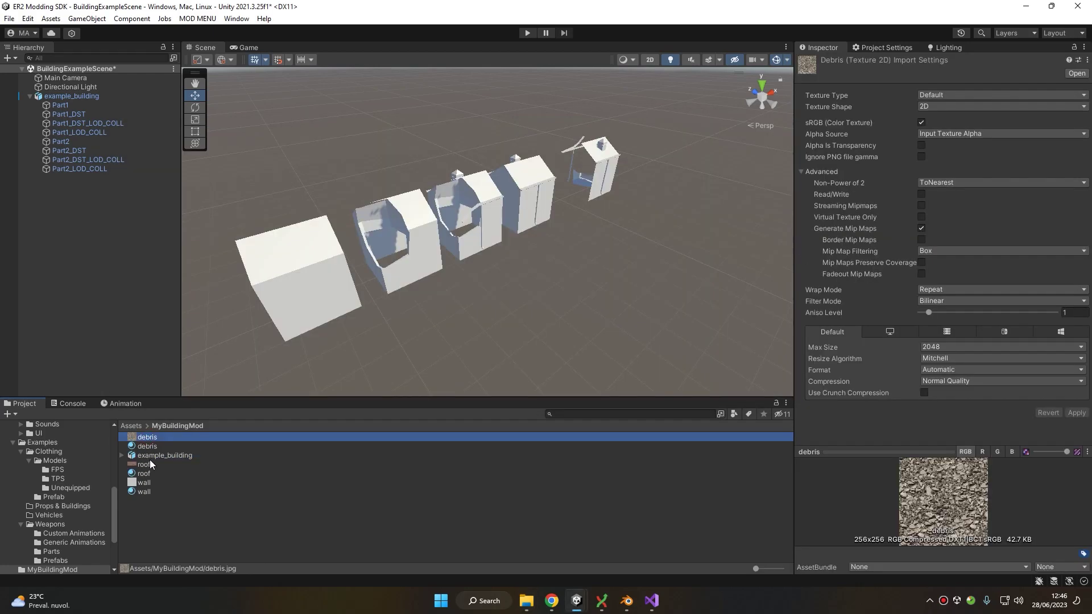
left_click(144, 465)
left_click(145, 492)
left_click(147, 437)
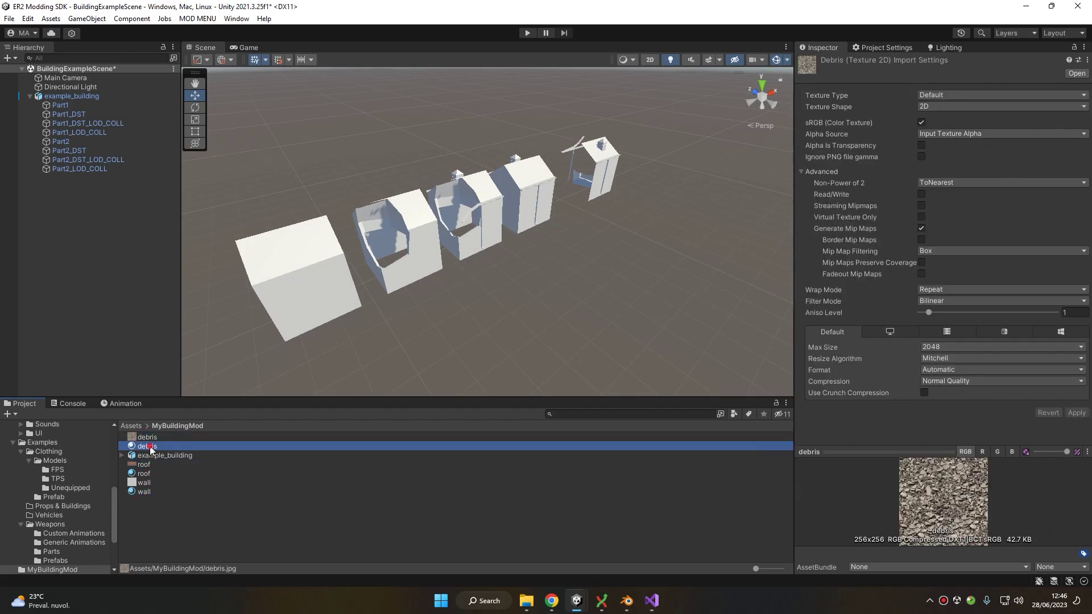
left_click(149, 446)
left_click_drag(147, 437, 865, 164)
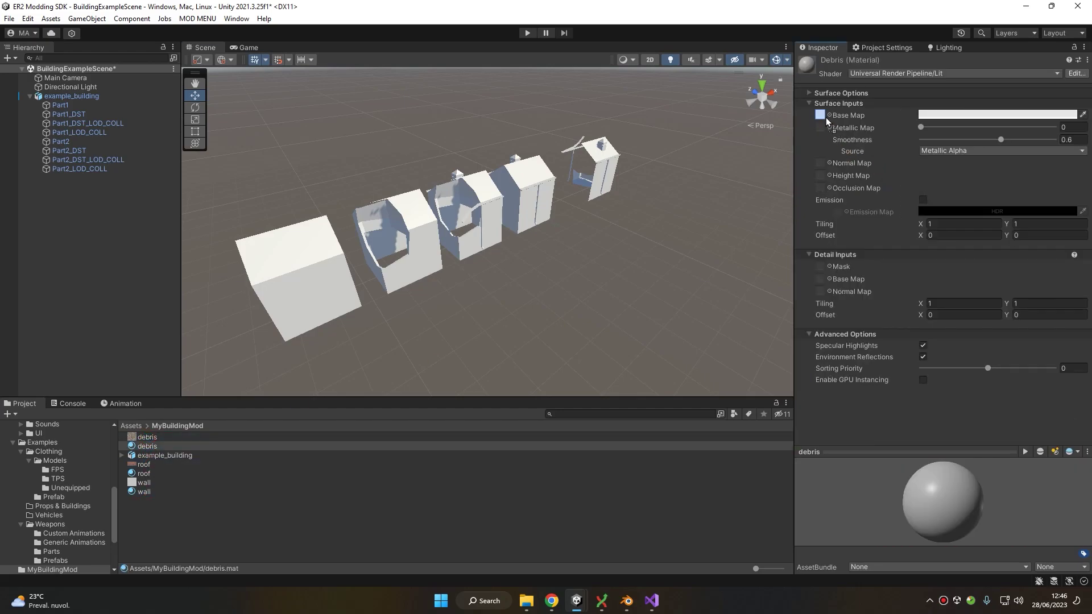
left_click_drag(826, 117, 824, 116)
left_click(933, 117)
left_click_drag(978, 177, 944, 141)
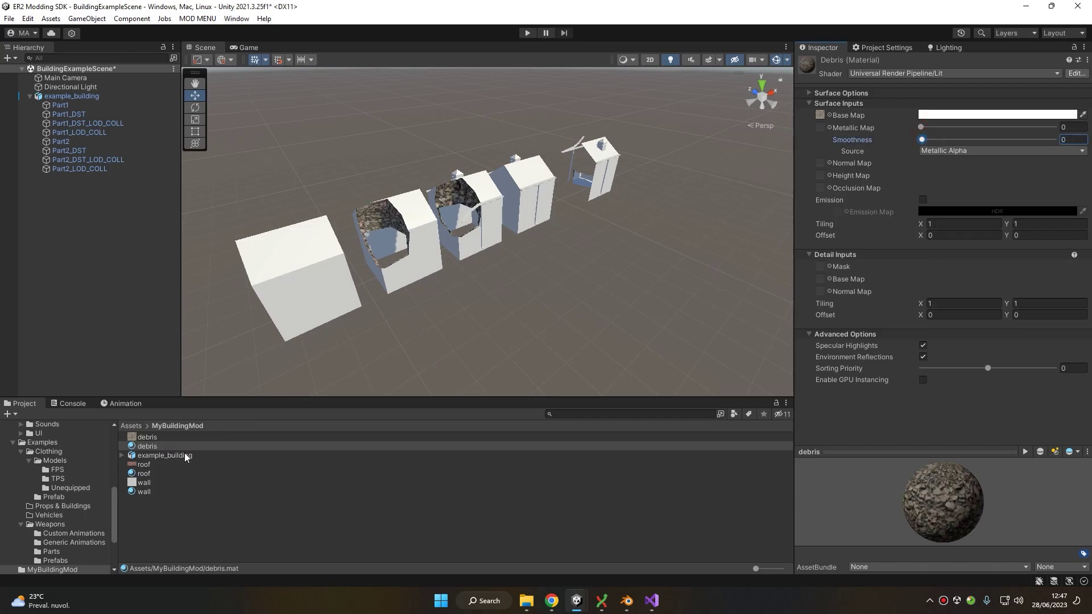
- Assign the roof texture as the roof material's base map, with a white base colour and smoothness 0
left_click(144, 473)
left_click_drag(817, 130, 820, 115)
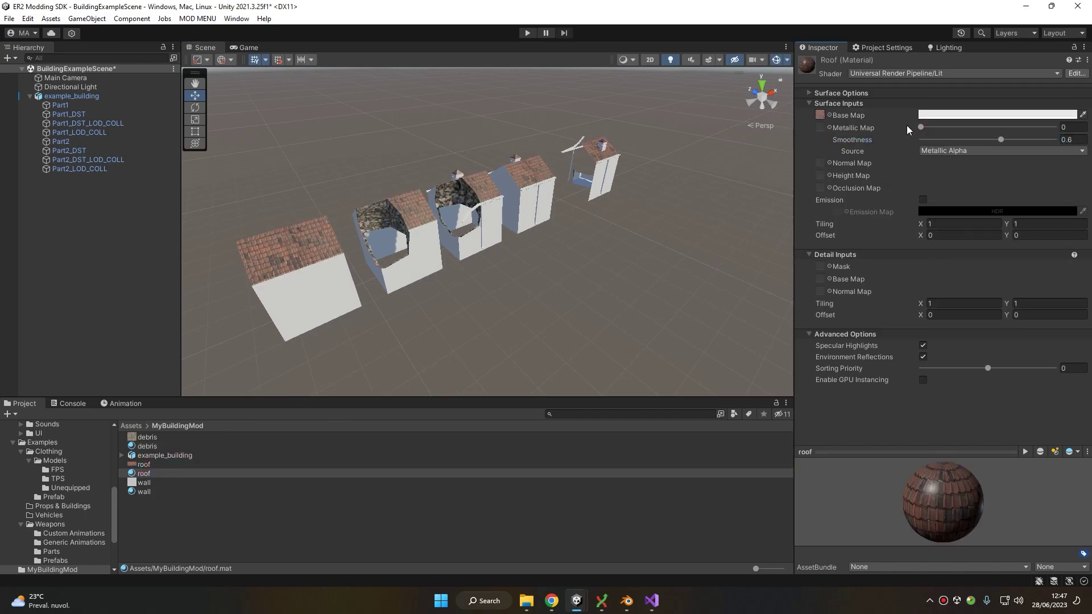
left_click(961, 116)
left_click_drag(995, 187, 934, 127)
left_click(930, 141)
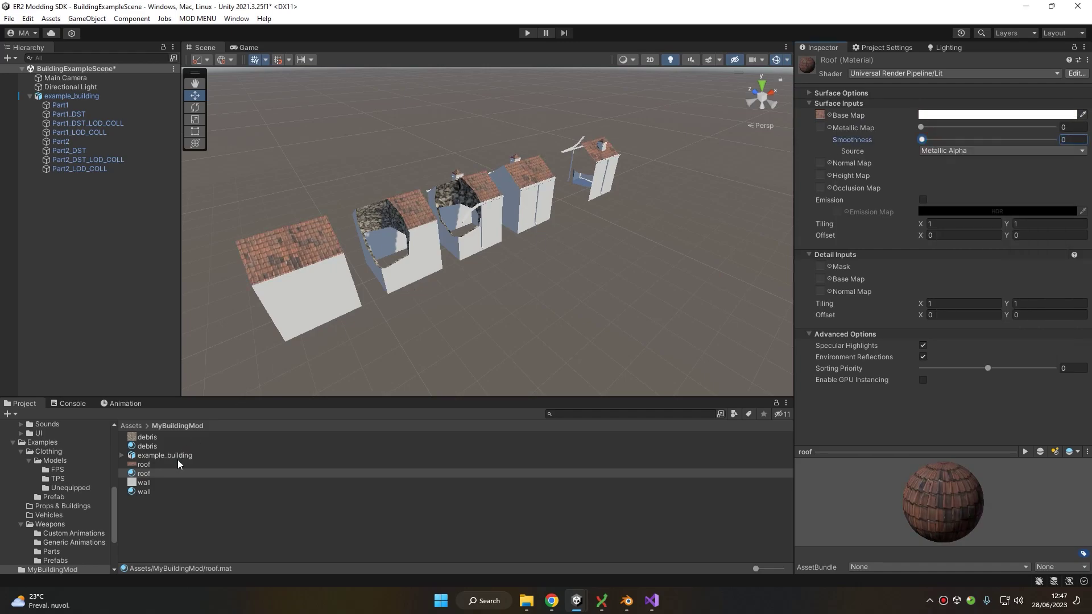
- Assign the wall texture as the wall material's base map, brighten its base colour and lower its smoothness to the minimum
left_click(144, 492)
left_click_drag(144, 482, 819, 115)
left_click(945, 114)
left_click(1001, 200)
left_click_drag(1000, 198, 902, 141)
- Check the textured parts up close and delete the example_building instance from the scene
left_click(110, 339)
middle_click_drag(390, 247, 456, 254)
scroll(524, 201, "up", 5)
scroll(548, 240, "up", 3)
scroll(548, 240, "down", 8)
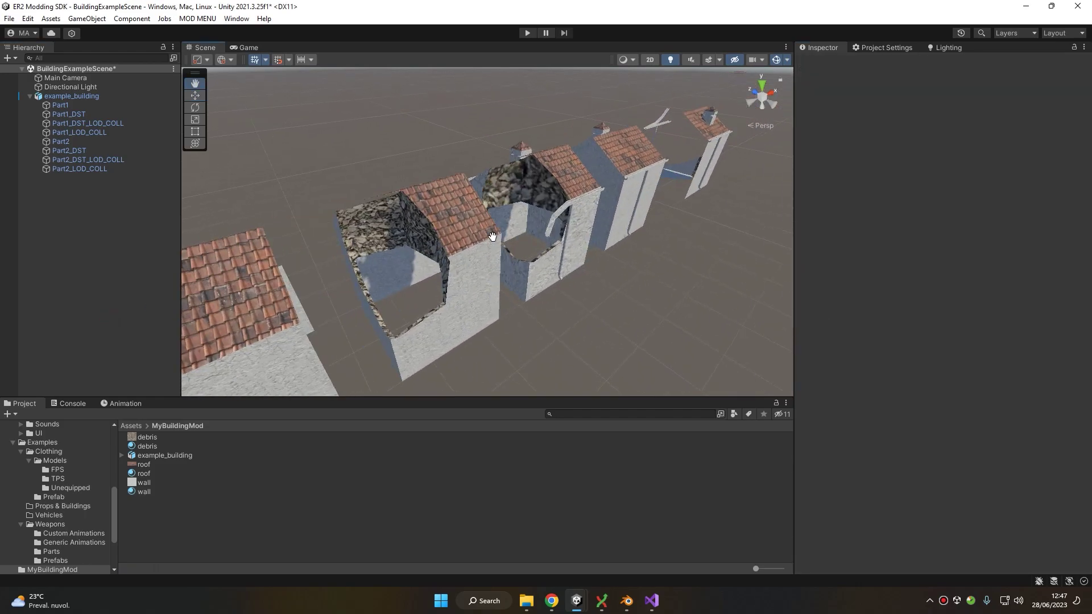
left_click(60, 95)
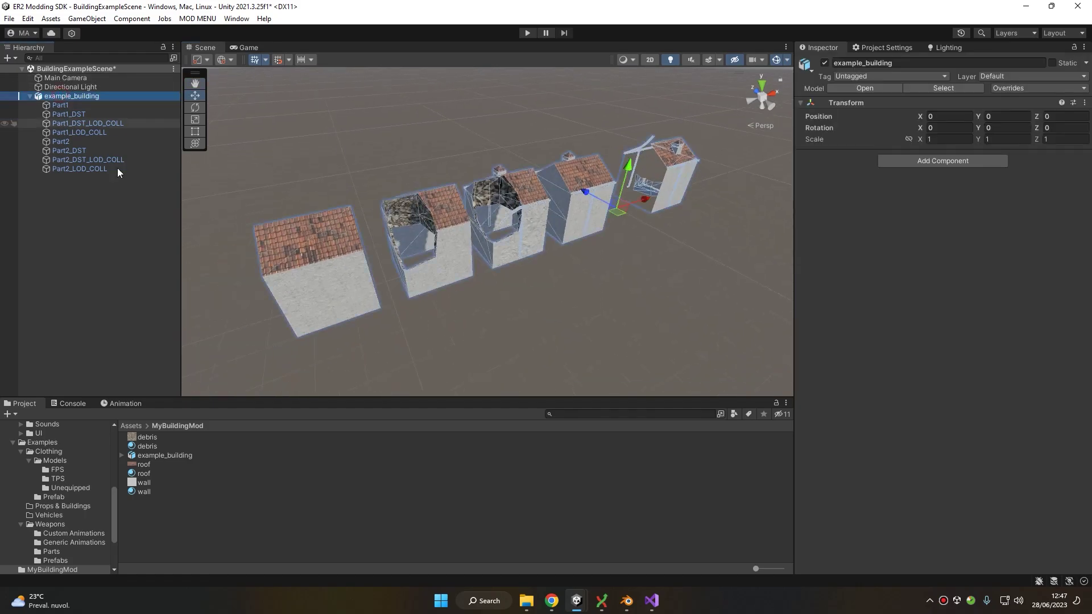
key("Delete")
- Create an ER2 MODS Building Template from the example_building model
left_click(154, 455)
left_click_drag(939, 453, 949, 276)
left_click_drag(986, 460, 929, 430)
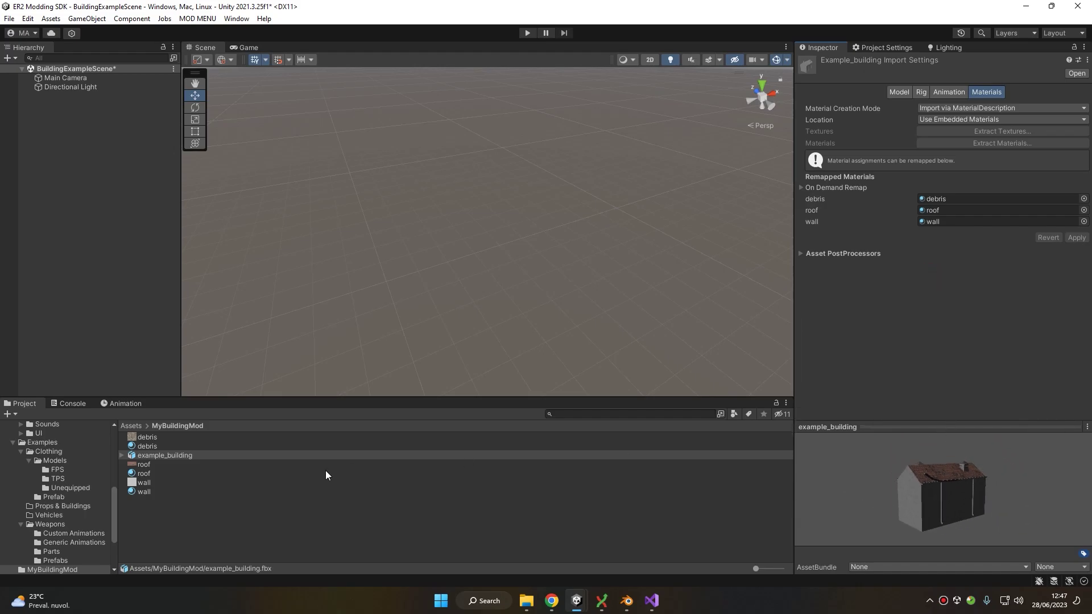
left_click(152, 455)
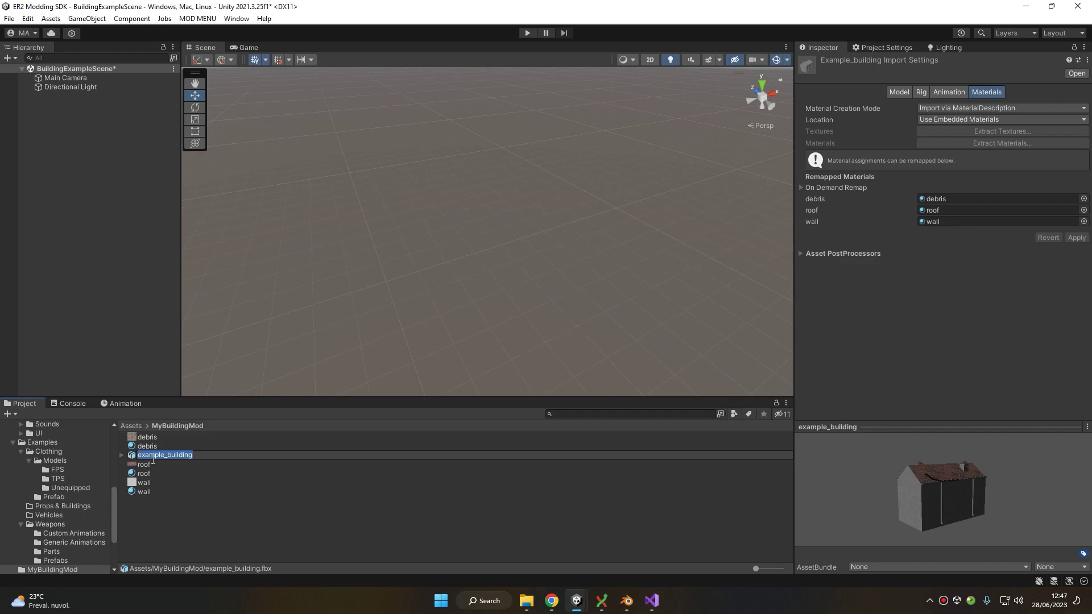
key("alt+Tab")
right_click(148, 457)
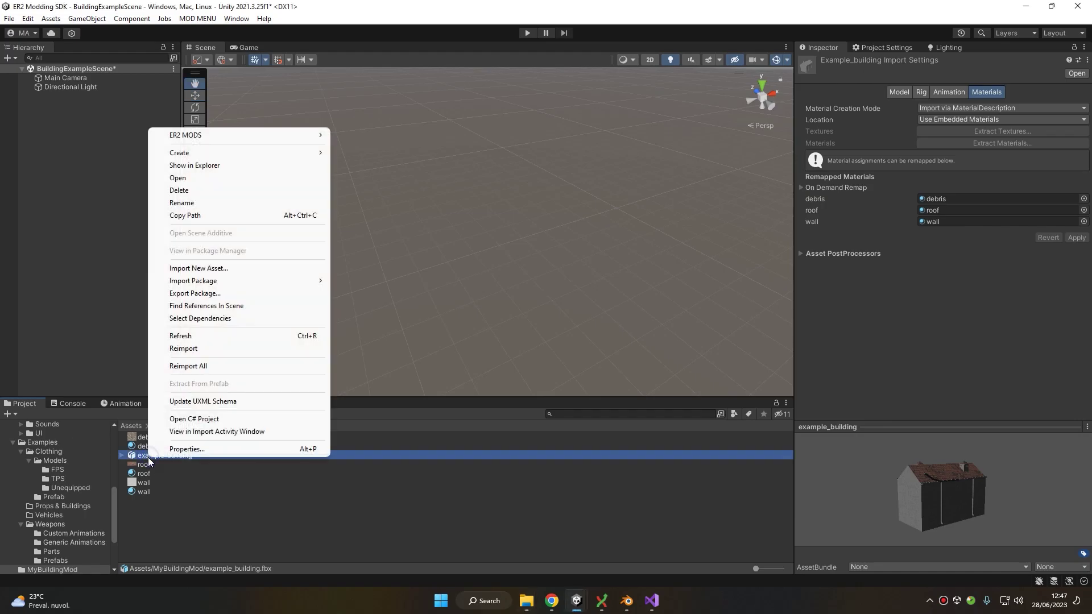
mouse_move(221, 140)
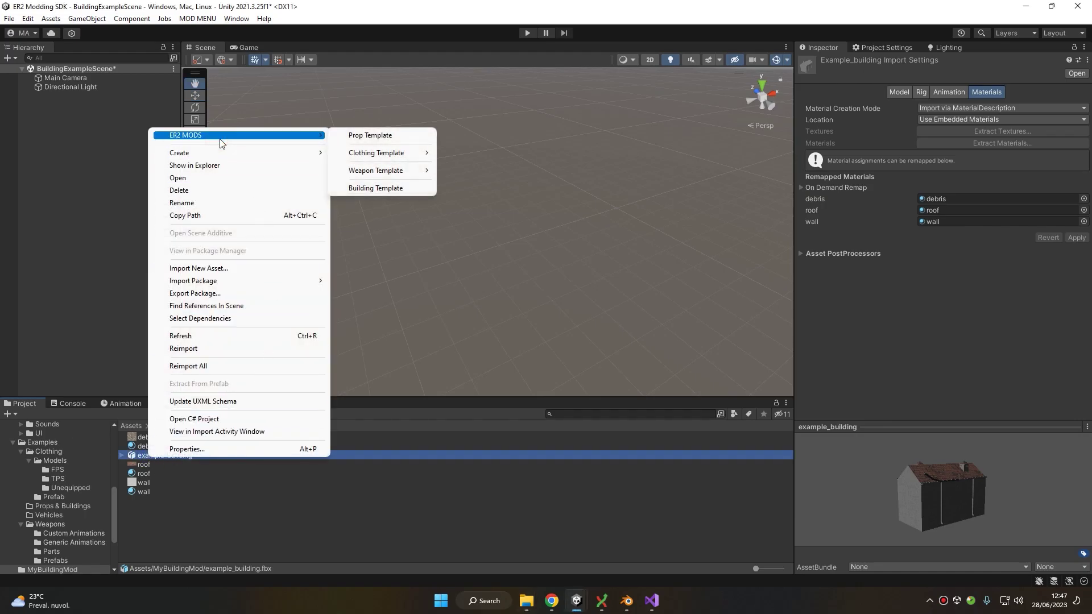
left_click(394, 191)
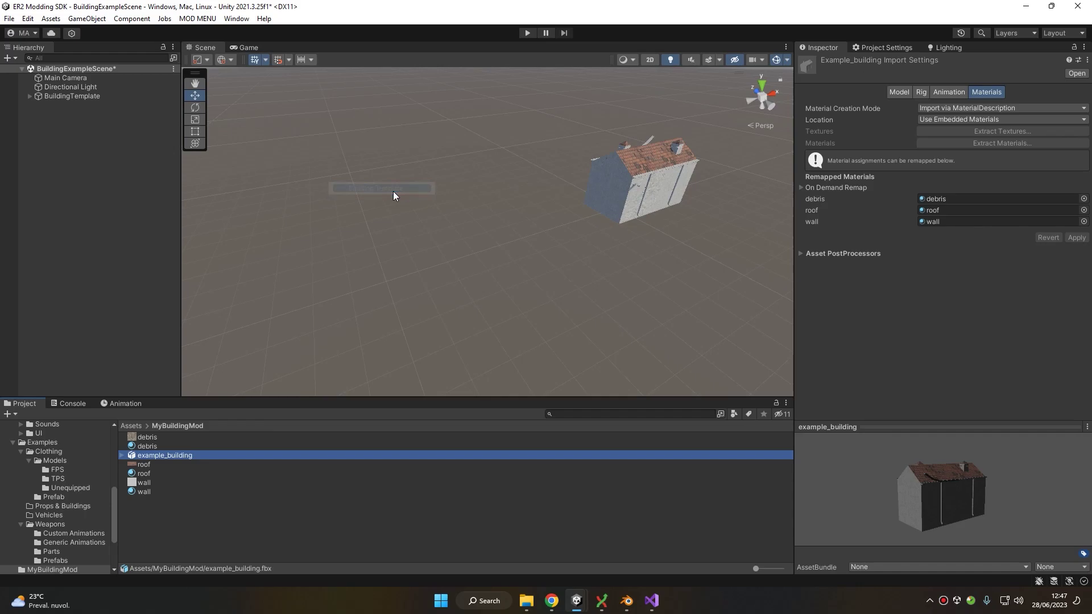
- Examine each Part1 and Part2 mesh variant of the example_building copy inside BuildingTemplate
middle_click_drag(520, 158, 392, 206)
scroll(398, 208, "up", 5)
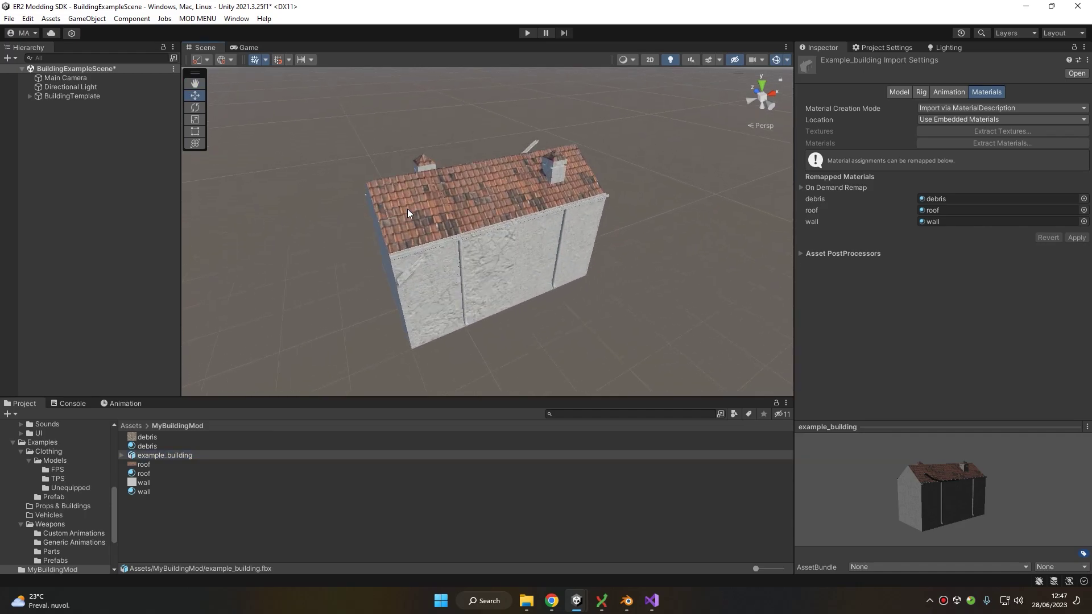
left_click(57, 96)
left_click(29, 96)
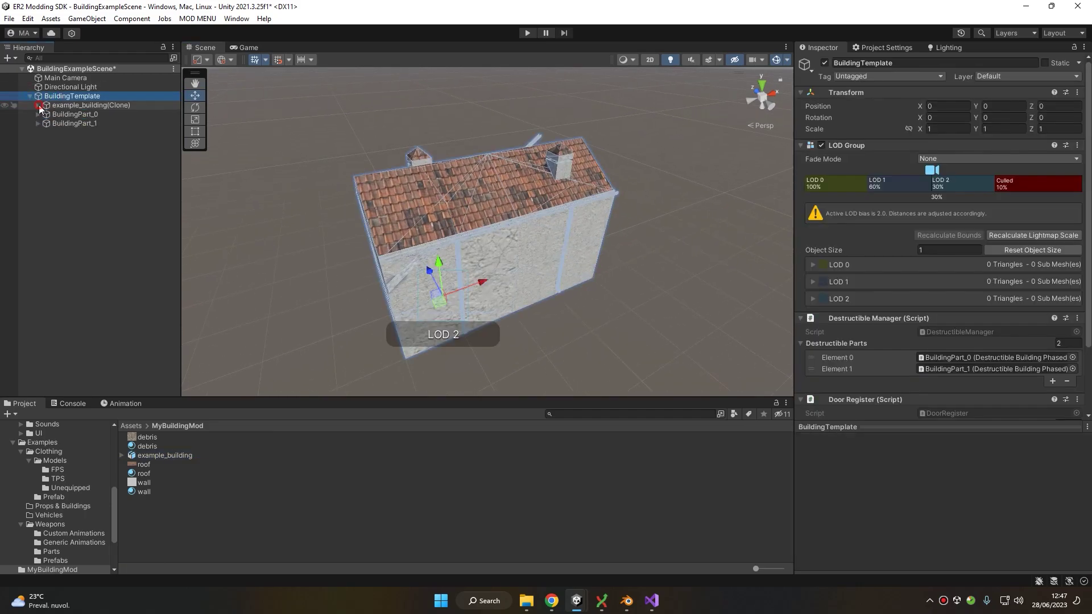
left_click(38, 106)
left_click(68, 114)
left_click(83, 124)
left_click(84, 132)
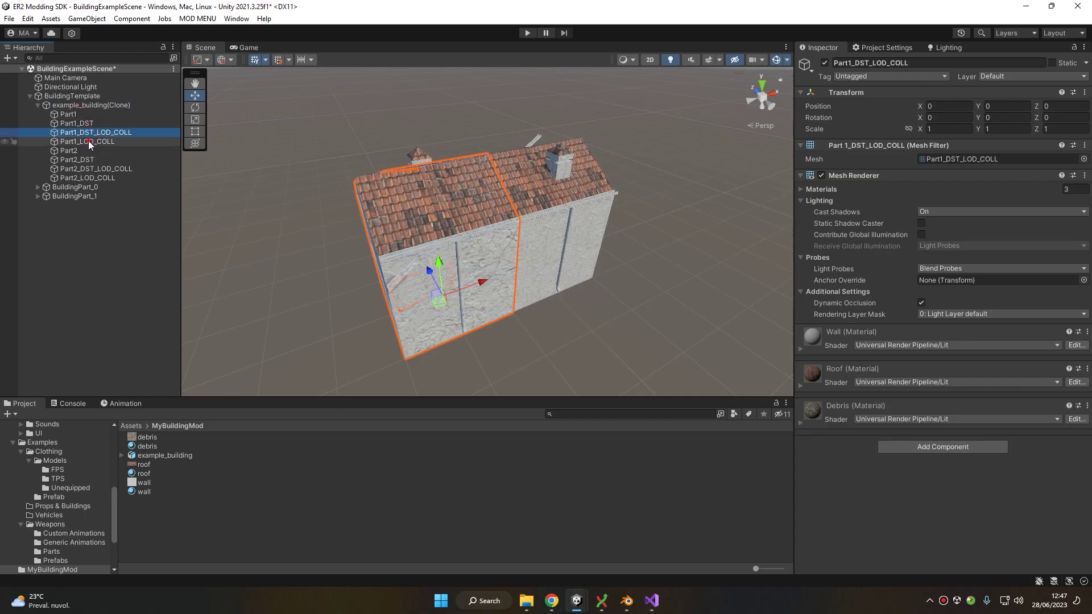
left_click(85, 141)
left_click(86, 151)
left_click(88, 161)
left_click(93, 170)
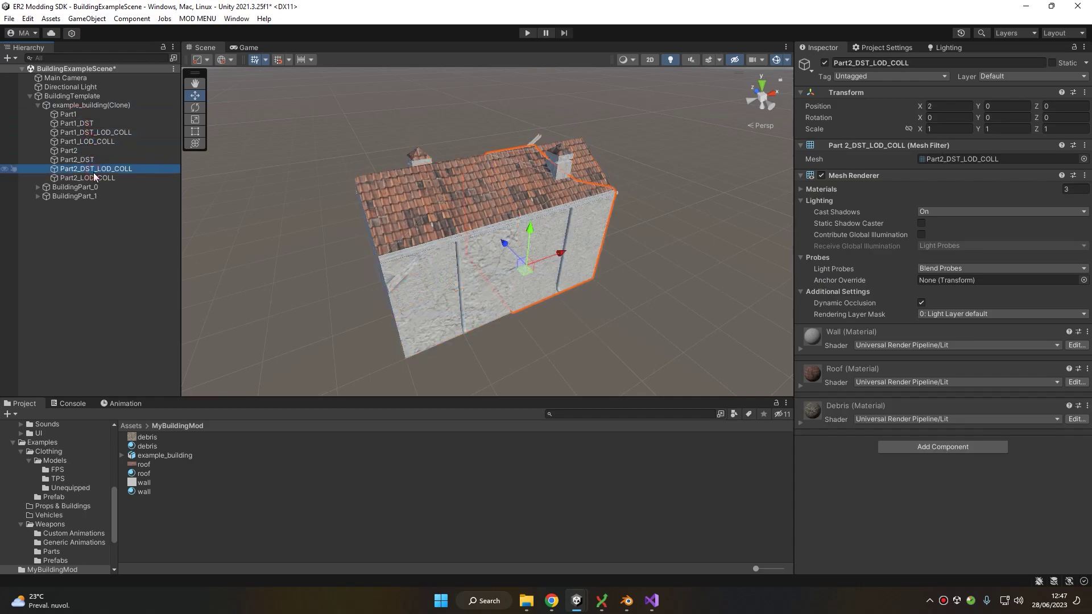
left_click(96, 178)
- Reveal the contents of BuildingPart_0 and BuildingPart_1, and examine BuildingTemplate's LOD levels and the parts listed in its Destructible Manager
left_click(40, 196)
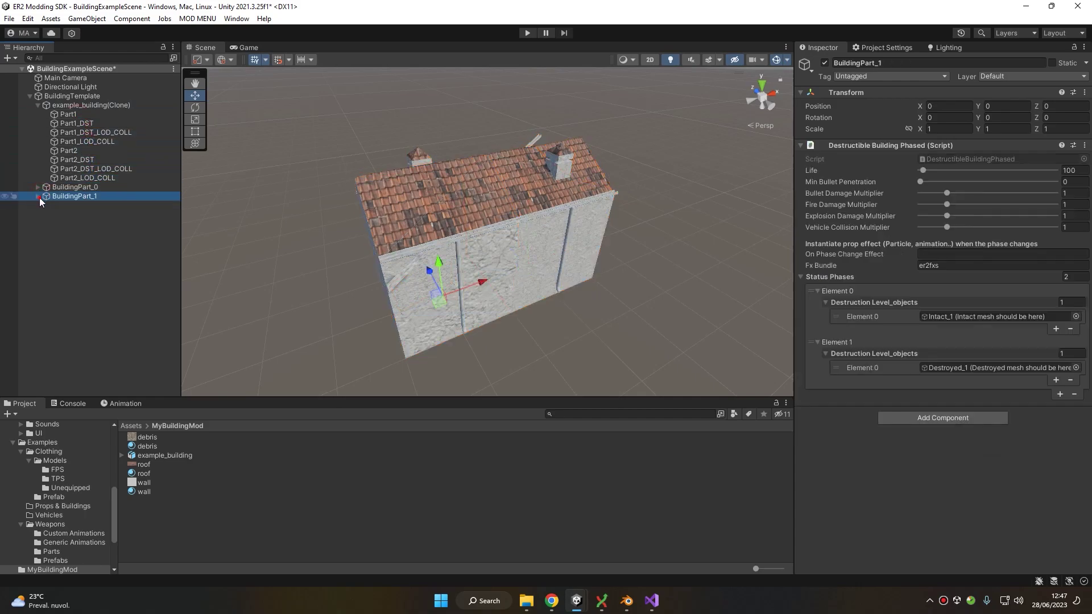
left_click(38, 196)
left_click(38, 187)
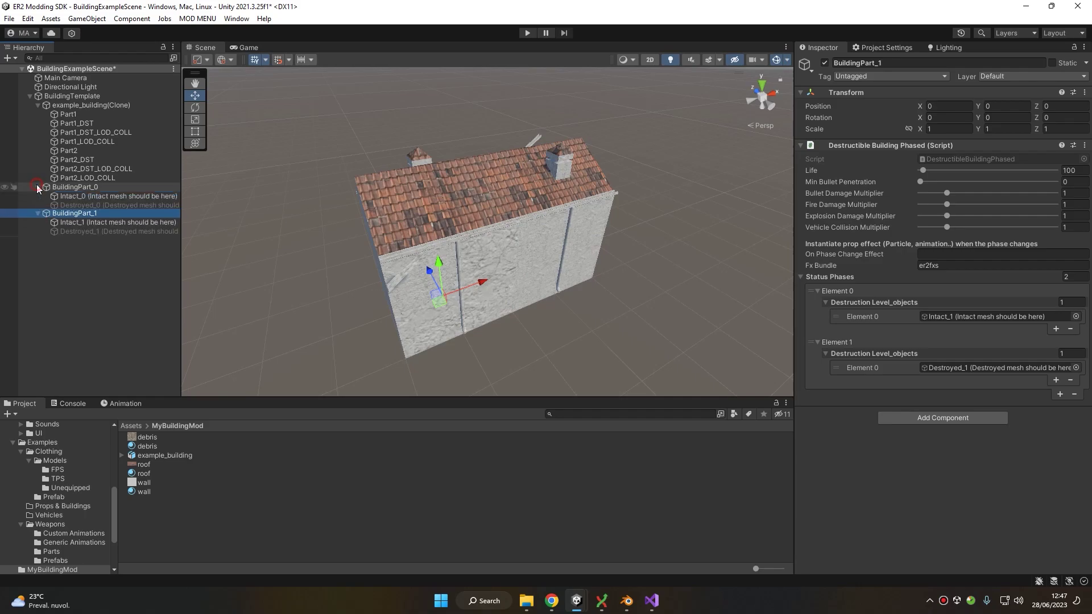
left_click(57, 89)
left_click(97, 97)
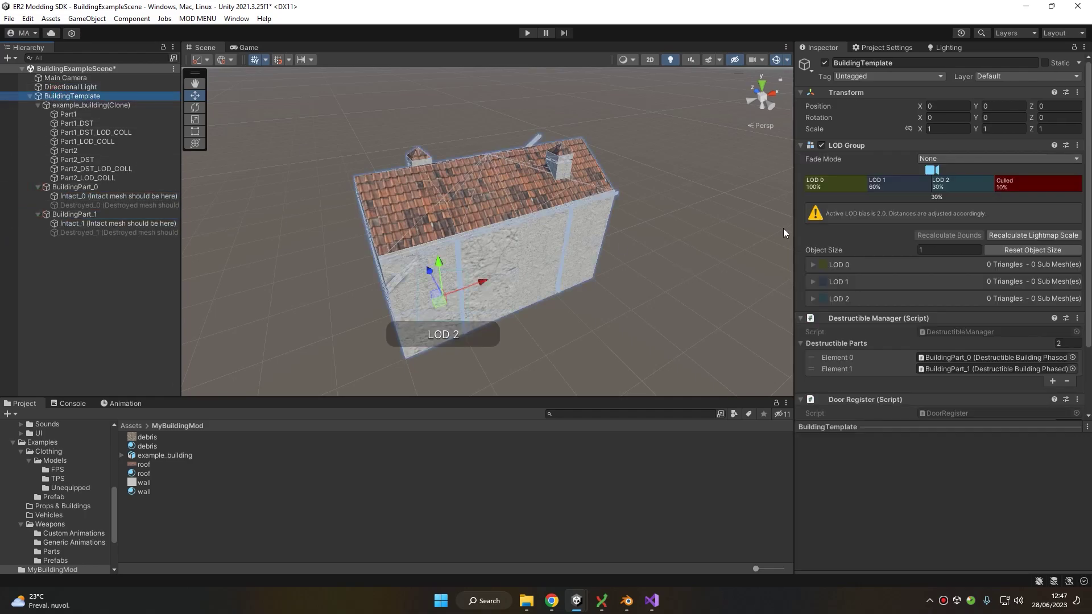
left_click(850, 185)
left_click(888, 184)
left_click(945, 185)
scroll(938, 192, "down", 5)
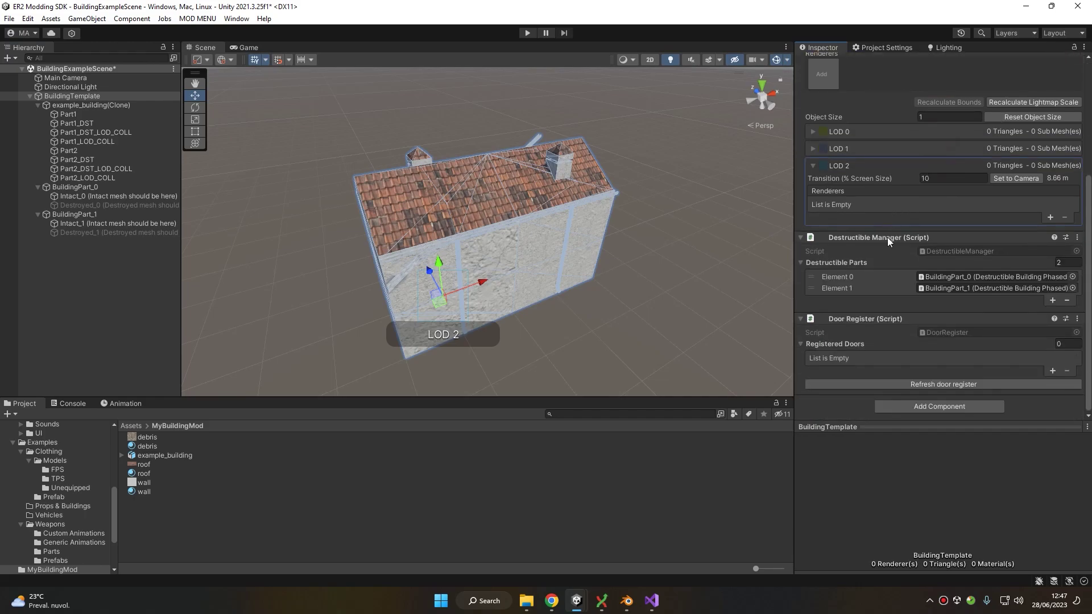
left_click(967, 277)
left_click(966, 288)
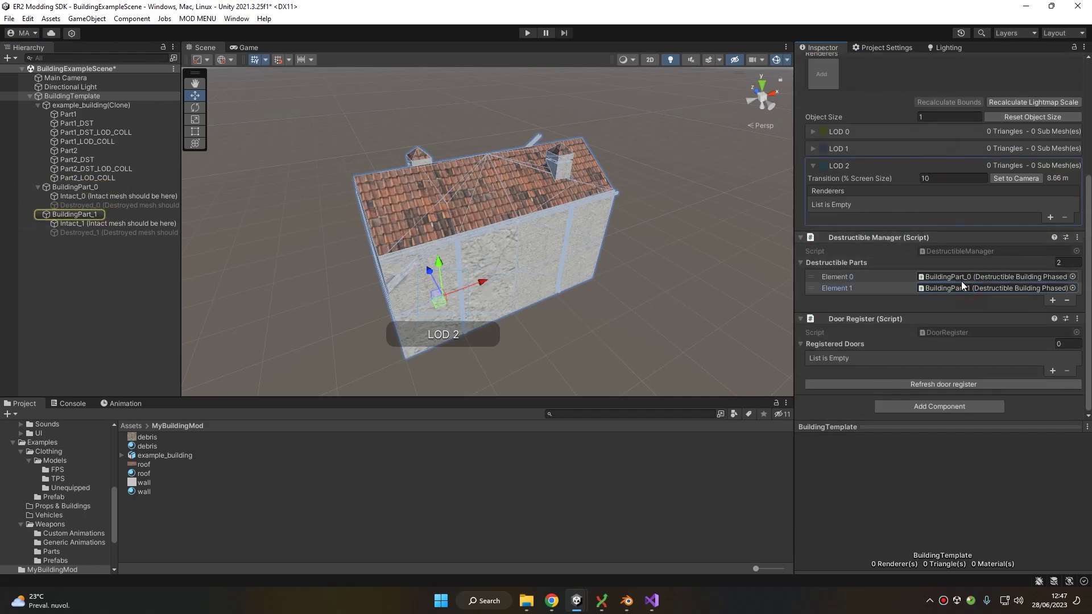
- Examine BuildingPart_0's status phases and its intact and destroyed mesh placeholders, widening the hierarchy so their names are readable
left_click(79, 188)
left_click(79, 215)
left_click(81, 189)
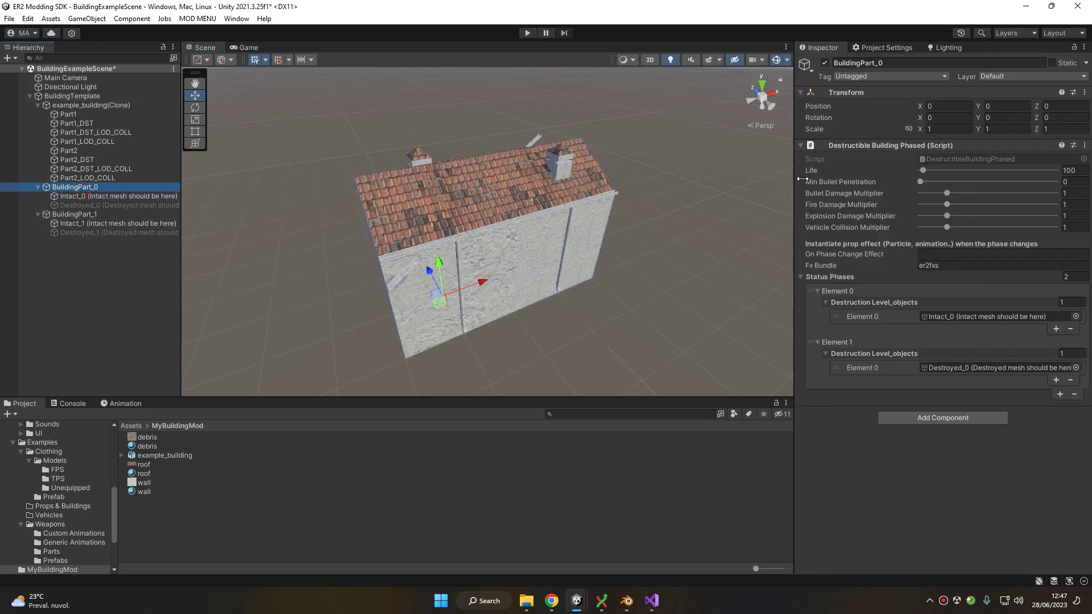
left_click(967, 316)
left_click(954, 368)
left_click(160, 205)
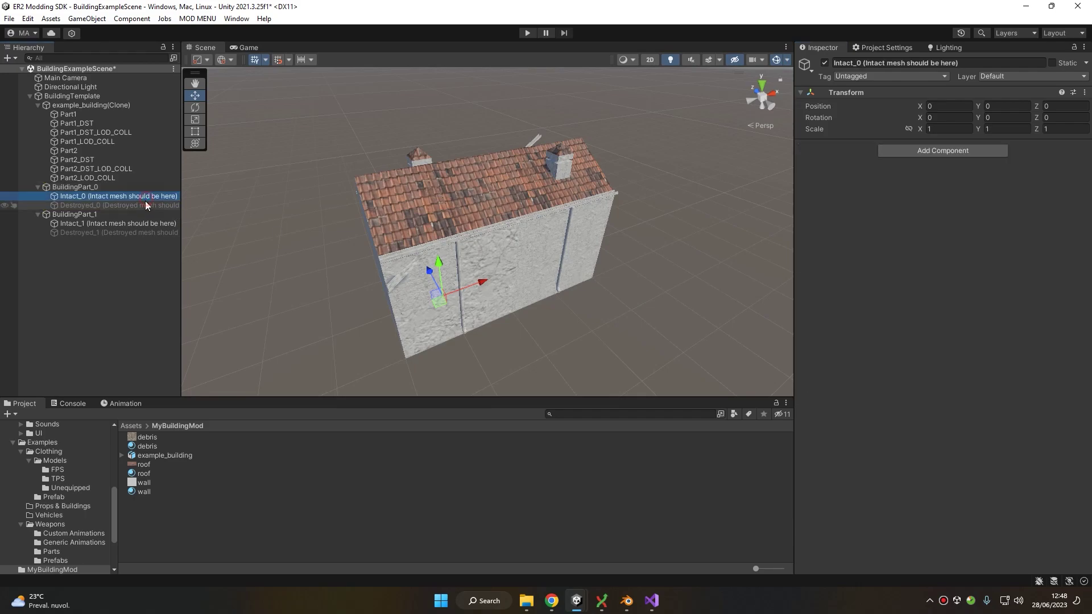
left_click(136, 198)
left_click(138, 204)
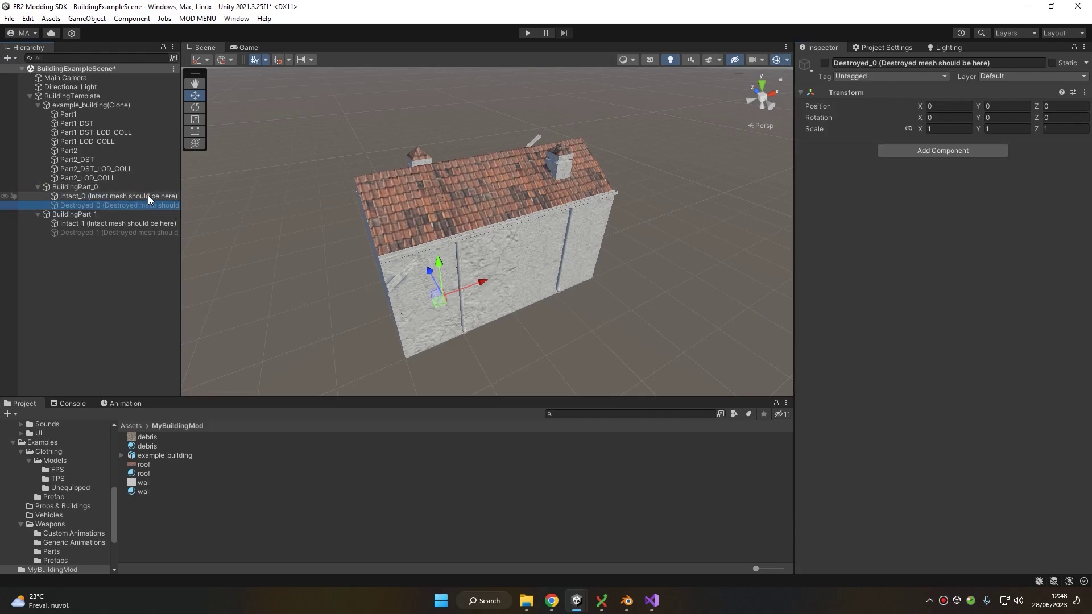
left_click_drag(182, 216, 217, 216)
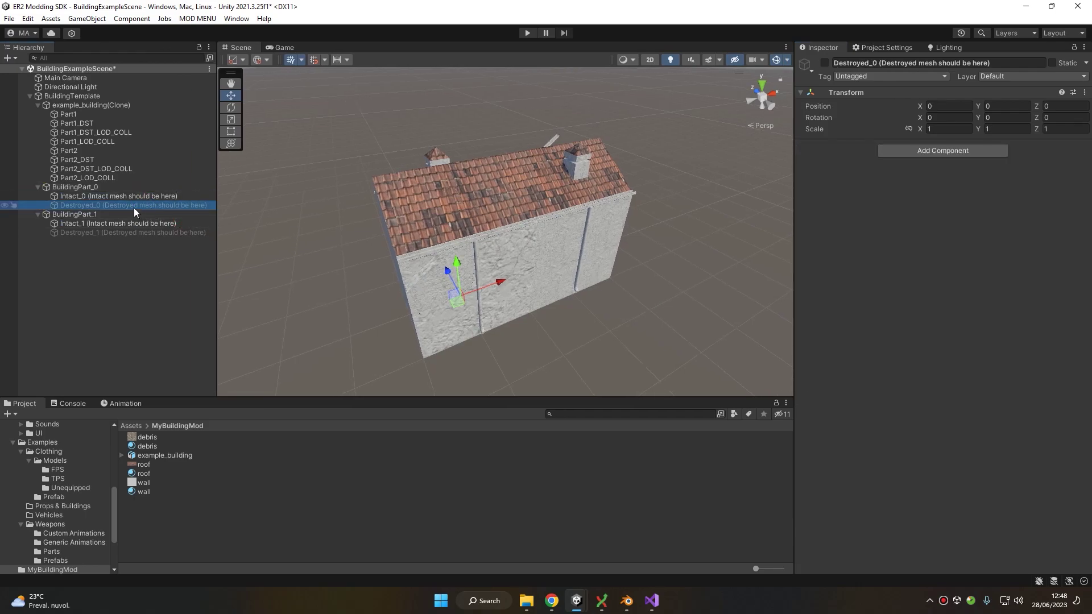
- For both building parts, set Life 163, Min Bullet Penetration 25, Bullet Damage Multiplier 0.4, Fire Damage Multiplier 0 and Vehicle Collision Multiplier 0.57
left_click(177, 188)
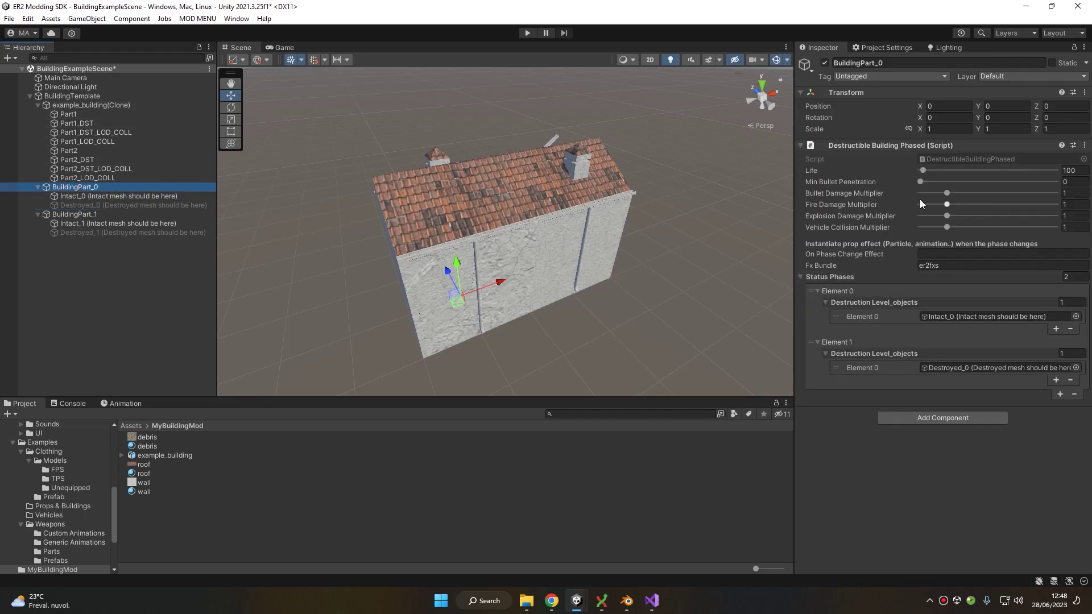
left_click(86, 215, "ctrl")
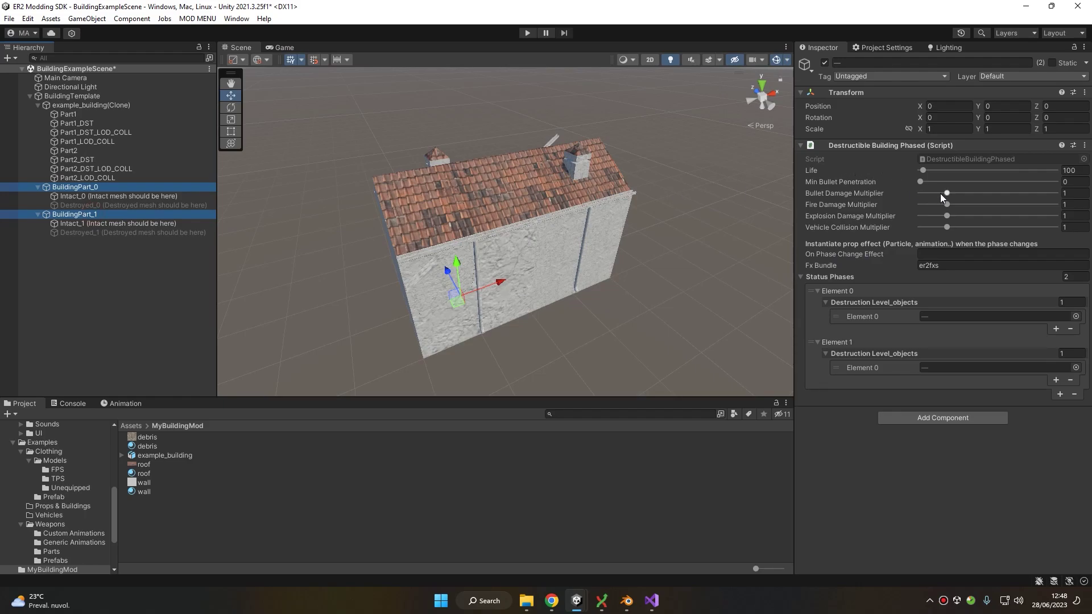
left_click(1074, 182)
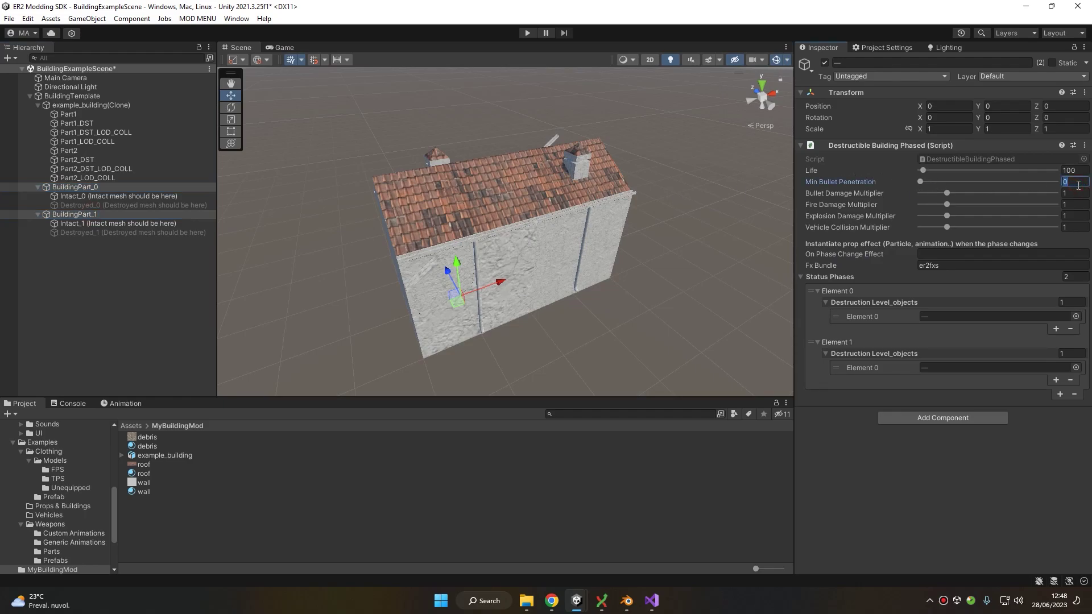
type("25")
left_click_drag(923, 171, 928, 195)
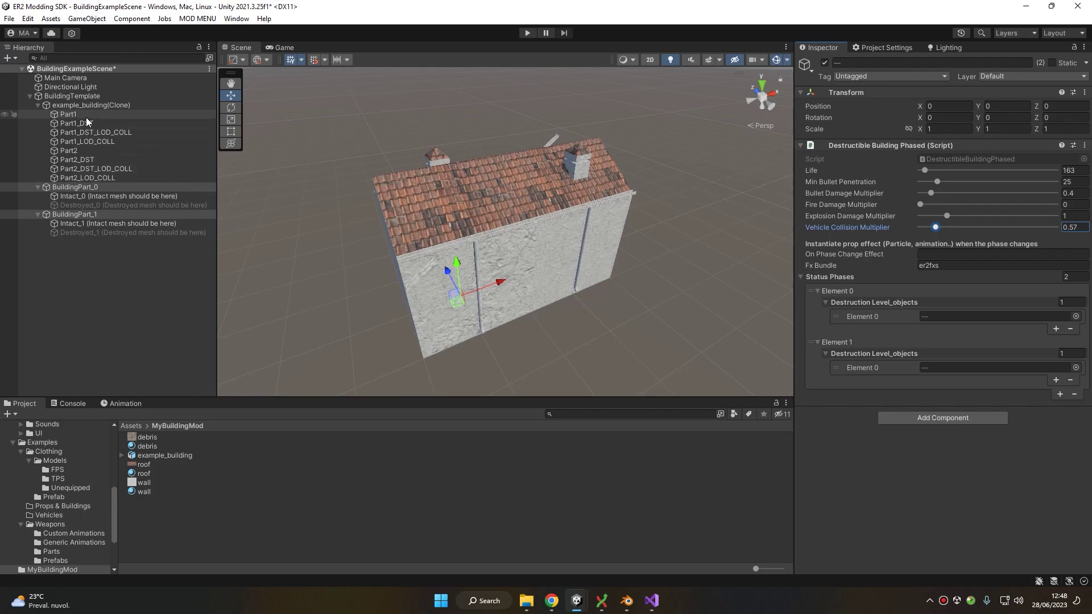
- Identify the Part1 mesh with a temporary move that is undone, and nest it under Intact_0 in BuildingPart_0
left_click(74, 187)
left_click(91, 196)
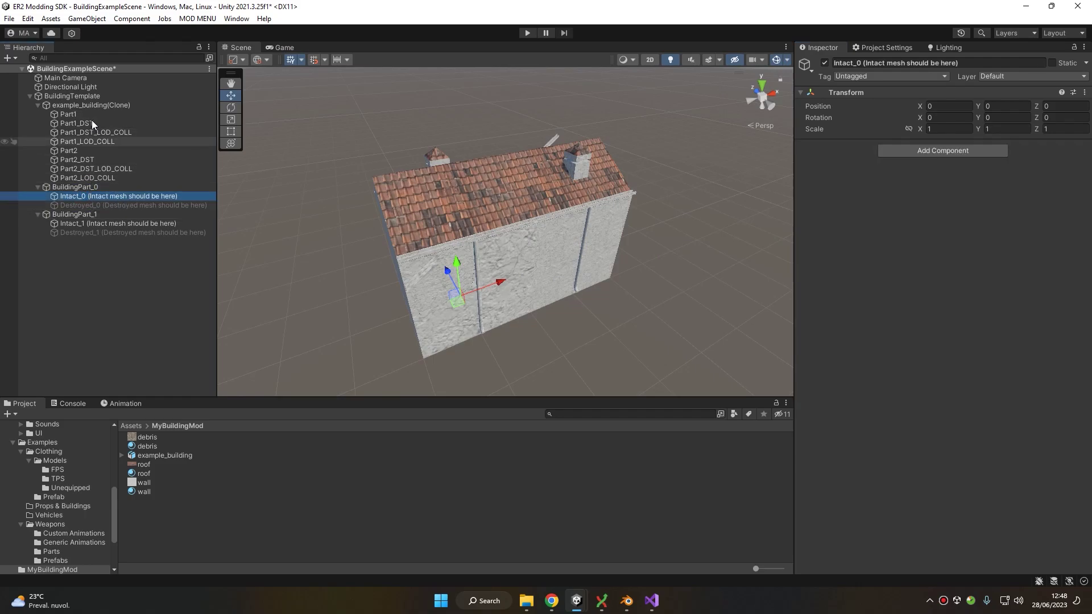
left_click(84, 116)
left_click_drag(417, 179, 534, 232, "alt")
left_click_drag(528, 276, 527, 216)
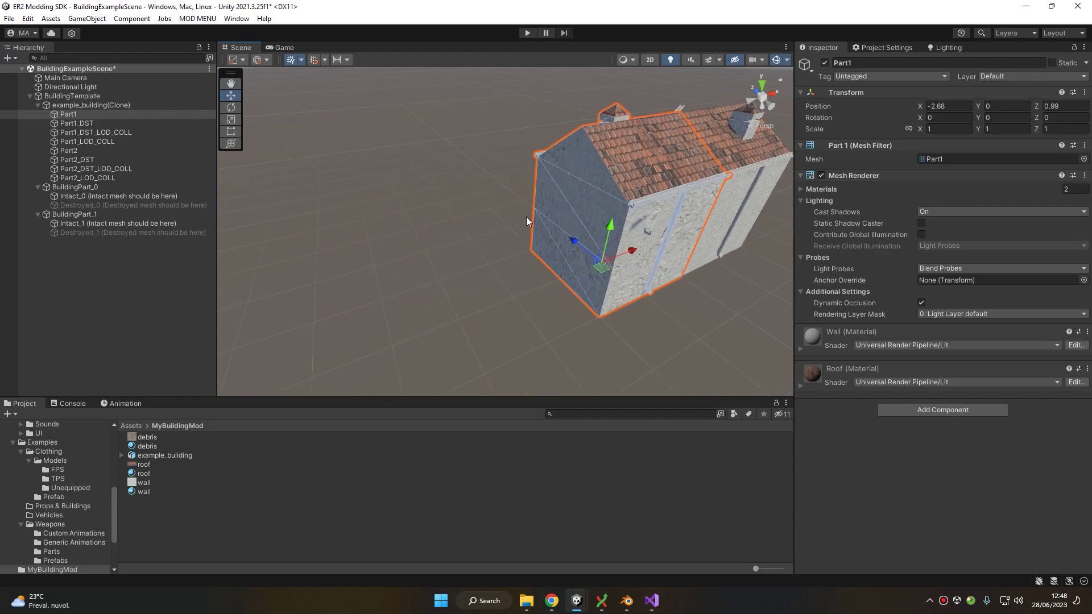
key("ctrl+z")
middle_click_drag(526, 217, 491, 228)
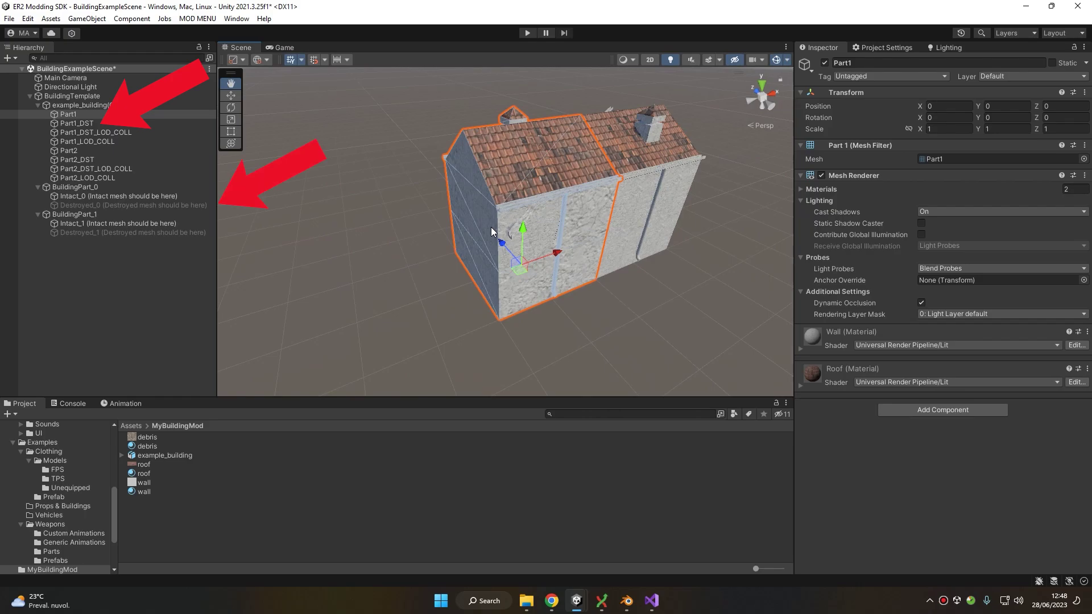
right_click_drag(492, 231, 499, 293)
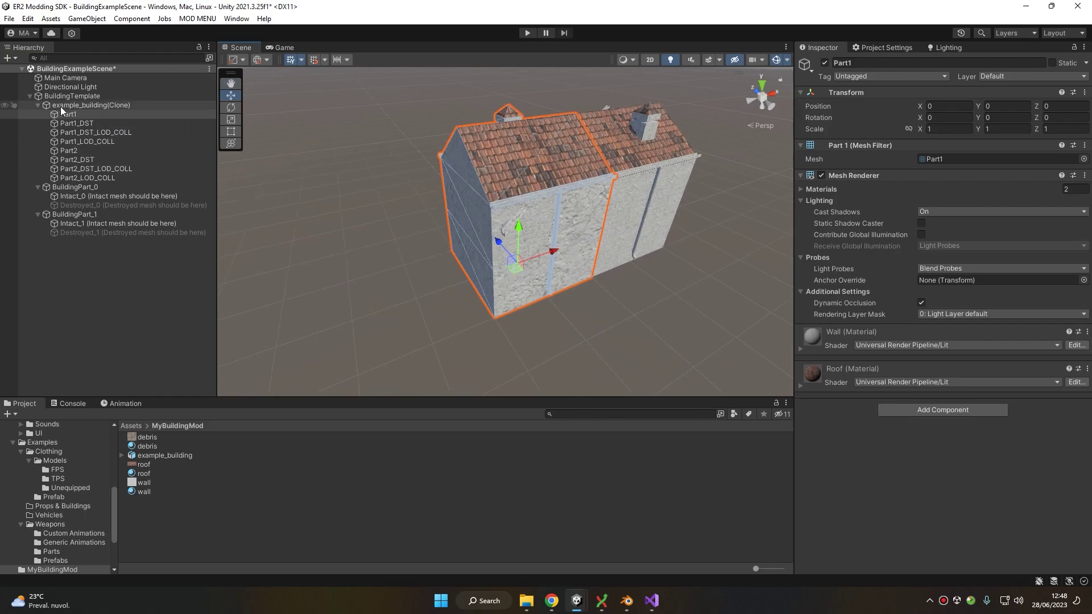
left_click_drag(83, 115, 90, 197)
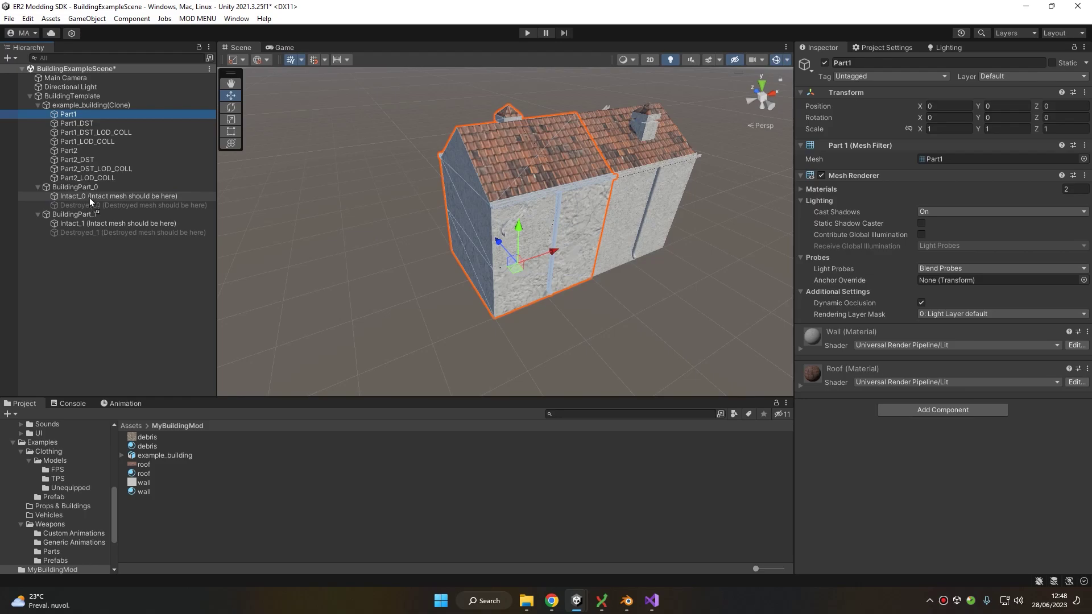
- Pull Part1_DST aside to check the mesh, undo the move, and nest it under Destroyed_0
left_click(81, 116)
left_click_drag(511, 265, 409, 285)
middle_click_drag(408, 284, 457, 253)
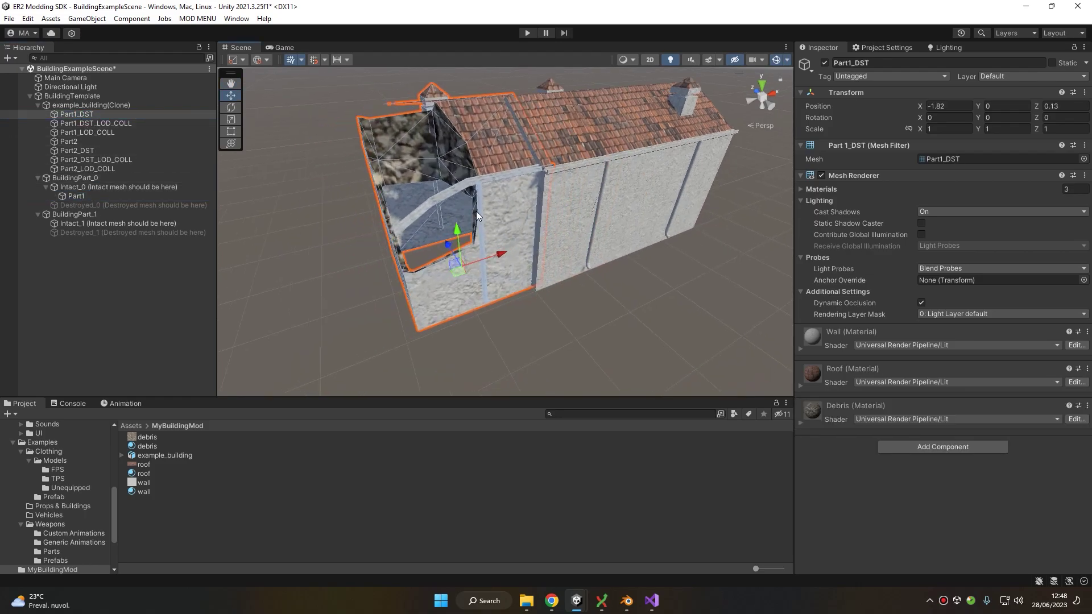
key("ctrl+z")
left_click_drag(88, 116, 86, 204)
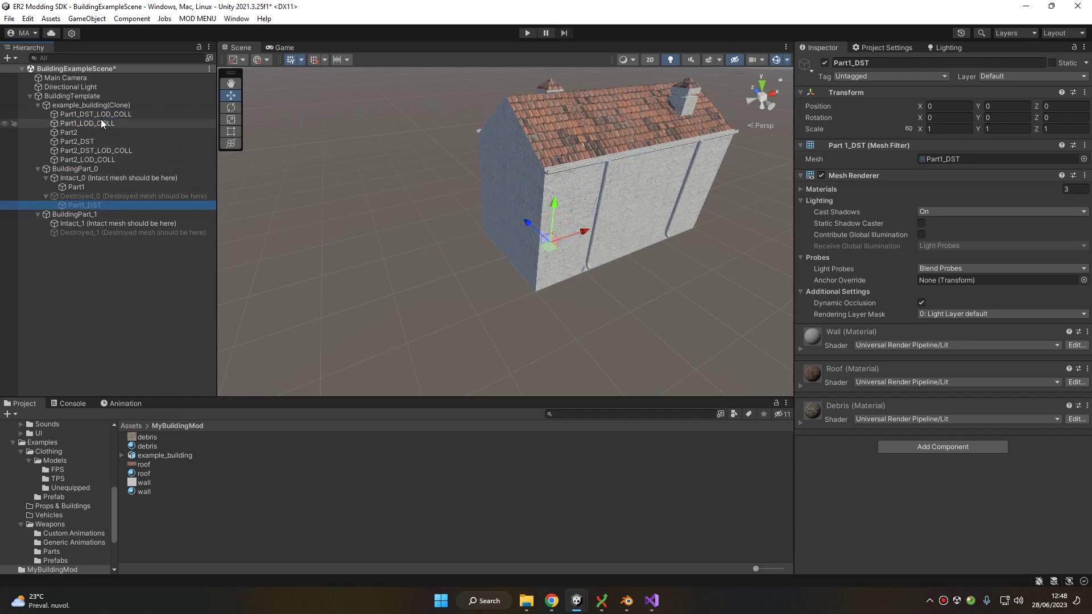
- Check Part1_DST_LOD_COLL by moving it aside, undo the move, and nest it under Destroyed_0
left_click(100, 117)
left_click_drag(547, 248, 420, 274)
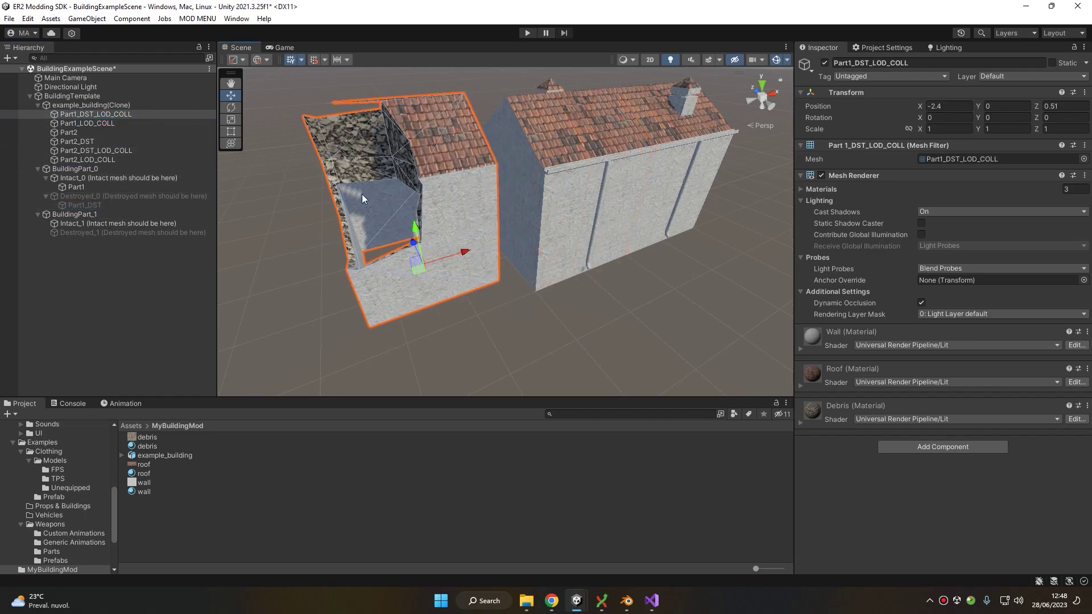
key("ctrl+z")
left_click_drag(120, 114, 79, 195)
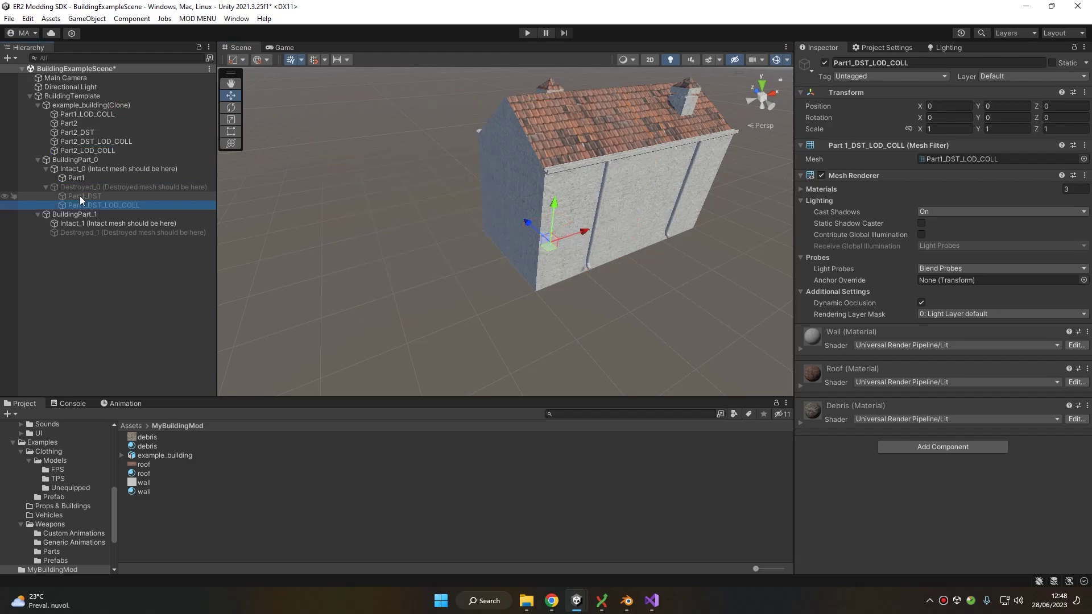
- Check Part1_LOD_COLL by moving it aside, undo the move, and nest it under Intact_0 beside Part1
left_click(96, 116)
left_click_drag(546, 248, 437, 287)
key("ctrl+z")
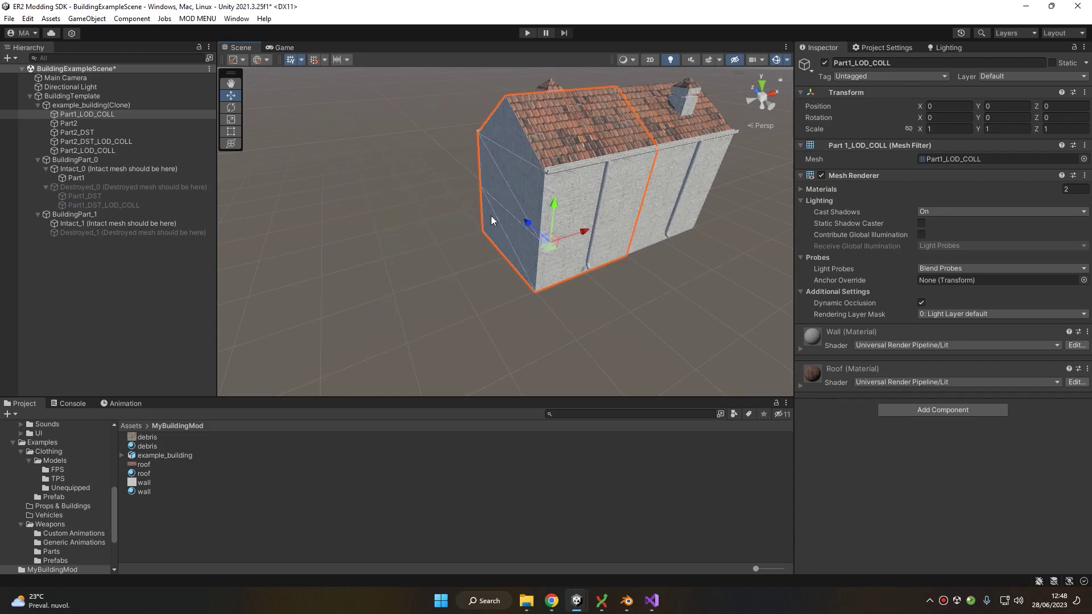
left_click_drag(90, 114, 77, 168)
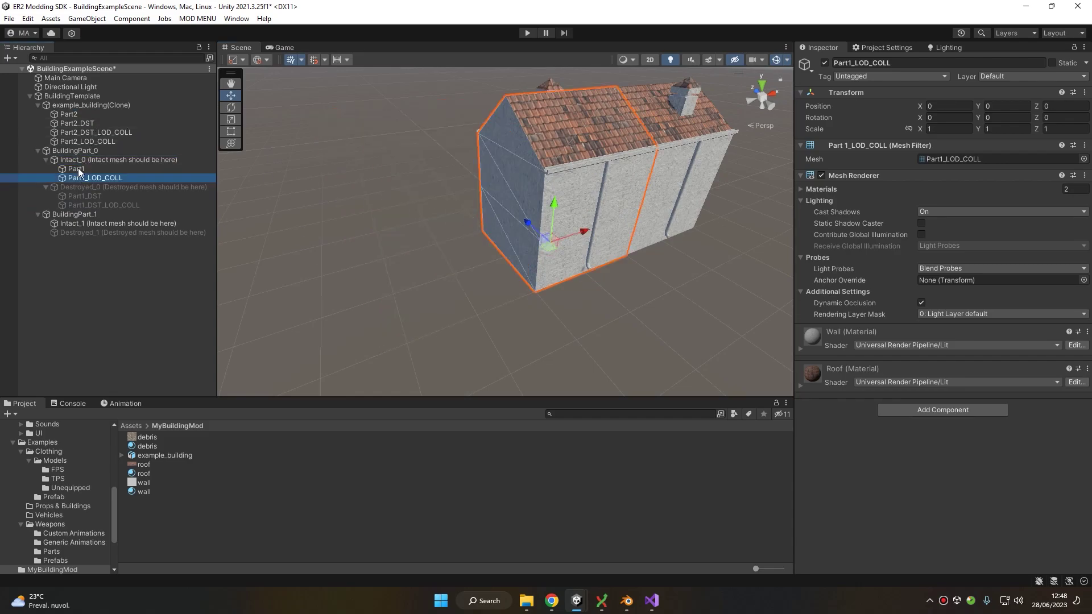
- Nest Part2 and Part2_LOD_COLL under Intact_1, and Part2_DST and Part2_DST_LOD_COLL under Destroyed_1
middle_click_drag(476, 150, 450, 149)
left_click(79, 116)
mouse_move(76, 115)
left_mouse_down()
mouse_move(86, 222)
mouse_move(91, 118)
mouse_move(89, 235)
left_mouse_up()
left_click_drag(119, 117, 76, 197)
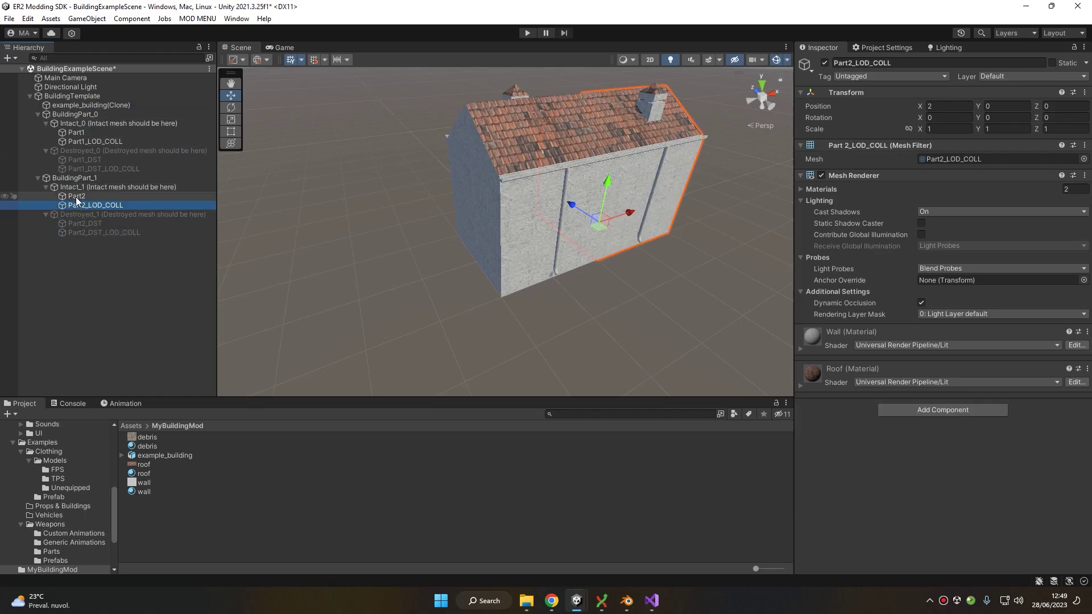
- Preview the first part's destroyed phase by disabling Intact_0 and enabling Destroyed_0, and undo these changes
left_click(86, 123)
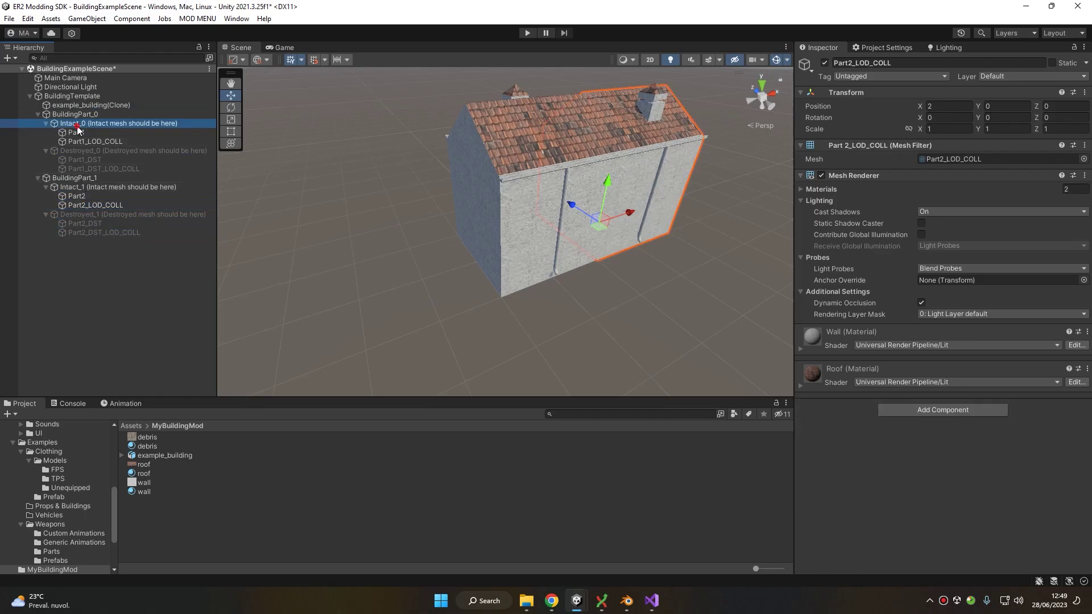
left_click(825, 62)
left_click(142, 150)
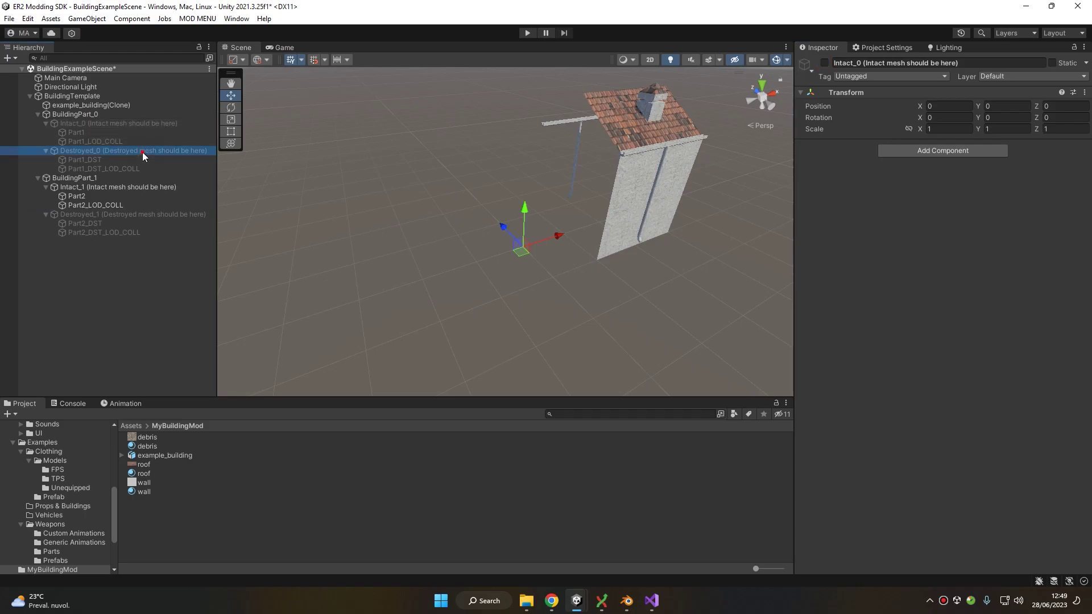
left_click(825, 62)
key("ctrl+z")
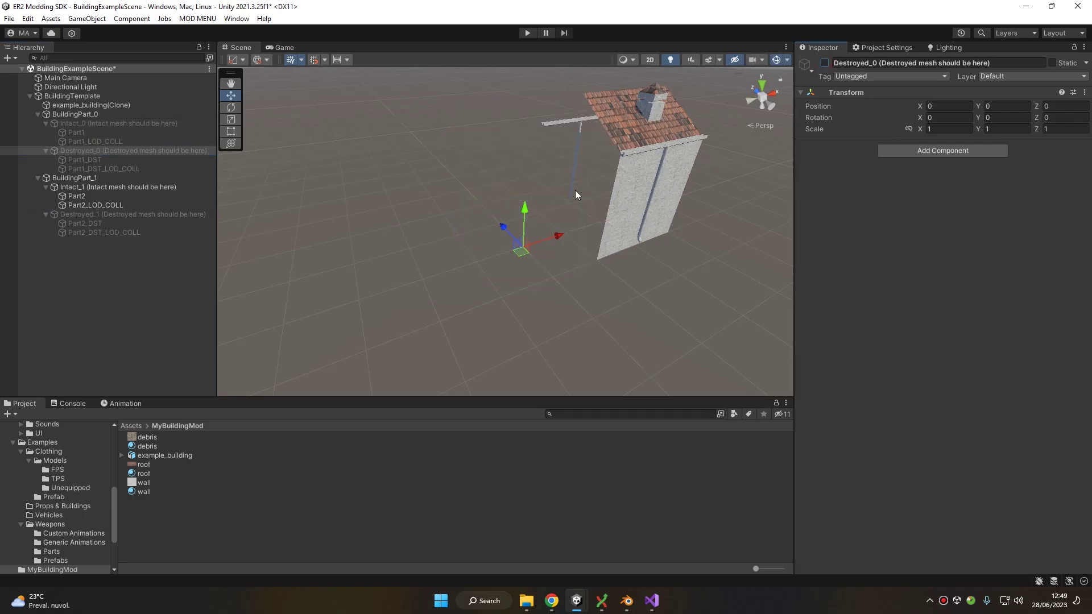
key("ctrl+y")
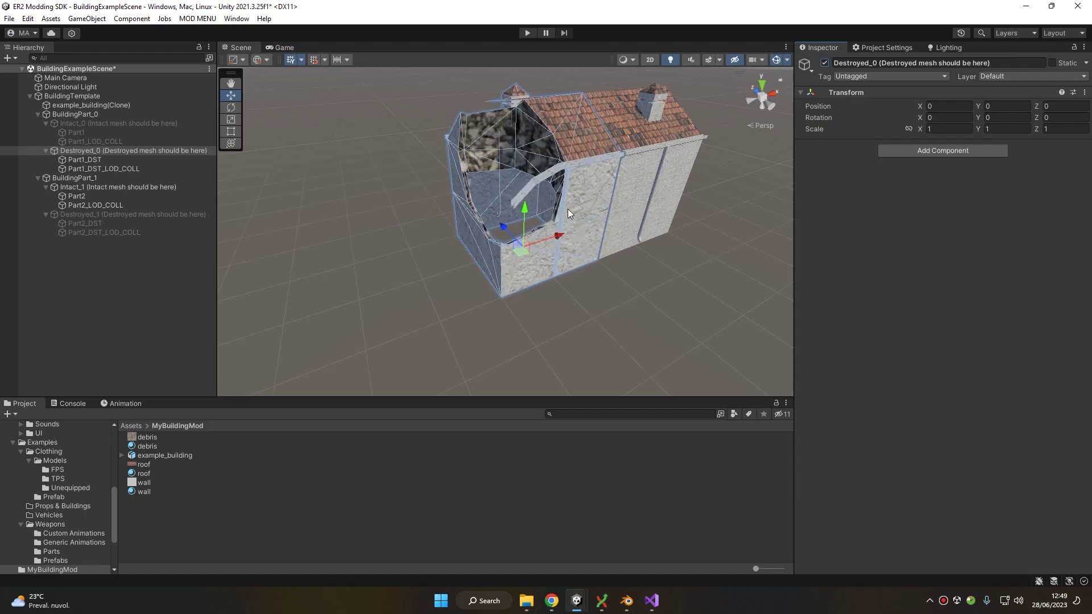
key("ctrl+z")
key("ctrl+z")
key("ctrl+z")
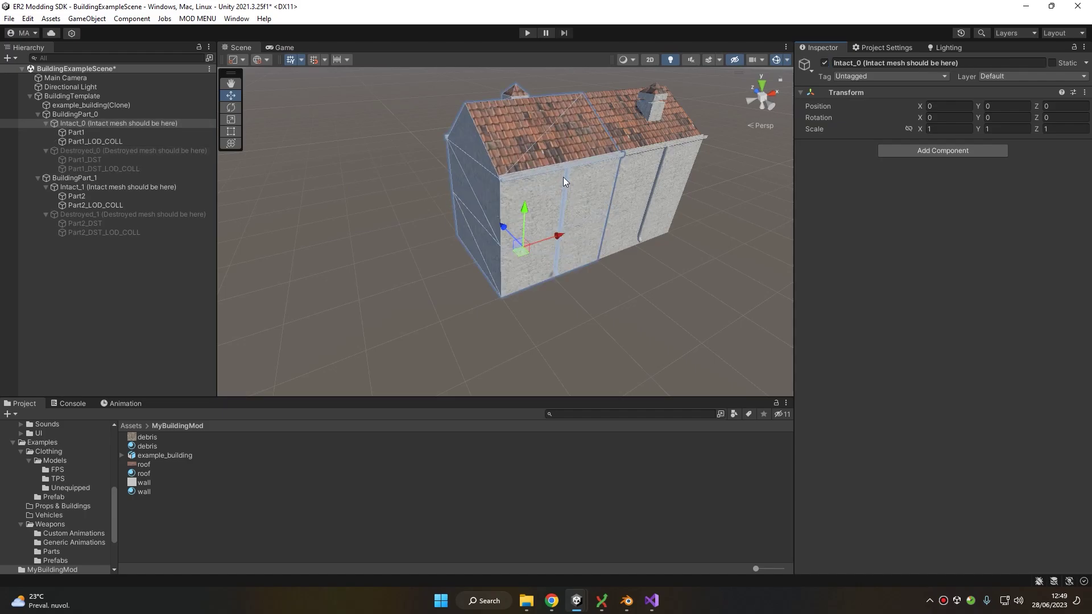
- Compare Part1 with Part1_LOD_COLL in the scene and bring up BuildingTemplate's LOD Group settings
middle_click_drag(553, 177, 520, 185)
left_click(122, 133)
left_click(120, 141)
left_click(121, 134)
left_click(119, 141)
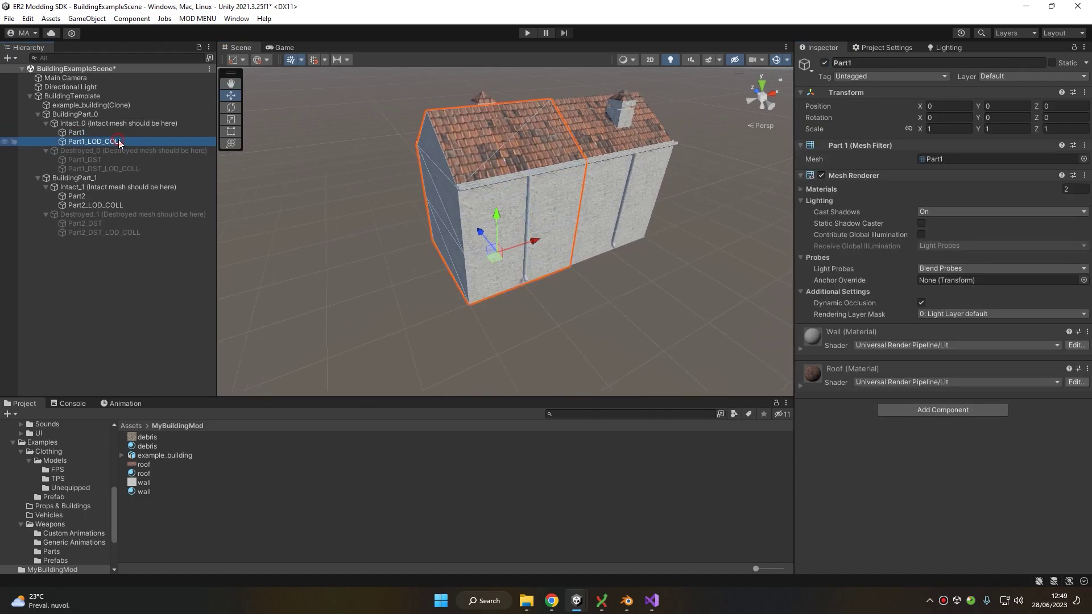
left_click(62, 95)
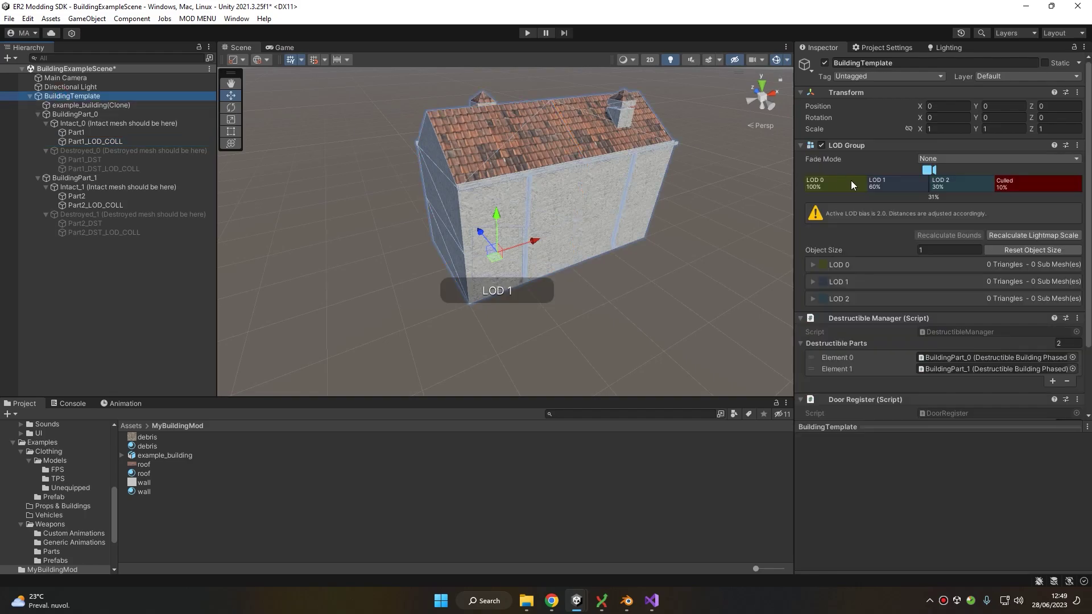
- Review the detailed and LOD_COLL meshes of both building parts, intact and destroyed, one after another
left_click(117, 133)
left_click(114, 142)
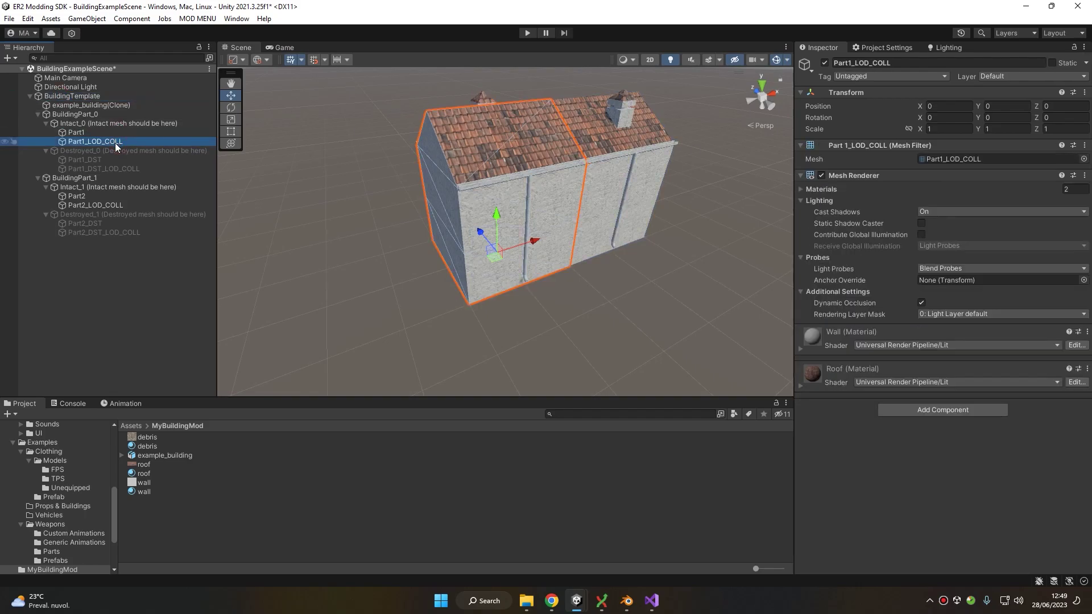
left_click(114, 160)
left_click(111, 169)
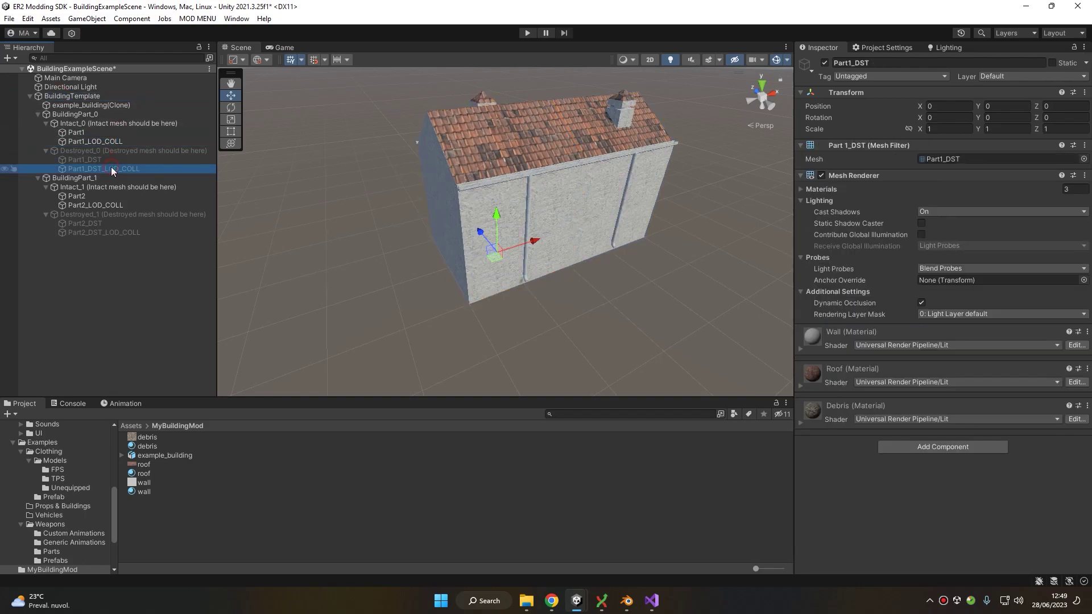
left_click(88, 194)
left_click(97, 205)
left_click(101, 223)
left_click(105, 232)
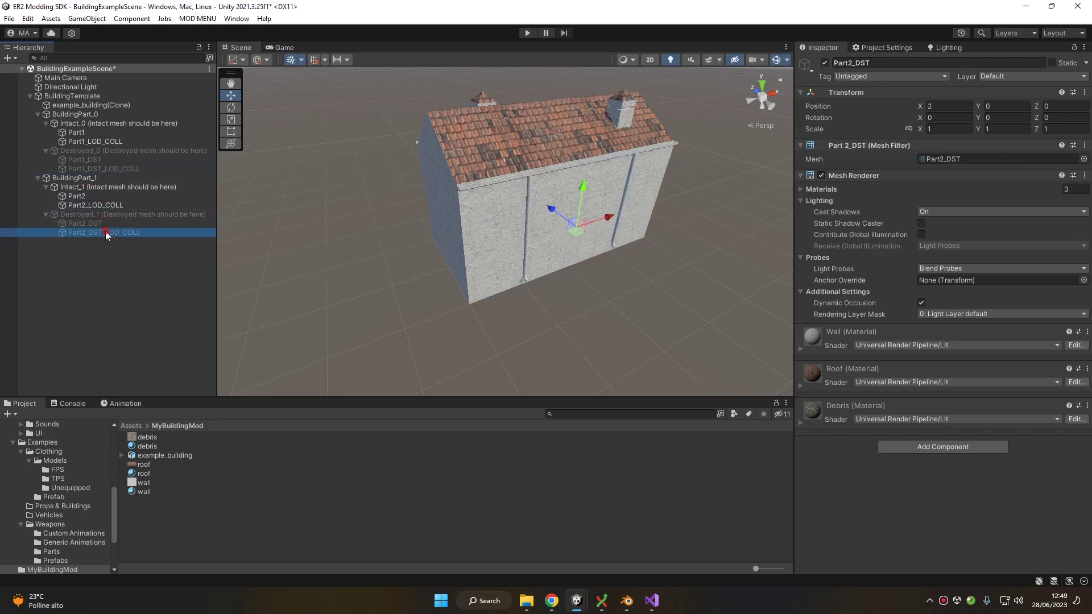
- Delete LOD 2 from BuildingTemplate's LOD Group and extend LOD 1 until culling starts at about 2%
left_click(65, 98)
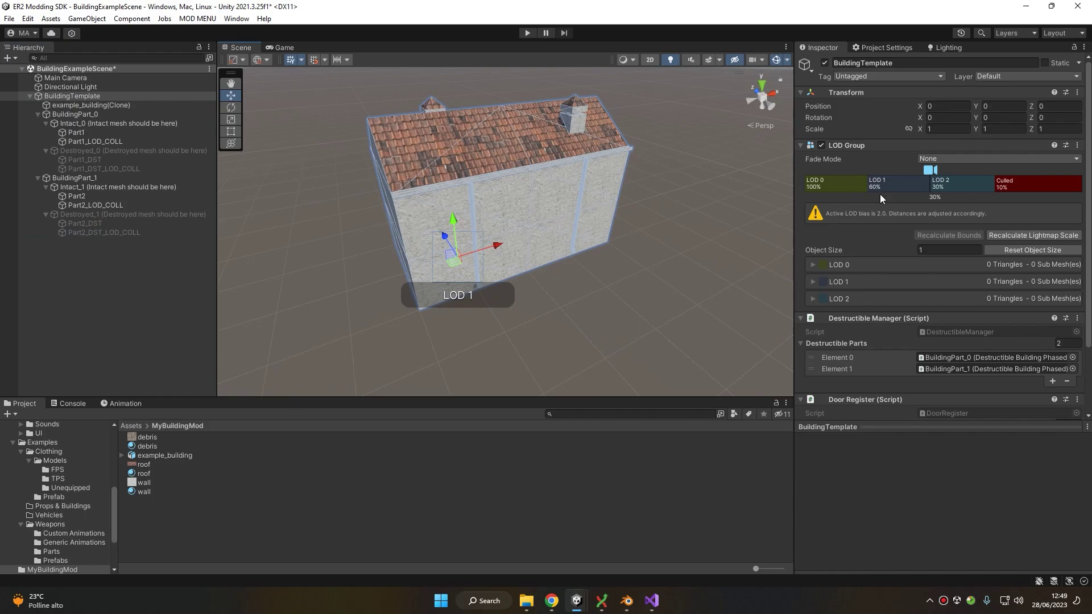
left_click(887, 183)
right_click(945, 182)
left_click(972, 201)
left_click_drag(935, 190, 1044, 204)
scroll(555, 215, "up", 10)
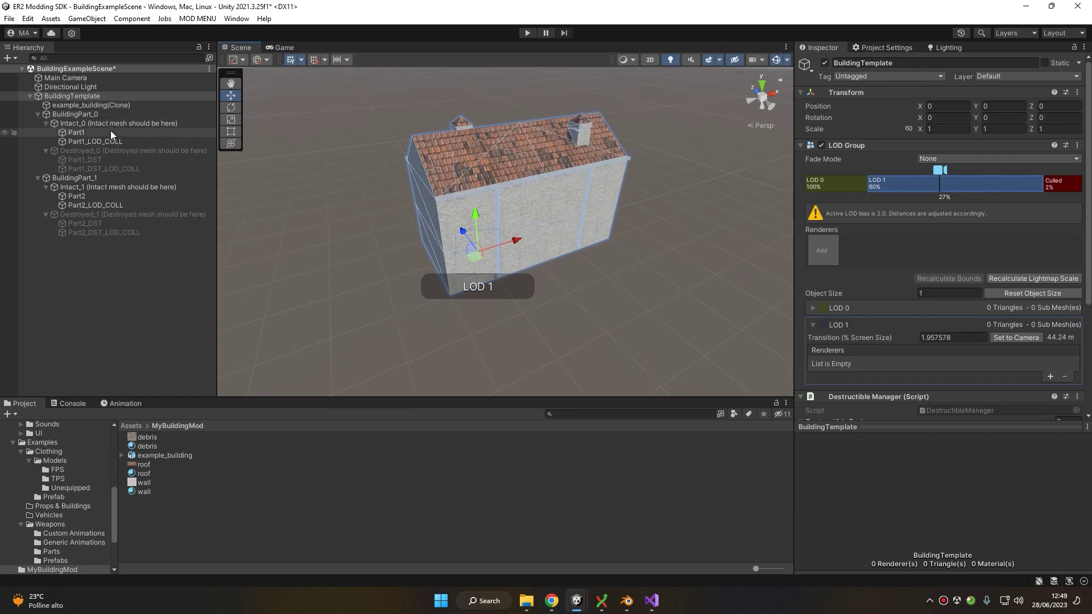
- Assign Part1, Part1_DST, Part2 and Part2_DST as LOD 0 renderers of BuildingTemplate and check each entry
left_click_drag(77, 132, 245, 48)
left_click(79, 97)
left_click_drag(75, 132, 819, 187)
left_click_drag(98, 161, 826, 185)
left_click_drag(97, 224, 852, 190)
left_click(823, 248)
left_click(857, 248)
left_click(891, 249)
left_click(925, 249)
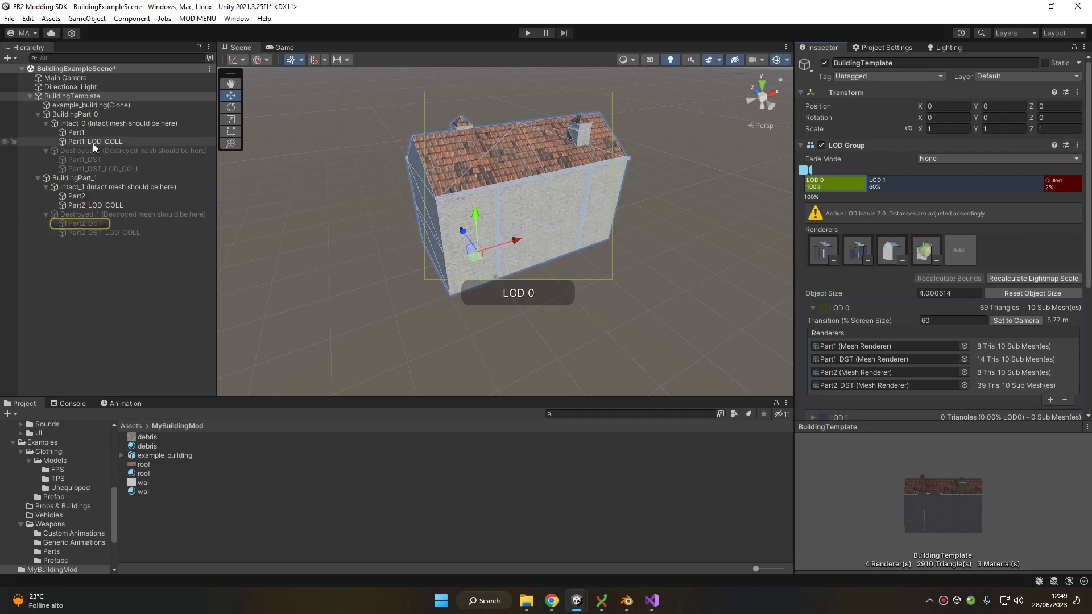
- Assign Part1_LOD_COLL, Part1_DST_LOD_COLL, Part2_LOD_COLL and Part2_DST_LOD_COLL as LOD 1 renderers and check each entry
left_click_drag(91, 143, 887, 185)
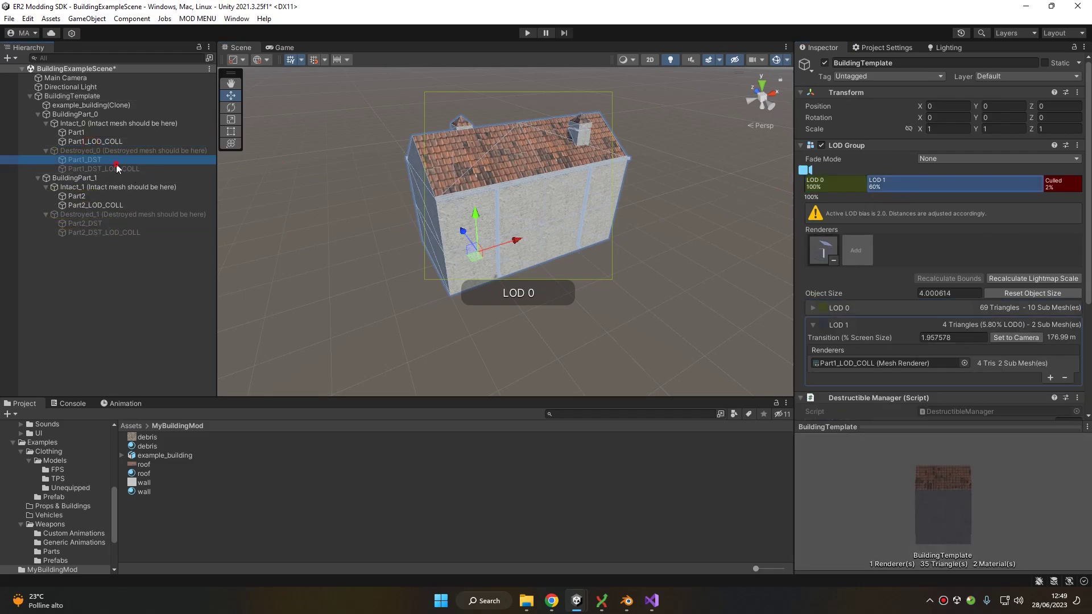
left_click_drag(117, 164, 917, 192)
left_click_drag(94, 231, 989, 189)
left_click(820, 248)
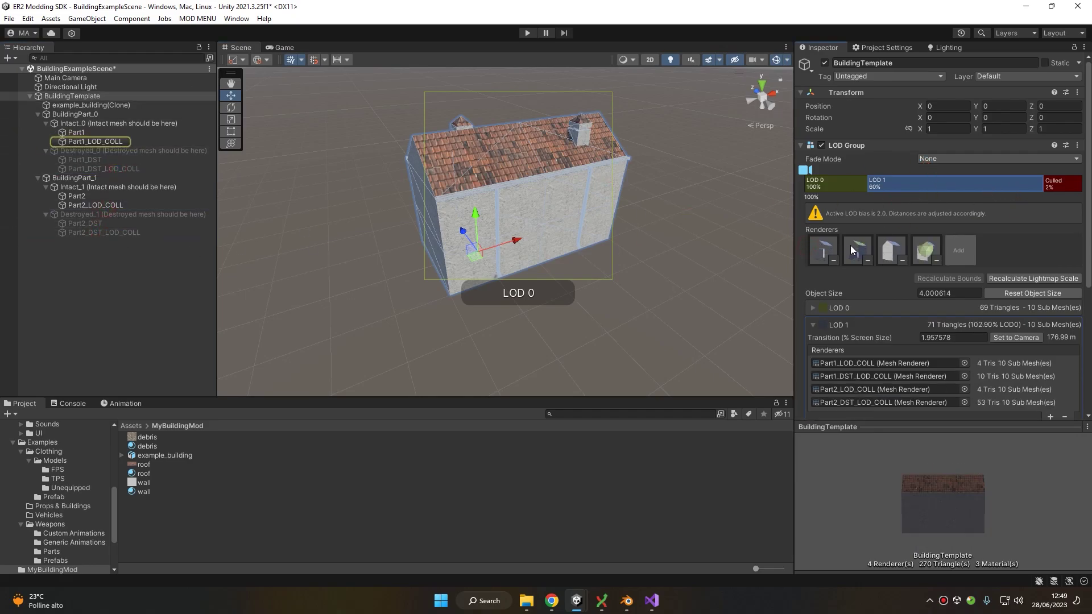
left_click(856, 246)
left_click(890, 247)
left_click(923, 246)
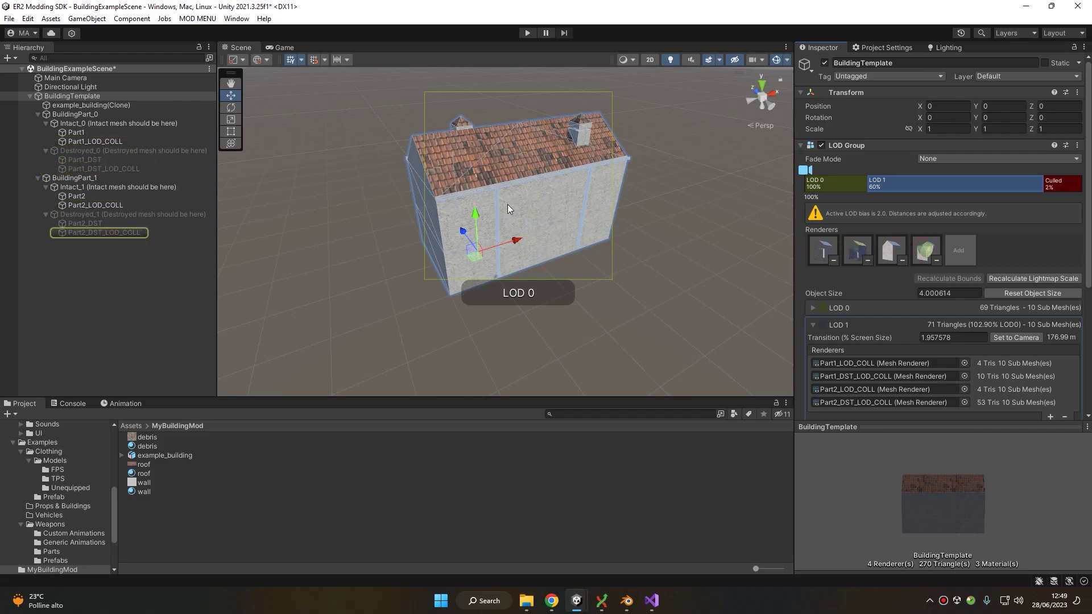
- Preview the building's LOD transitions at different camera distances and compare Part1 with Part1_LOD_COLL
left_click_drag(804, 171, 827, 200)
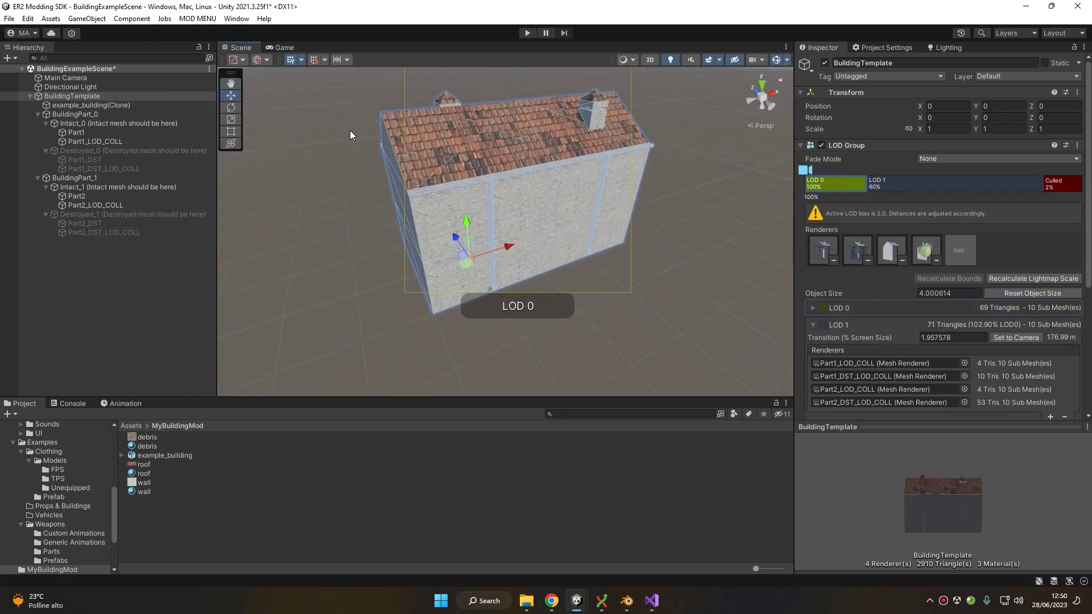
left_click(87, 141)
left_click(86, 134)
left_click(88, 141)
left_click(86, 135)
left_click(85, 139)
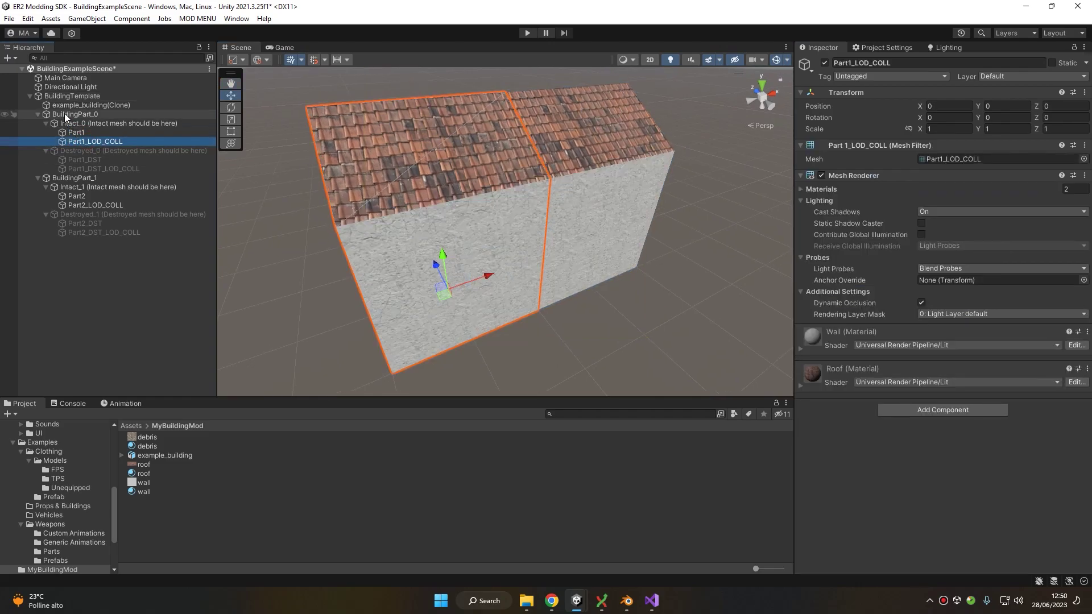
left_click(76, 96)
left_click_drag(882, 195, 931, 223)
left_click(130, 295)
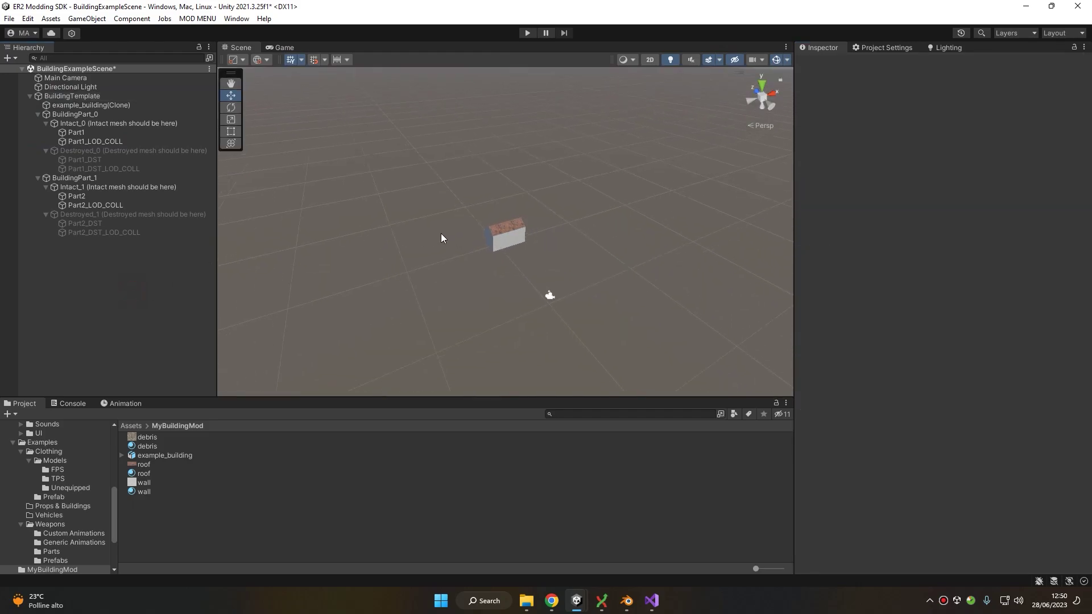
scroll(467, 239, "up", 2)
scroll(475, 254, "up", 3)
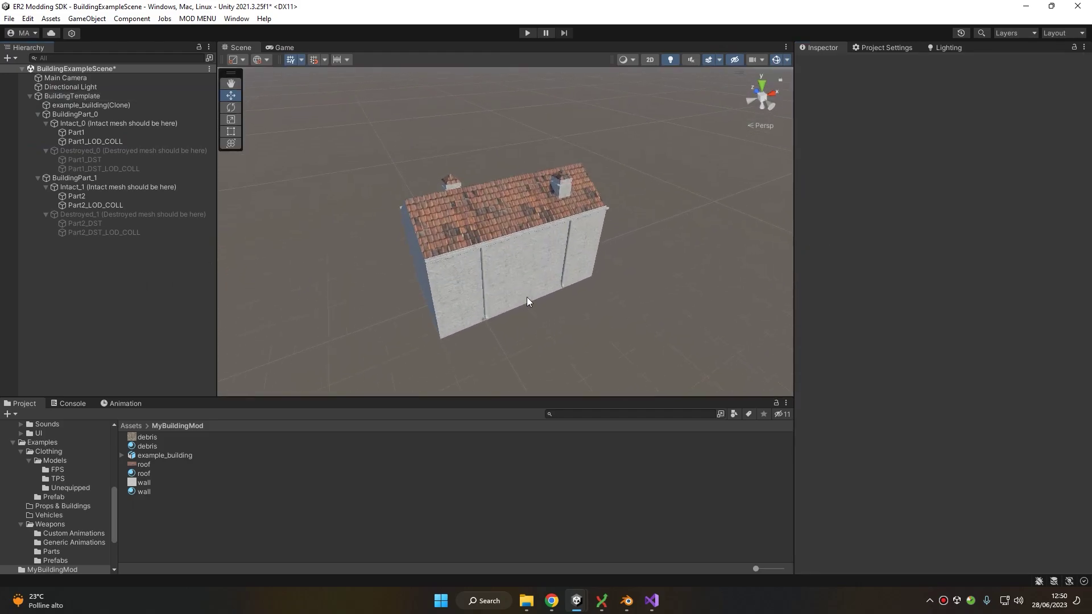
- Inspect Part1's mesh detail up close, switching the Selection Wire display off and on again
left_click(95, 132)
scroll(420, 267, "up", 6)
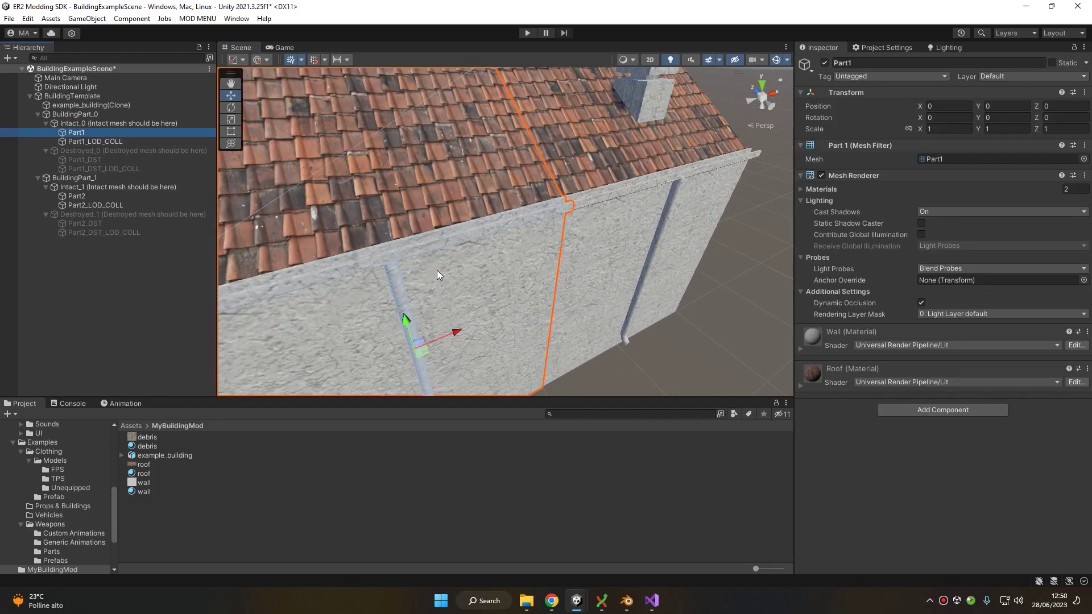
left_click(786, 60)
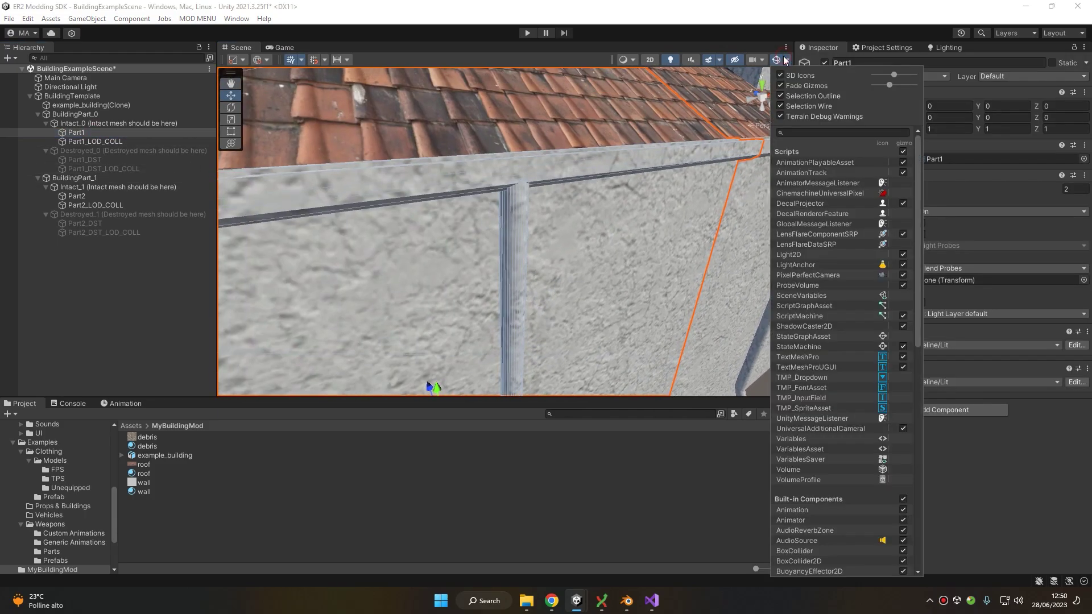
left_click(784, 108)
left_click(784, 108)
scroll(480, 183, "up", 4)
scroll(489, 171, "down", 4)
middle_click_drag(530, 196, 544, 234)
left_click_drag(544, 234, 509, 210, "alt")
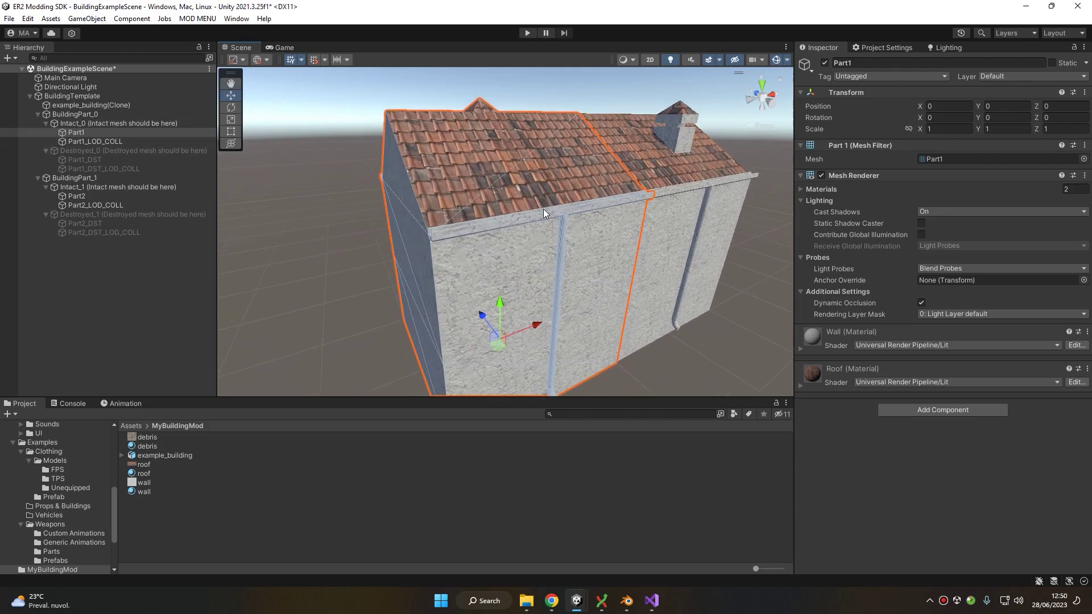
- Add collisions to damageable part on Part1_LOD_COLL, Part1_DST_LOD_COLL, Part2_LOD_COLL and Part2_DST_LOD_COLL together
left_click(83, 141)
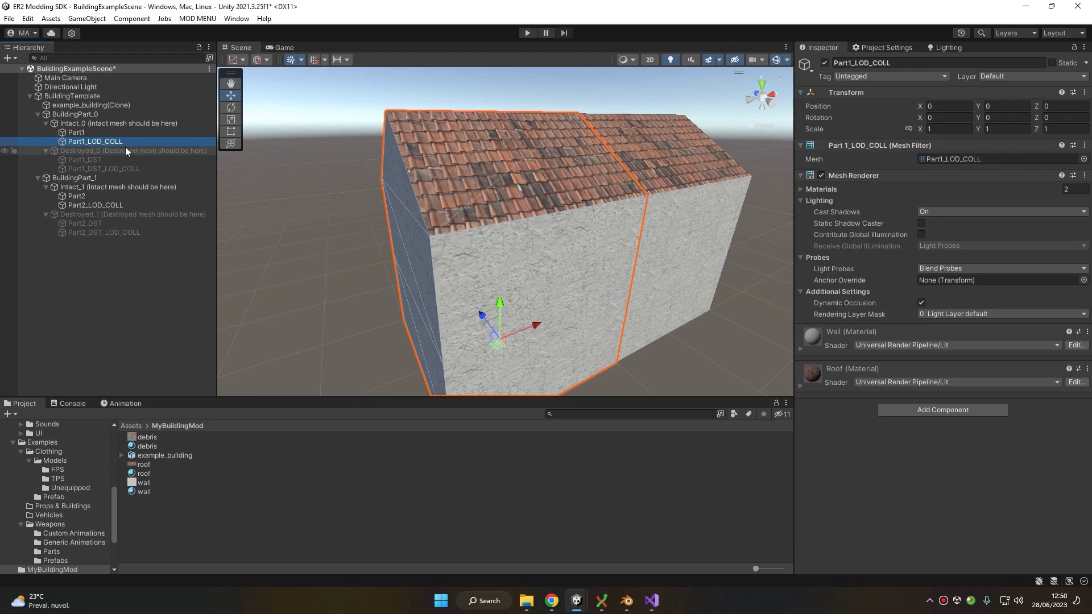
left_click(152, 175)
left_click(111, 205)
left_click(127, 236)
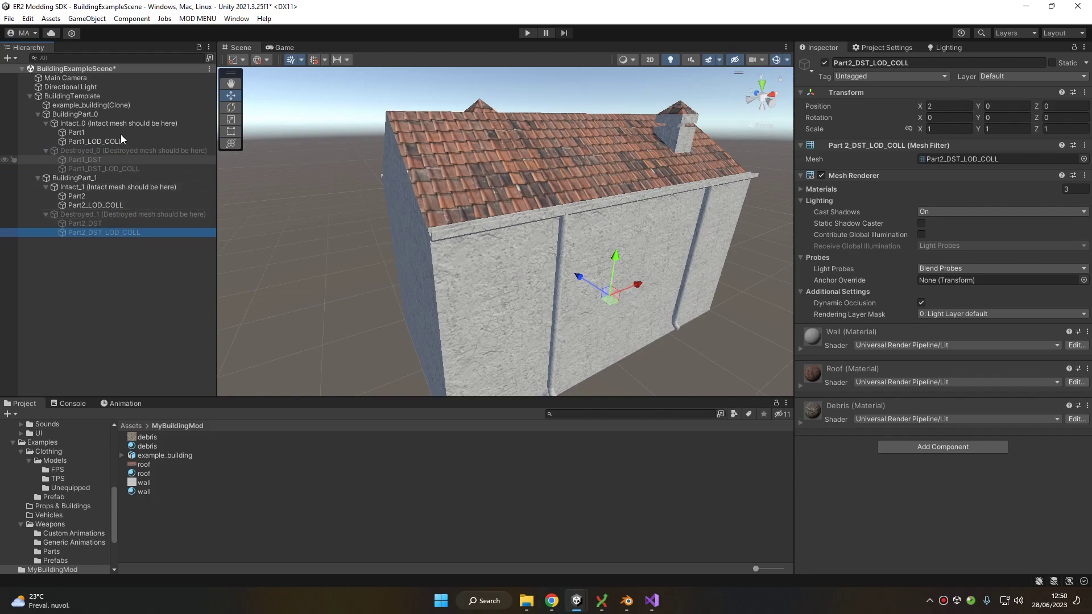
left_click(117, 141)
left_click(118, 169, "ctrl")
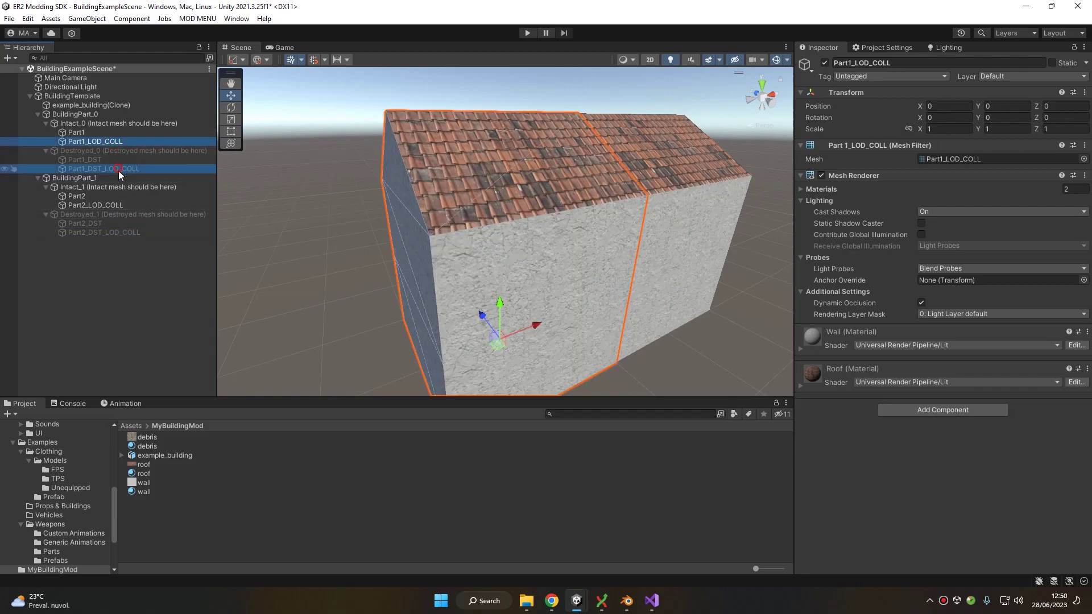
left_click(120, 205, "ctrl")
left_click(122, 232, "ctrl")
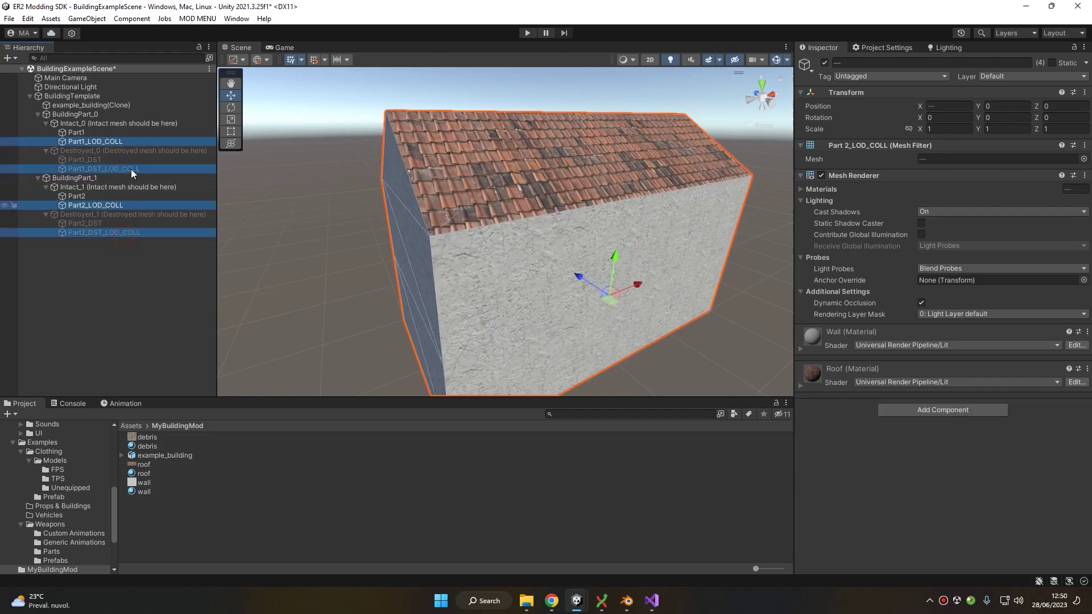
right_click(118, 143)
mouse_move(196, 287)
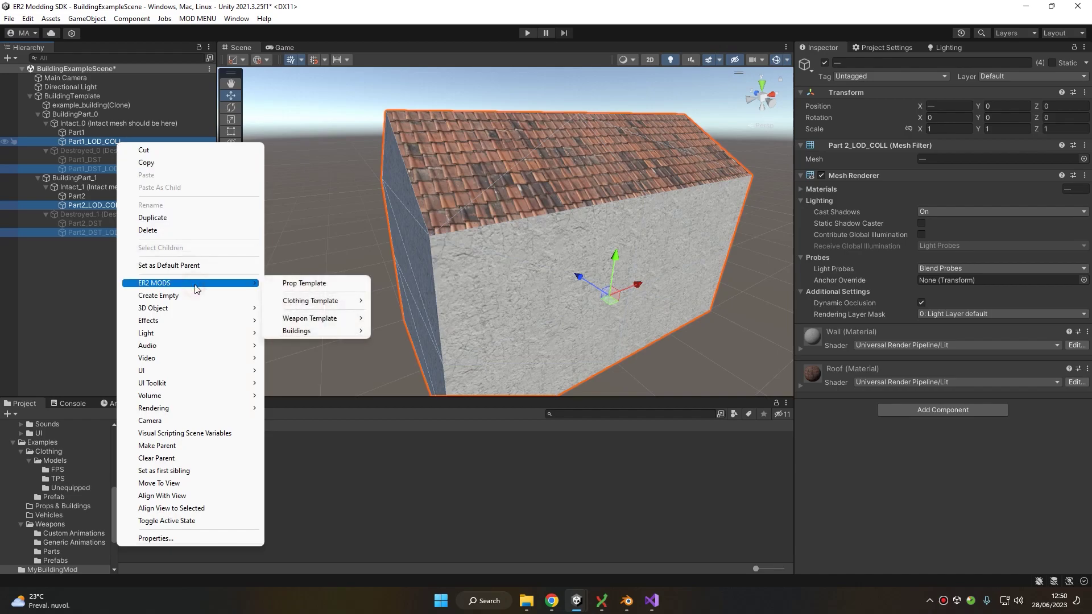
mouse_move(294, 329)
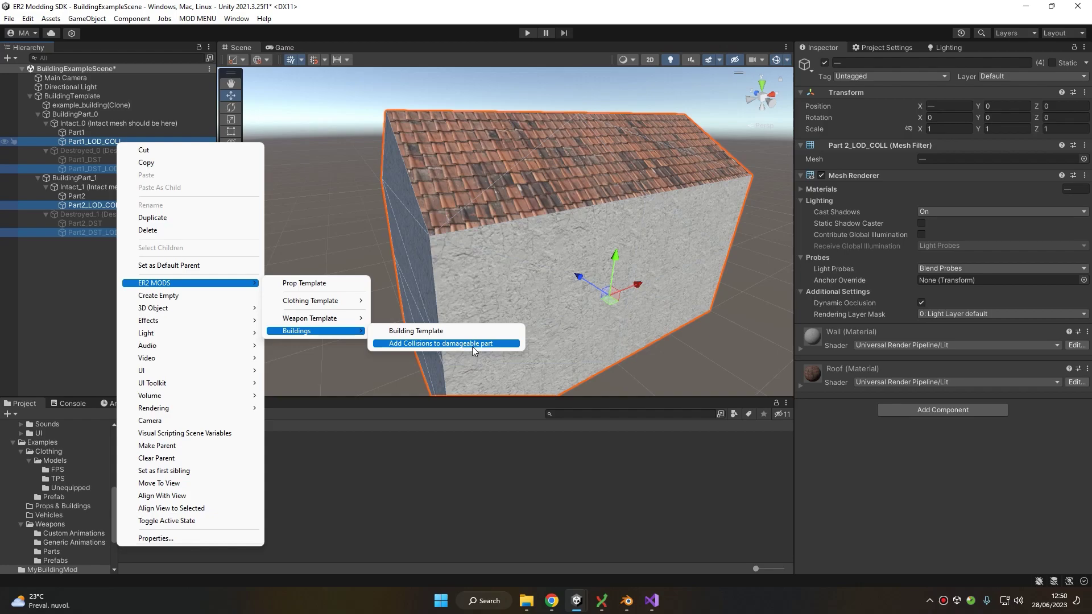
left_click(492, 344)
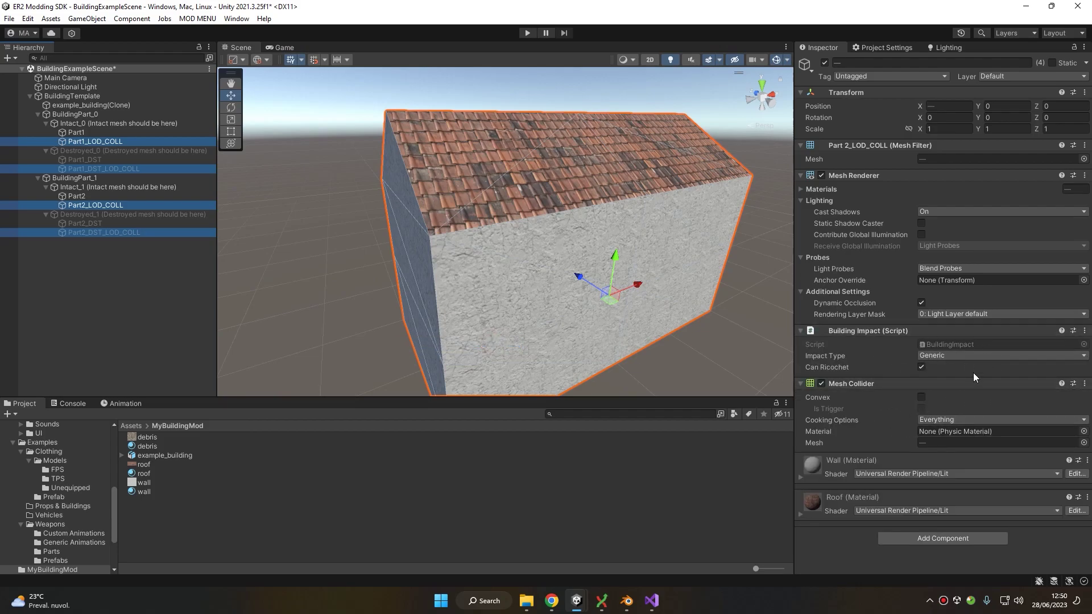
- Set the Building Impact type of the four selected LOD_COLL objects to Cement
left_click(943, 356)
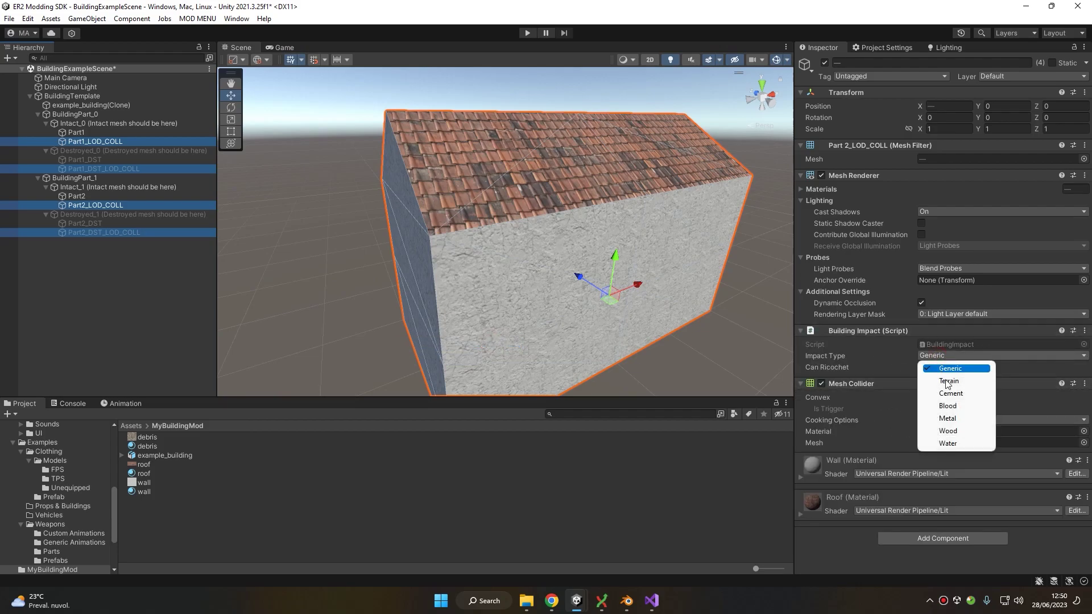
left_click(965, 394)
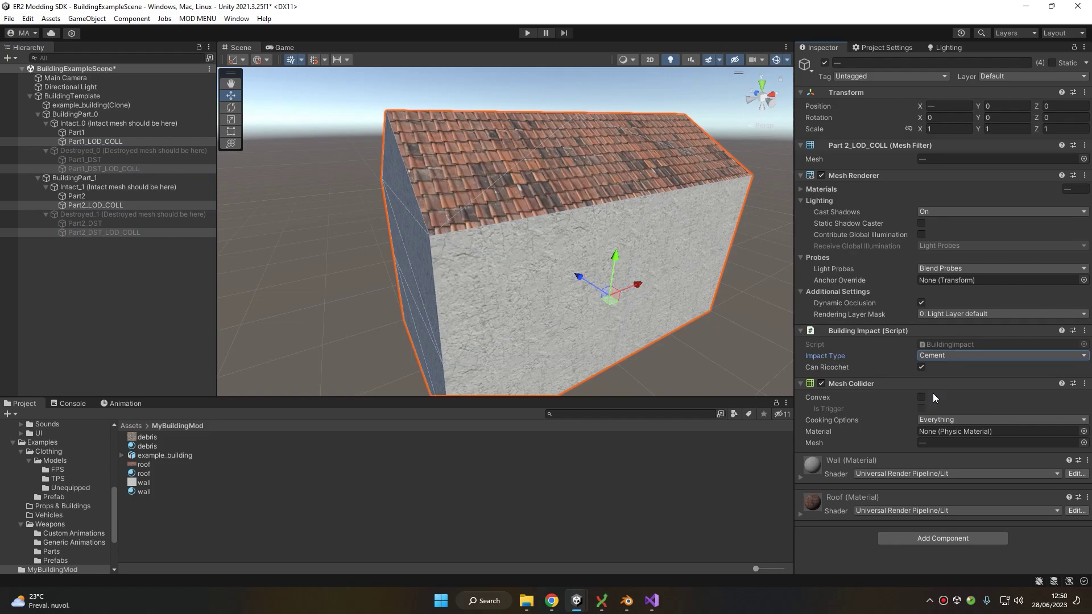
scroll(656, 246, "down", 3)
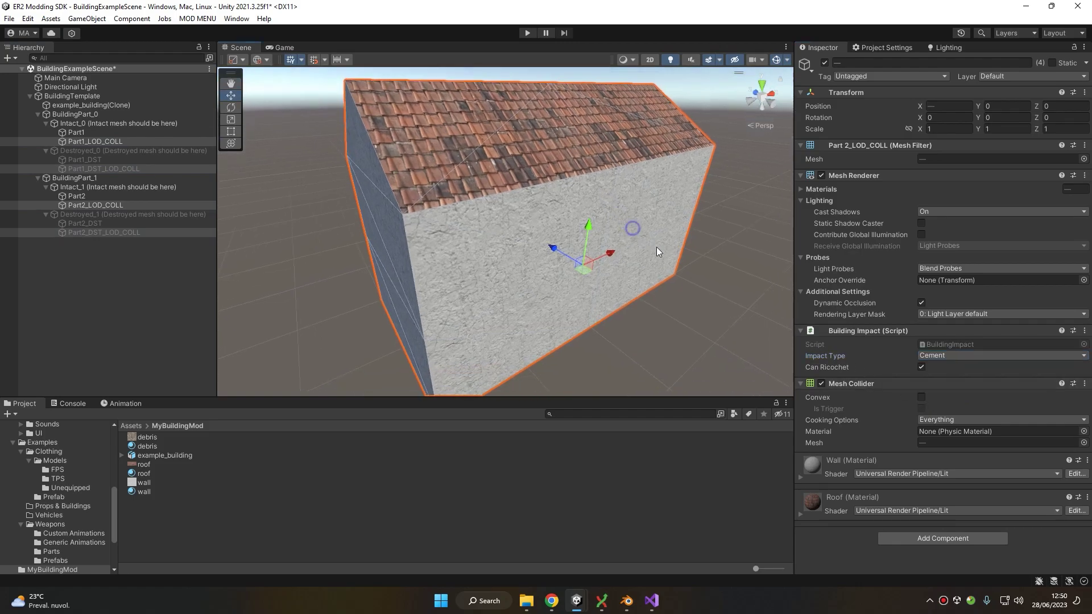
- Examine Part1_LOD_COLL's collision mesh by temporarily disabling the object and its Mesh Renderer, restoring both
left_click(97, 134)
left_click(96, 142)
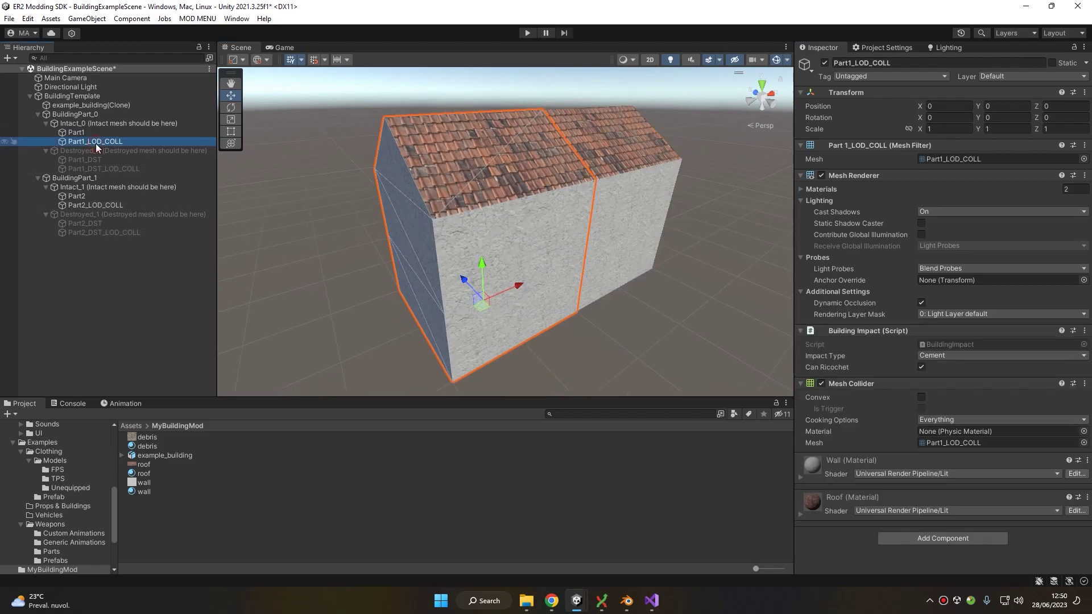
left_click(825, 63)
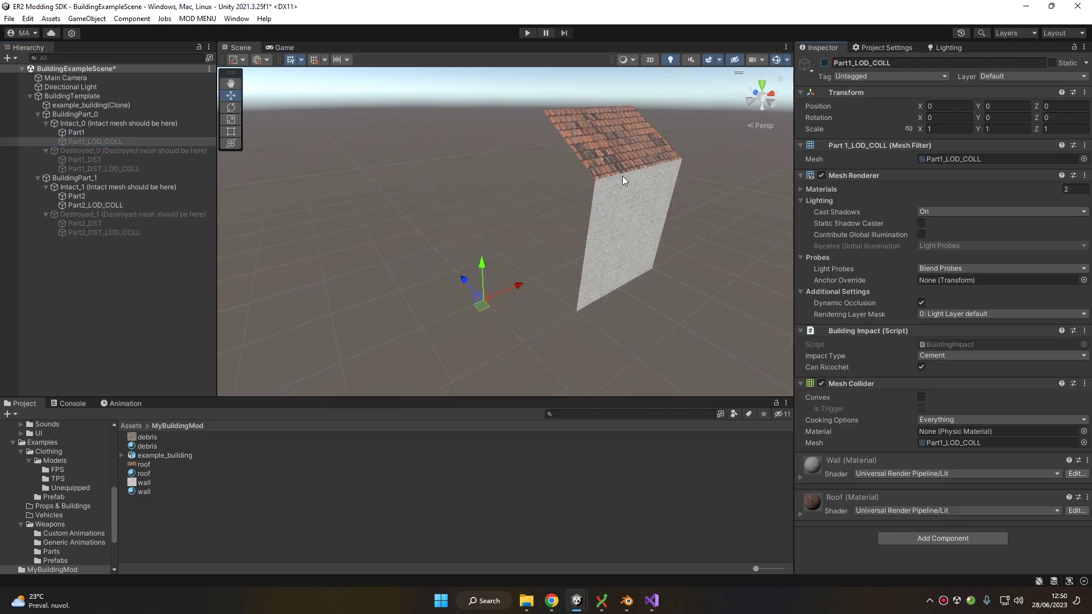
left_click(825, 63)
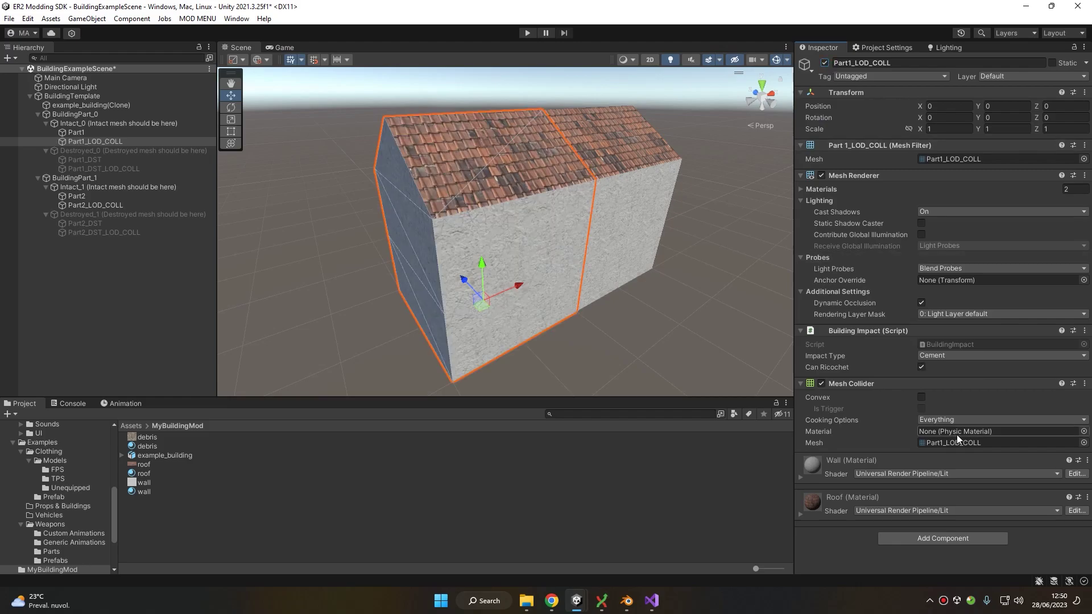
left_click(821, 175)
middle_click_drag(535, 191, 558, 185)
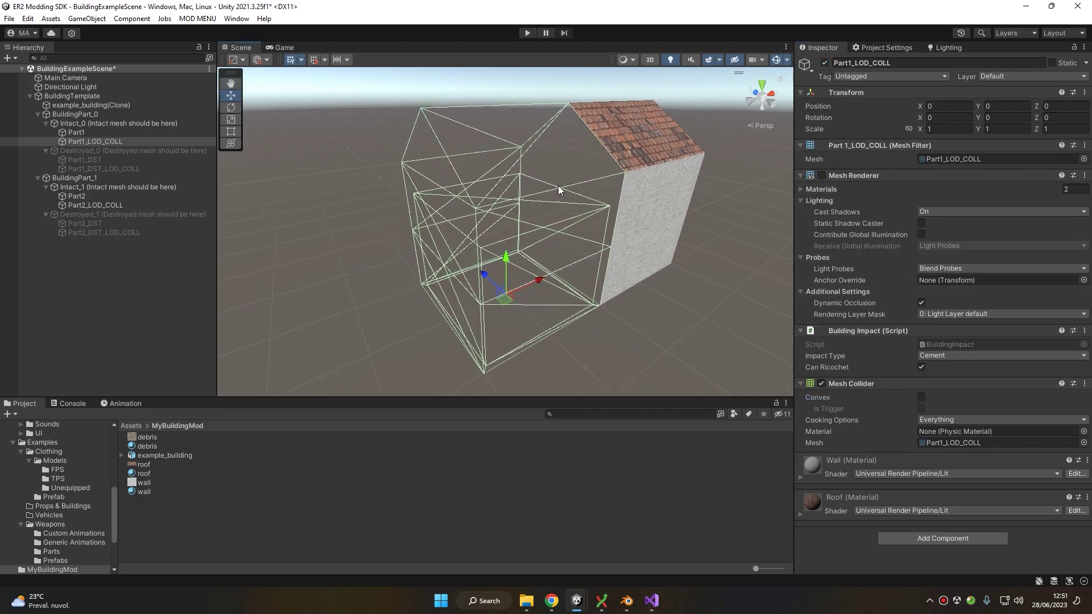
middle_click_drag(437, 215, 487, 197)
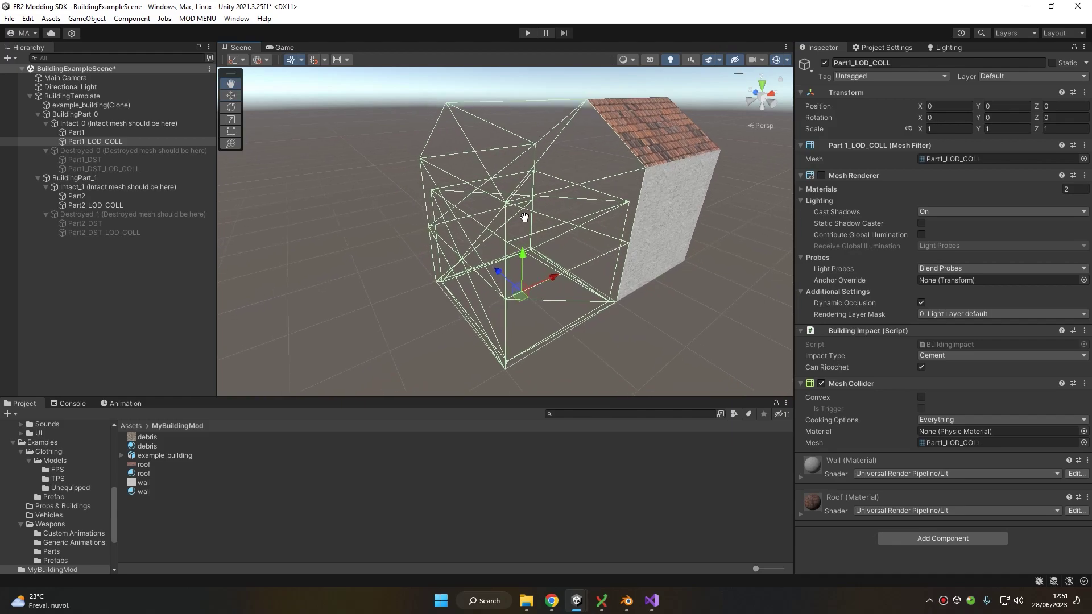
left_click_drag(530, 181, 701, 236, "alt")
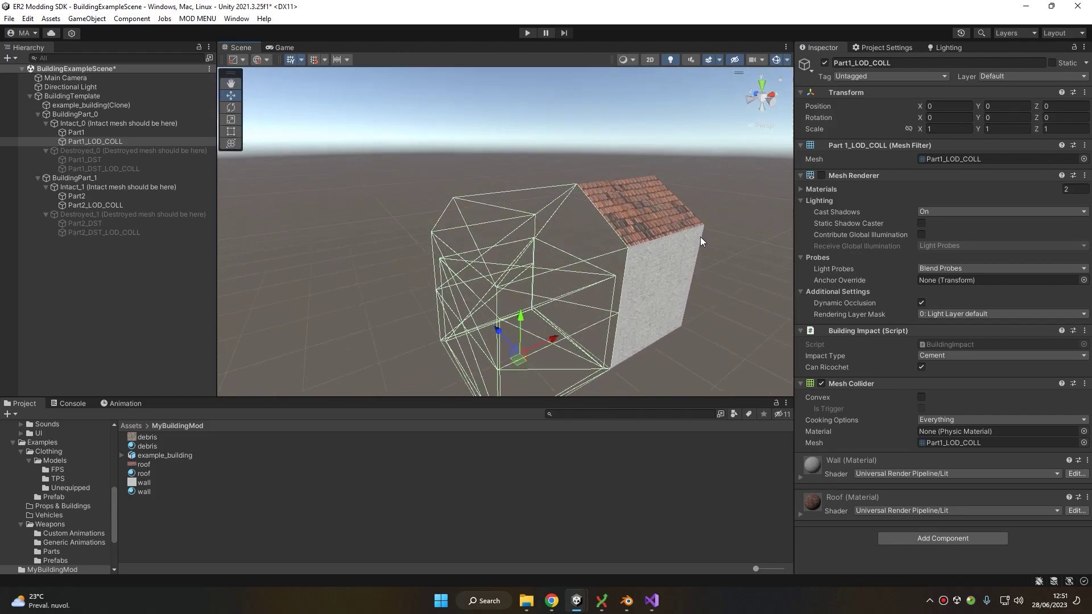
left_click(821, 175)
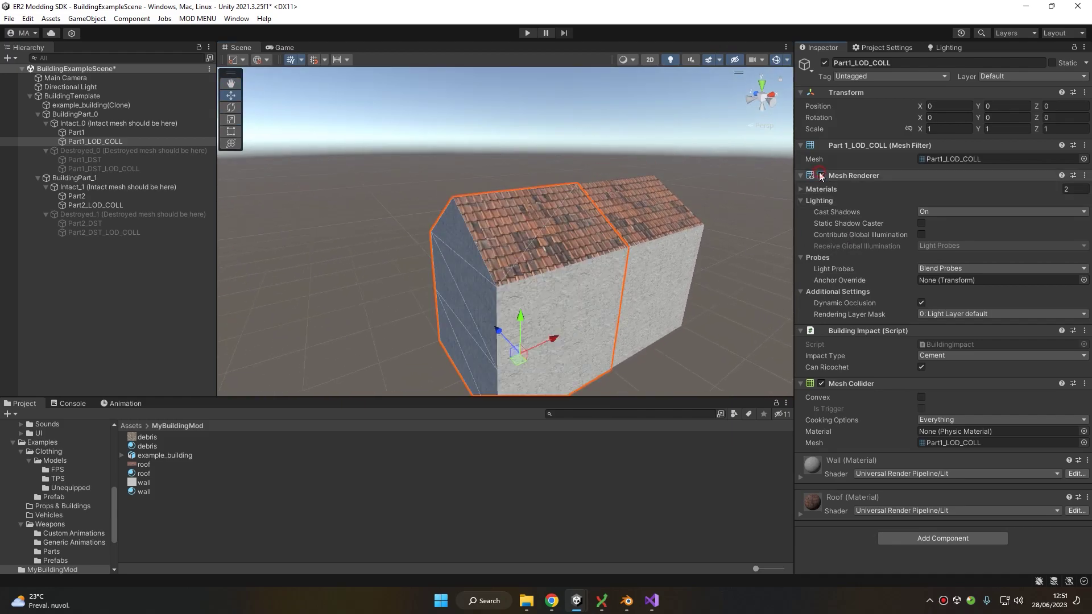
- Disable Intact_0 and enable Destroyed_0 to view the first part in its destroyed phase
left_click(70, 124)
left_click(825, 63)
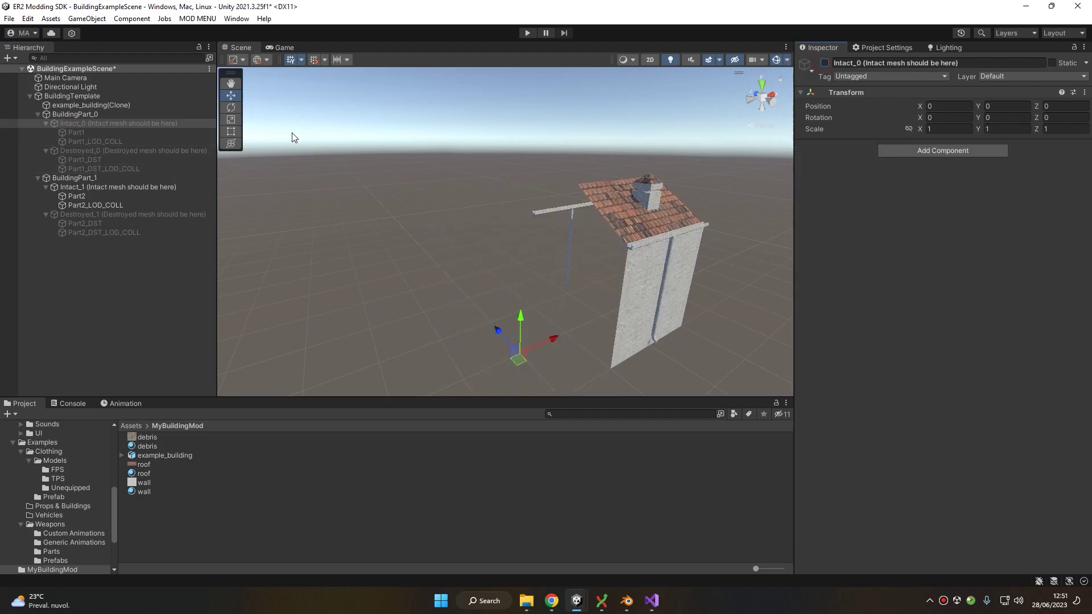
left_click(91, 151)
left_click(825, 62)
left_click_drag(686, 118, 677, 128, "alt")
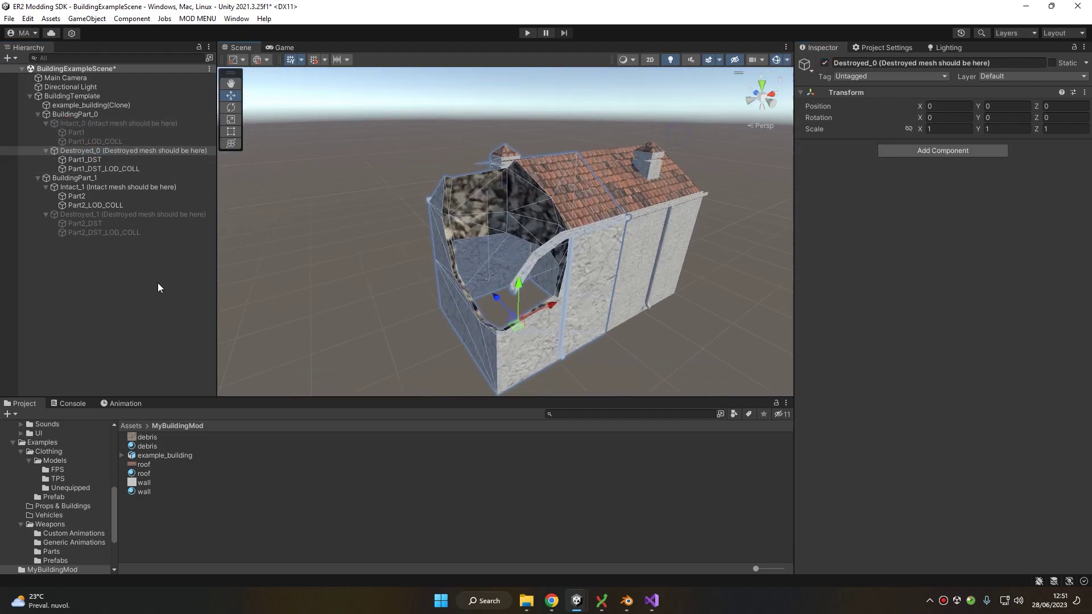
left_click(153, 285)
scroll(514, 209, "down", 4)
scroll(516, 213, "down", 3)
scroll(554, 246, "up", 8)
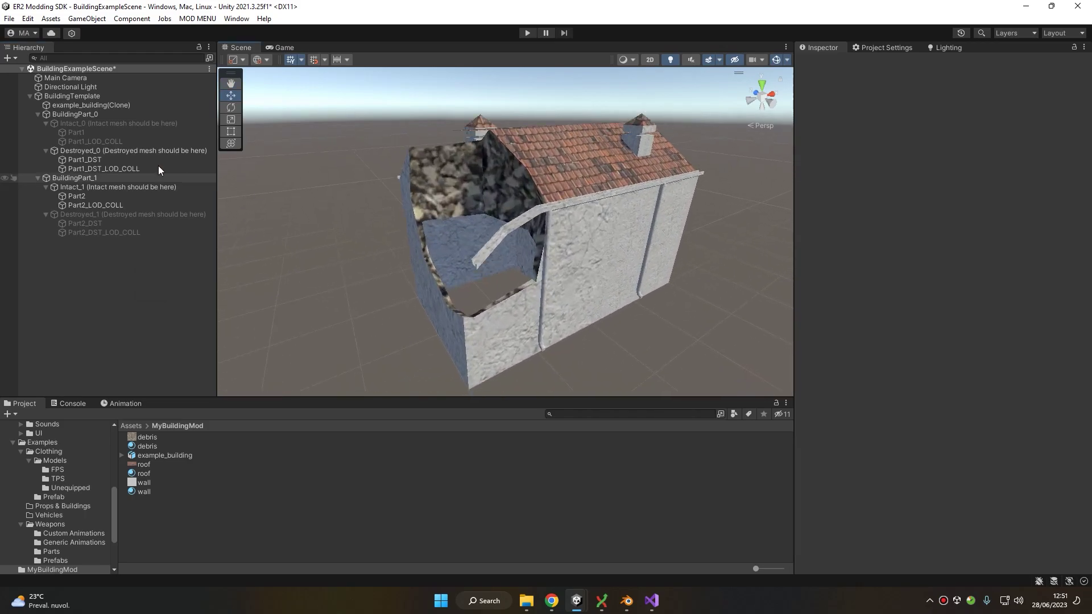
- Examine Part1_DST_LOD_COLL's collision mesh by temporarily disabling its Mesh Renderer, and compare the object with Part1_DST
left_click(123, 160)
left_click(123, 169)
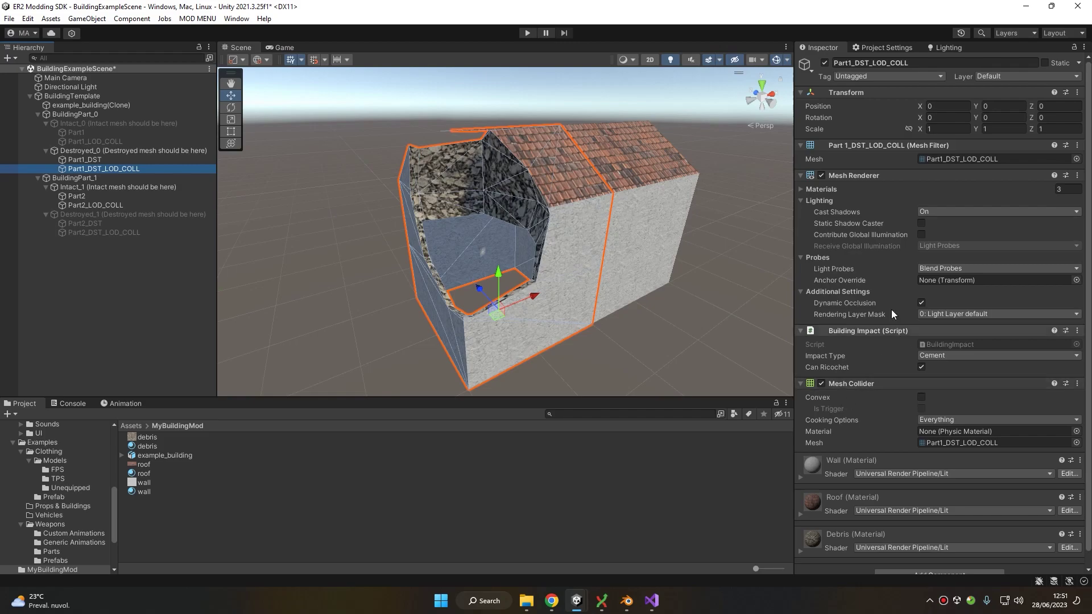
left_click(822, 174)
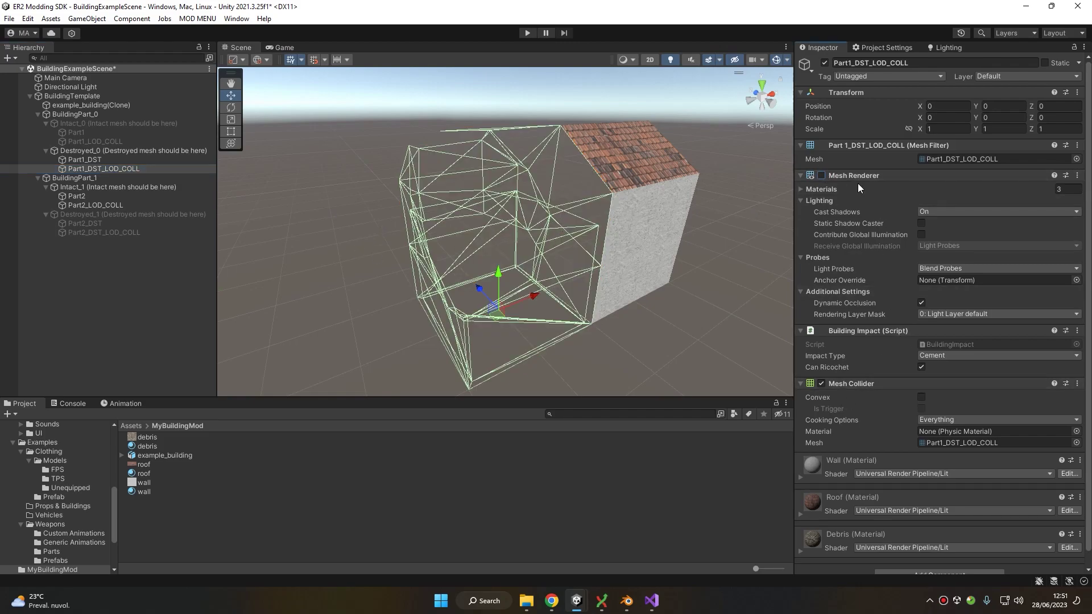
left_click(821, 175)
left_click(85, 159)
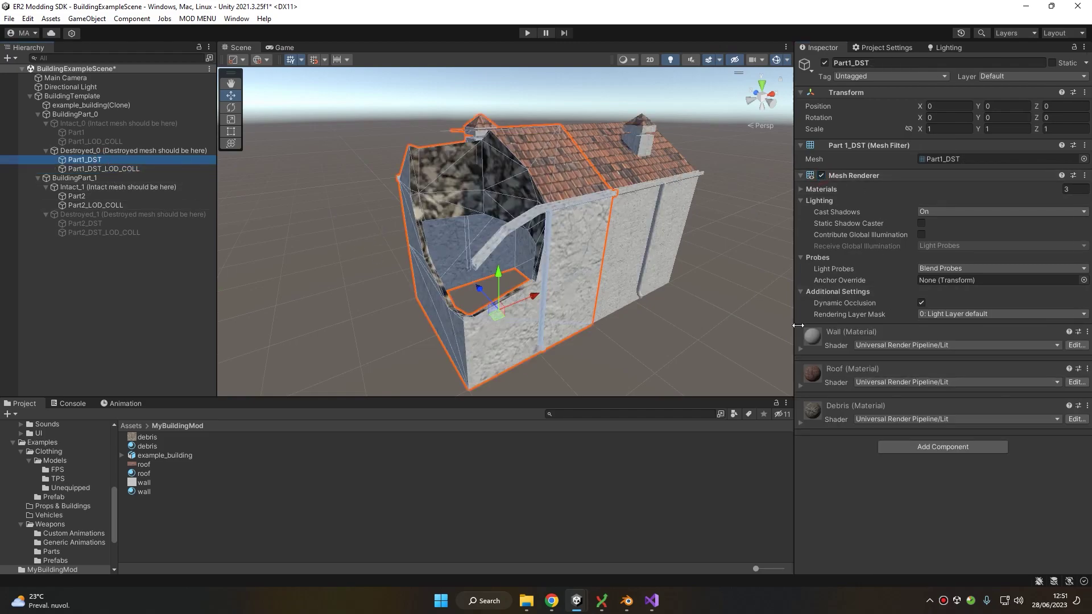
left_click(104, 170)
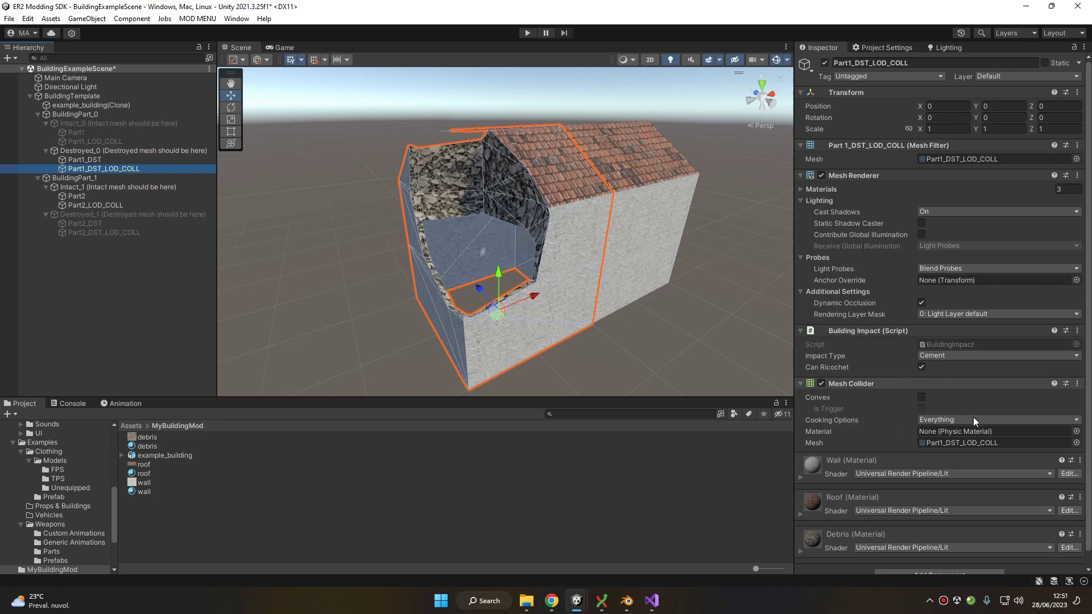
left_click(109, 277)
left_click(85, 160)
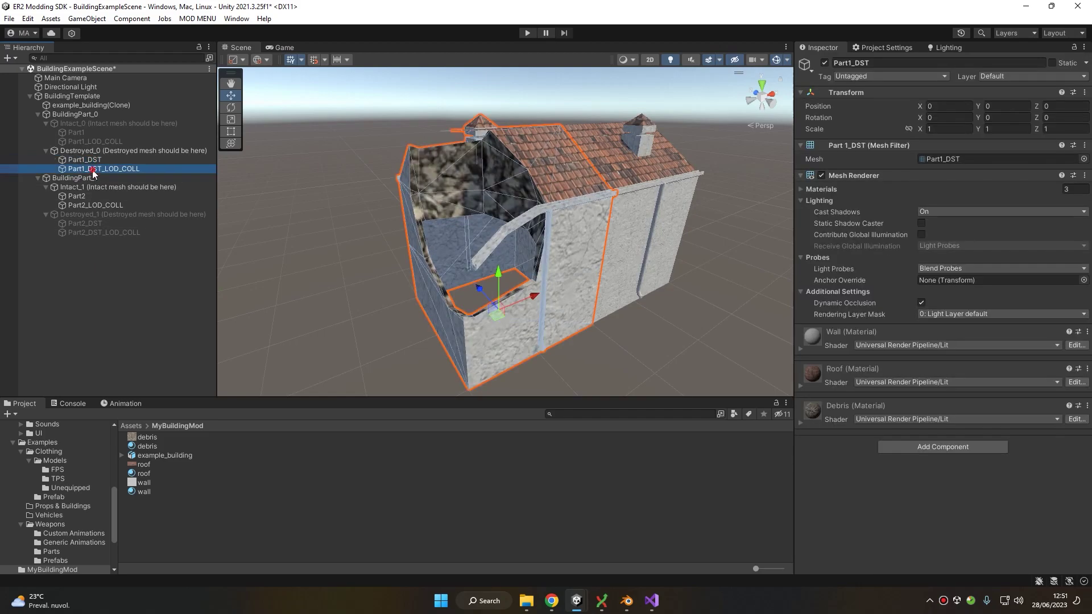
left_click(94, 169)
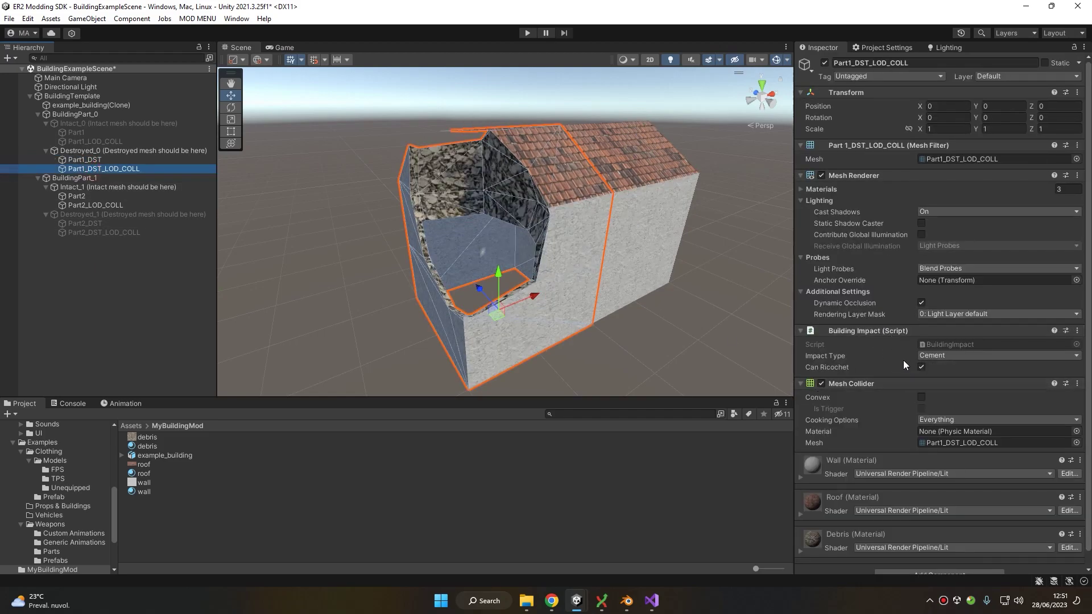
- Review Destroyed_0, the status phases of BuildingPart_0 and the BuildingTemplate root
left_click(133, 151)
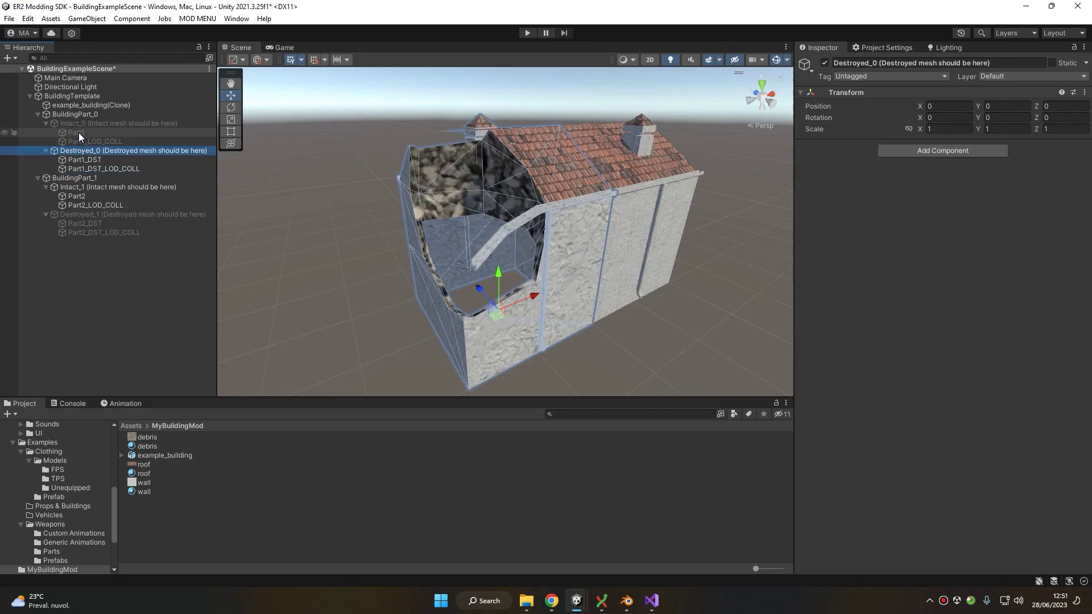
left_click(69, 115)
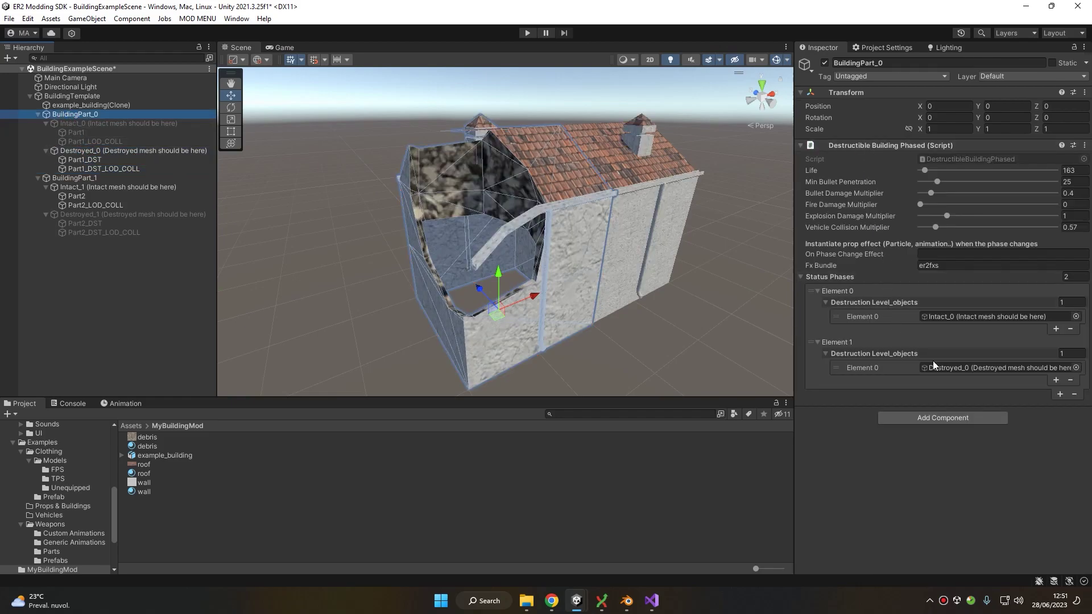
left_click(77, 96)
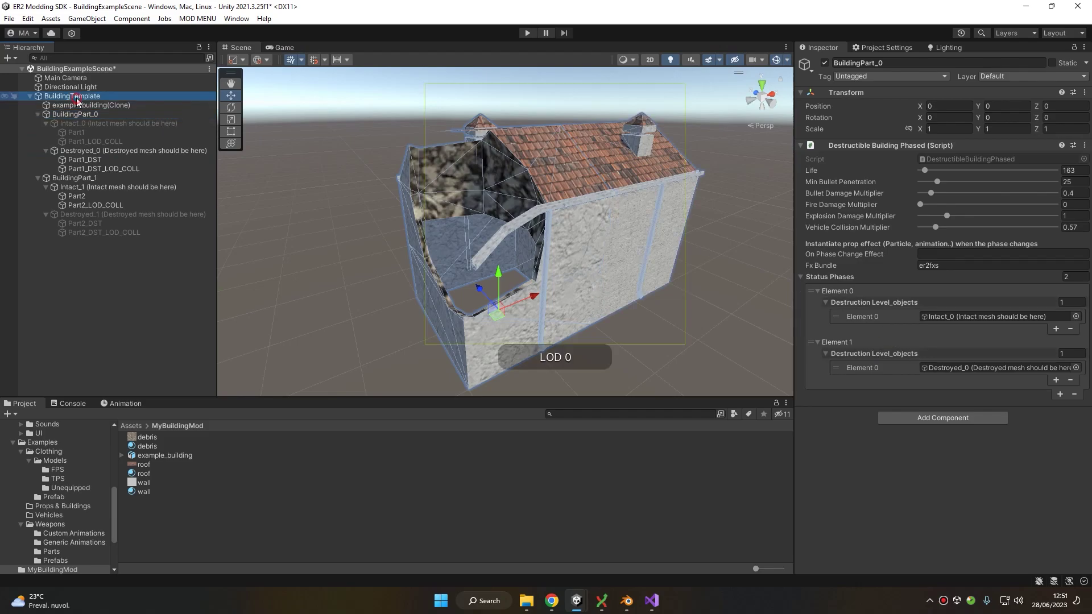
- Disable Destroyed_0 and enable Intact_0 to return the first part to its intact phase
left_click(108, 150)
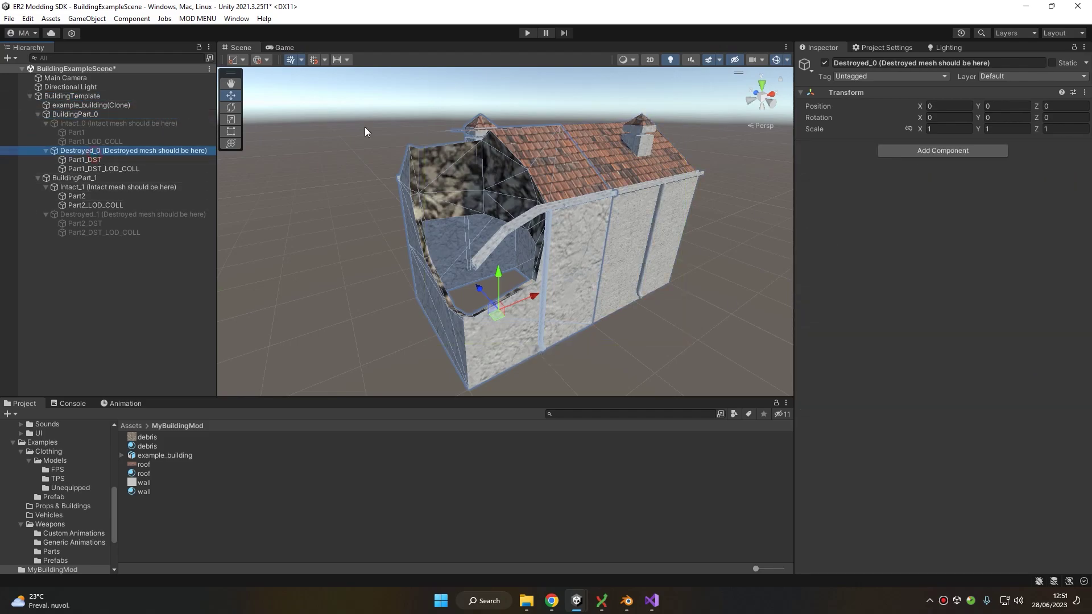
left_click(824, 63)
left_click(117, 123)
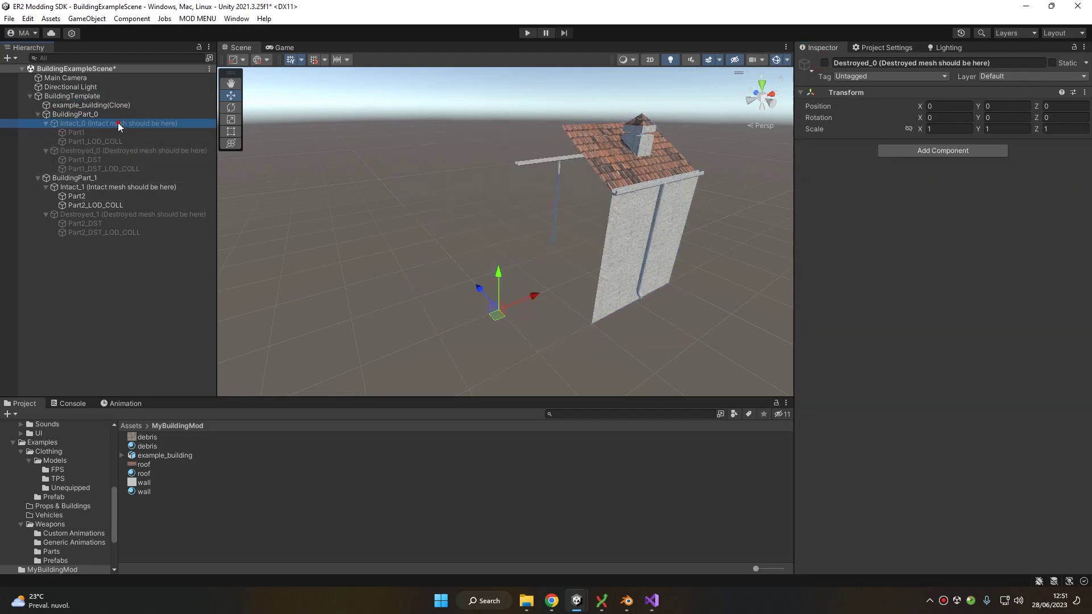
left_click(825, 63)
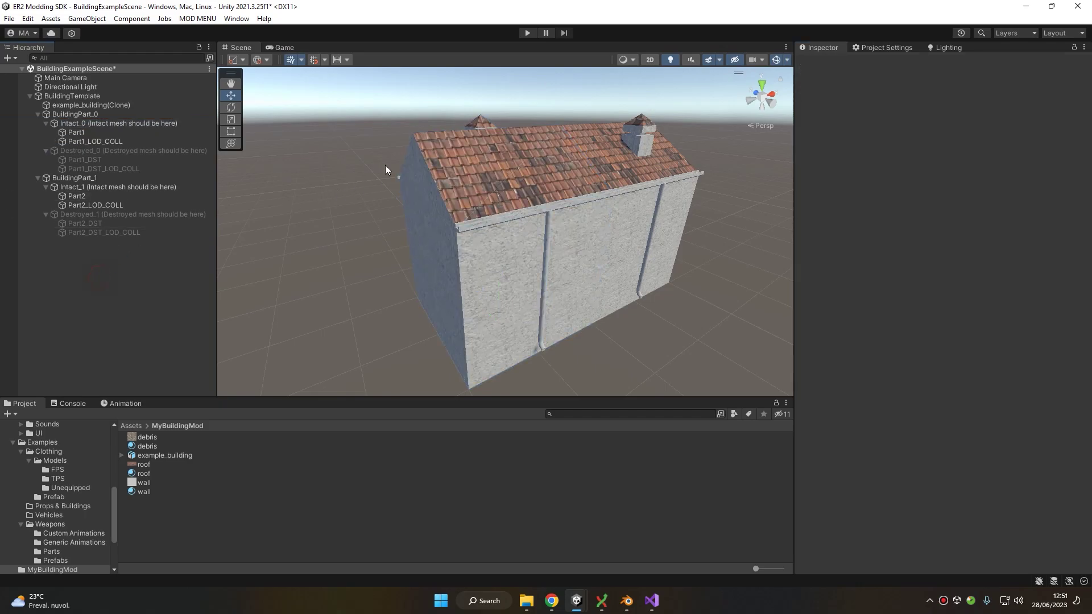
- Check the intact and destroyed objects of both building parts in the hierarchy
left_click(145, 123)
left_click(73, 186)
left_click(77, 151)
left_click(80, 215)
left_click(101, 275)
- Create a folder named Prefabs inside MyBuildingMod
right_click(154, 516)
mouse_move(194, 211)
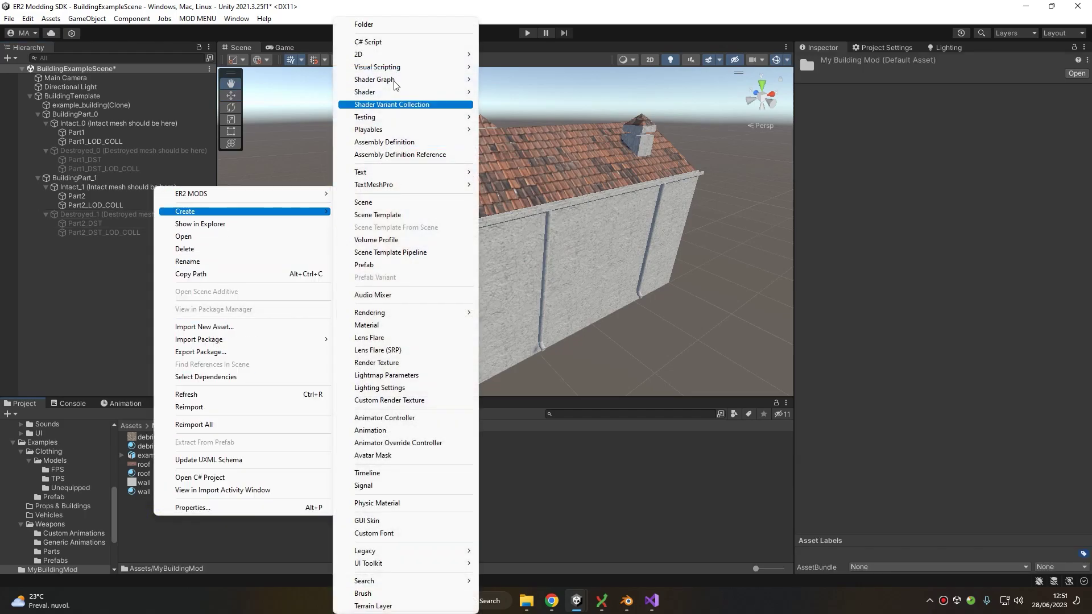
left_click(360, 32)
type("P")
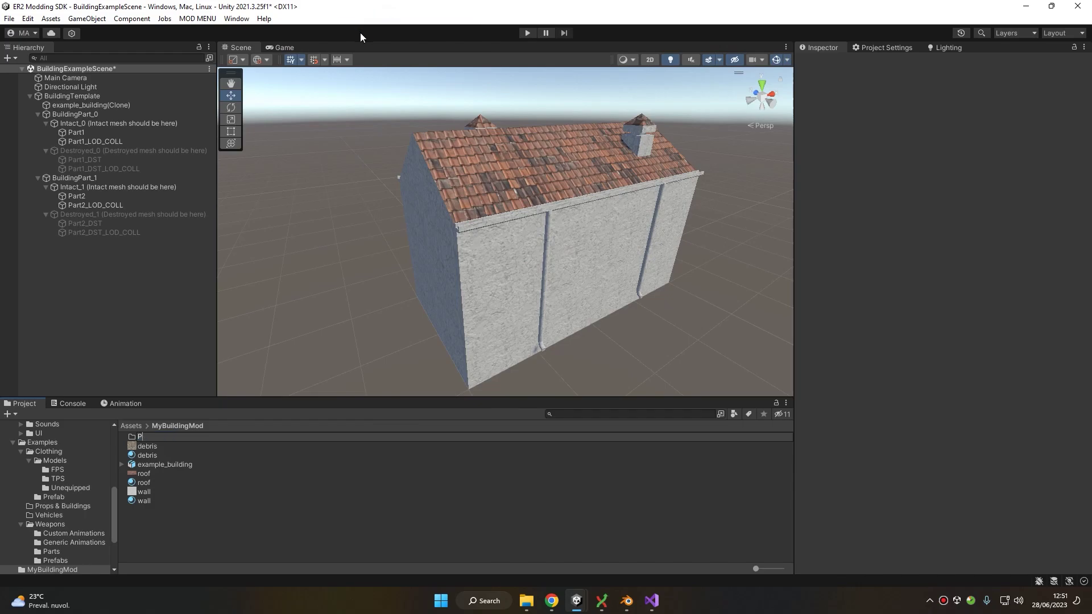
type("refabs")
key("Return")
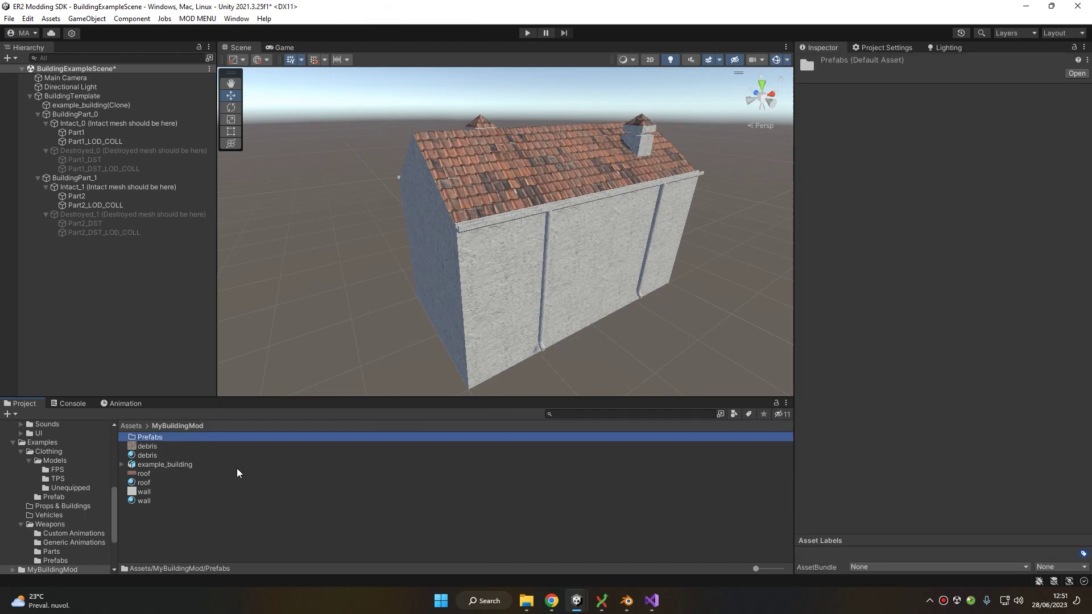
- Save the BuildingTemplate object from the scene as a prefab in the Prefabs folder
double_click(152, 437)
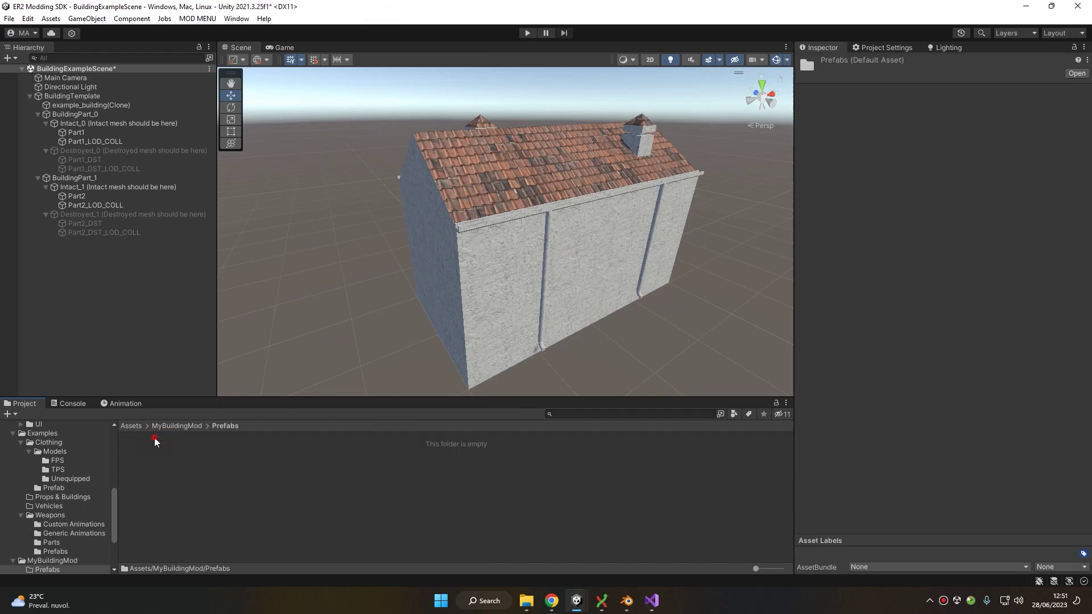
left_click(73, 98)
left_click_drag(67, 100, 207, 459)
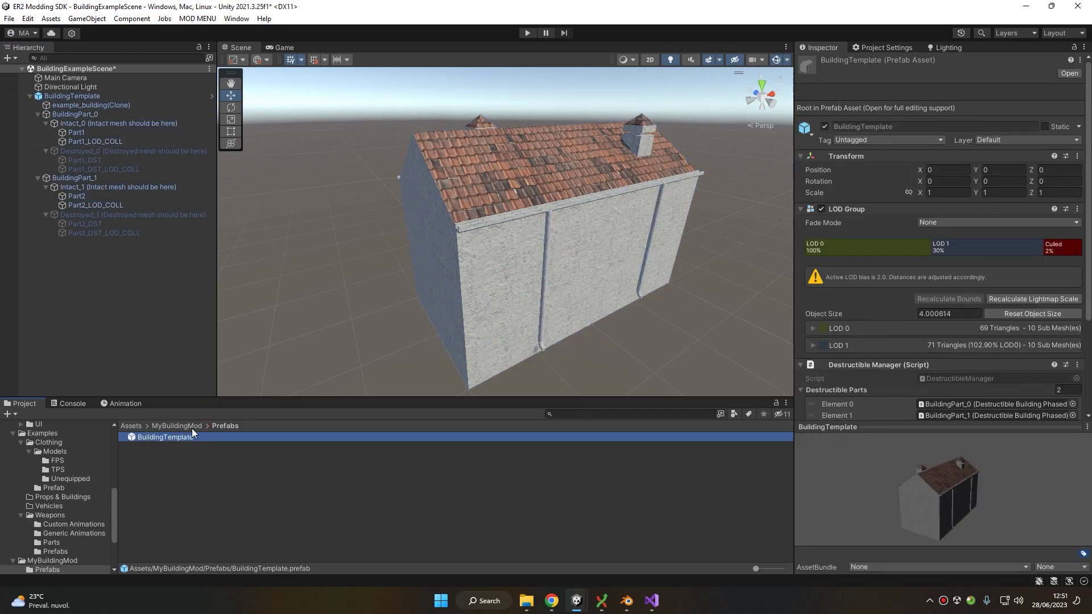
- Assign the BuildingTemplate prefab to a new AssetBundle named mybuildingmod
left_click_drag(832, 478, 901, 562)
left_click(897, 569)
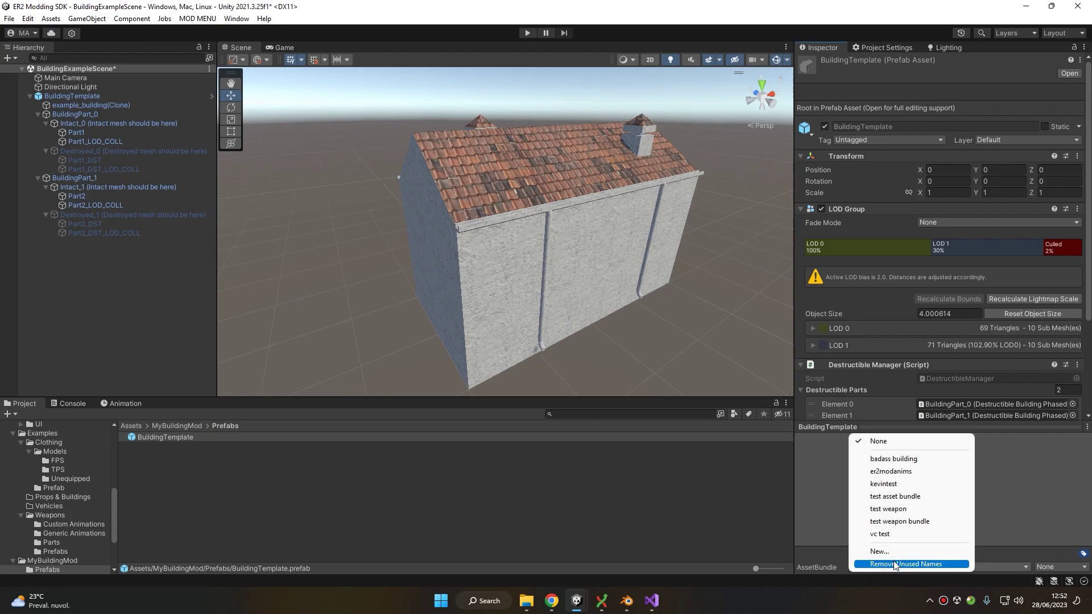
left_click(890, 555)
type("MyBuildingMod")
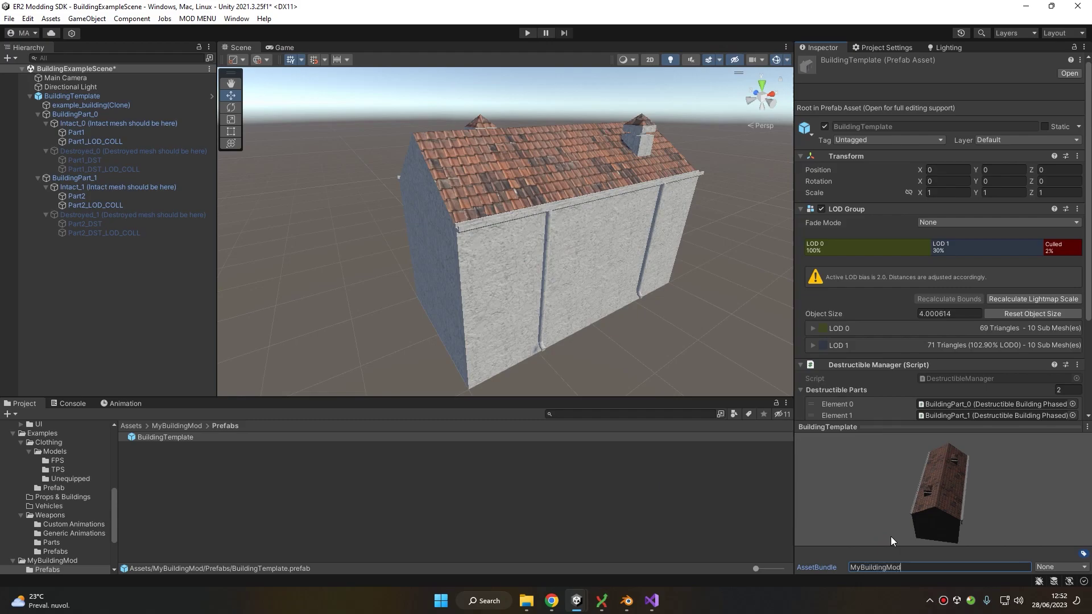
key("Return")
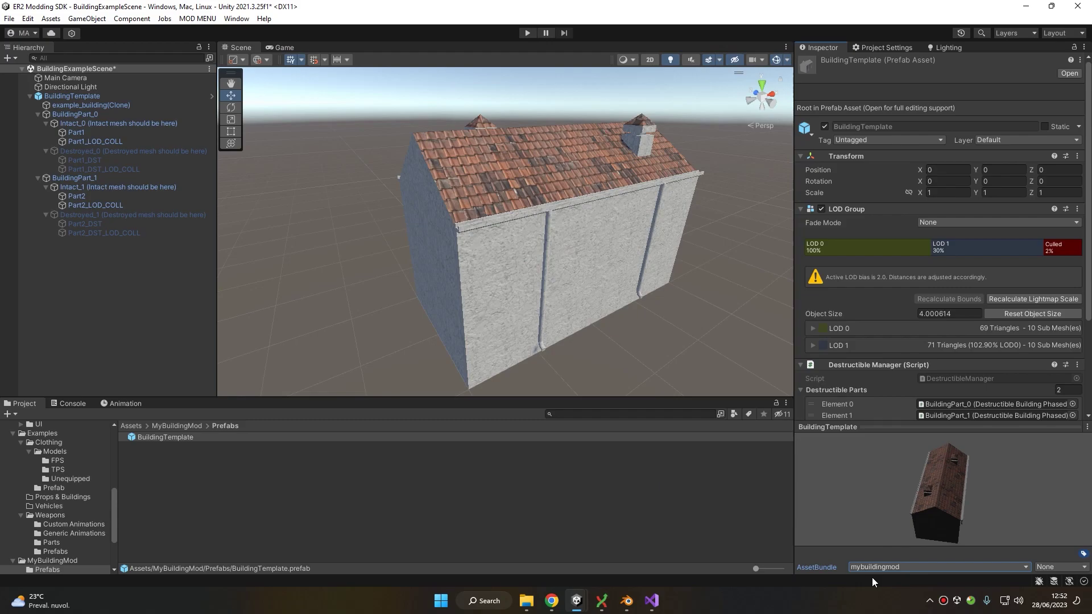
- Save the scene, then save it under the name MyBuildingSetUp in the MyBuildingMod folder
left_click(557, 518)
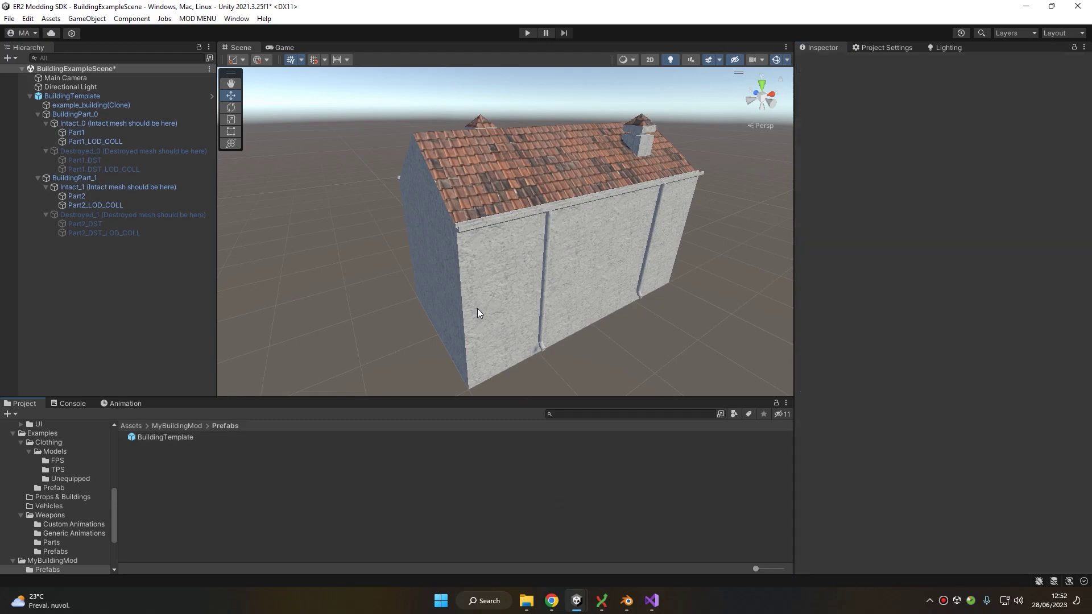
key("ctrl+s")
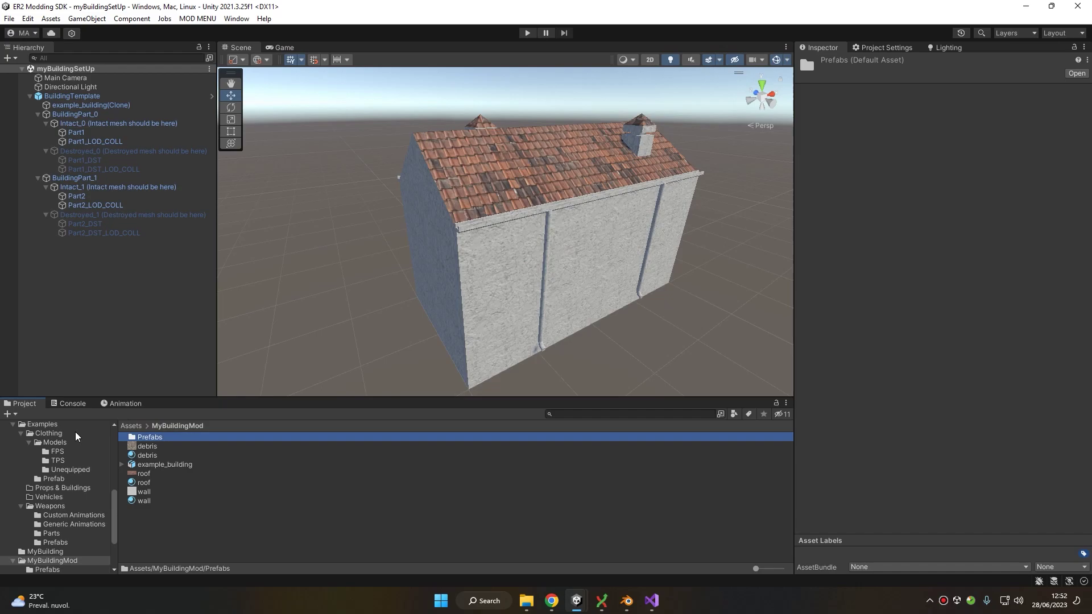
key("ctrl+shift+s")
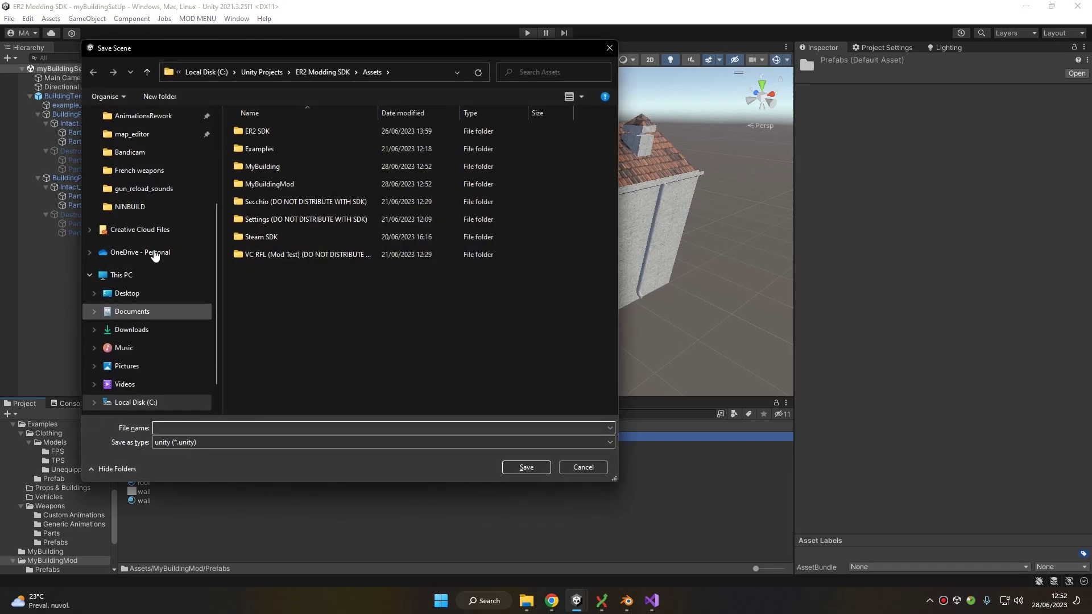
double_click(292, 182)
left_click(228, 430)
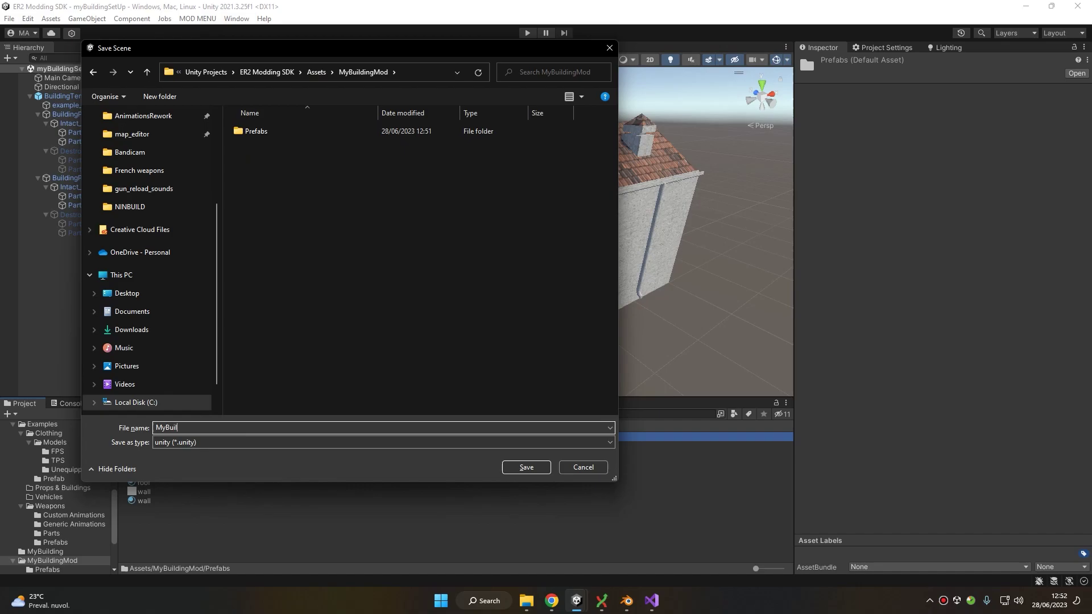
type("MyBuildingSetUp")
key("Return")
left_click(179, 477)
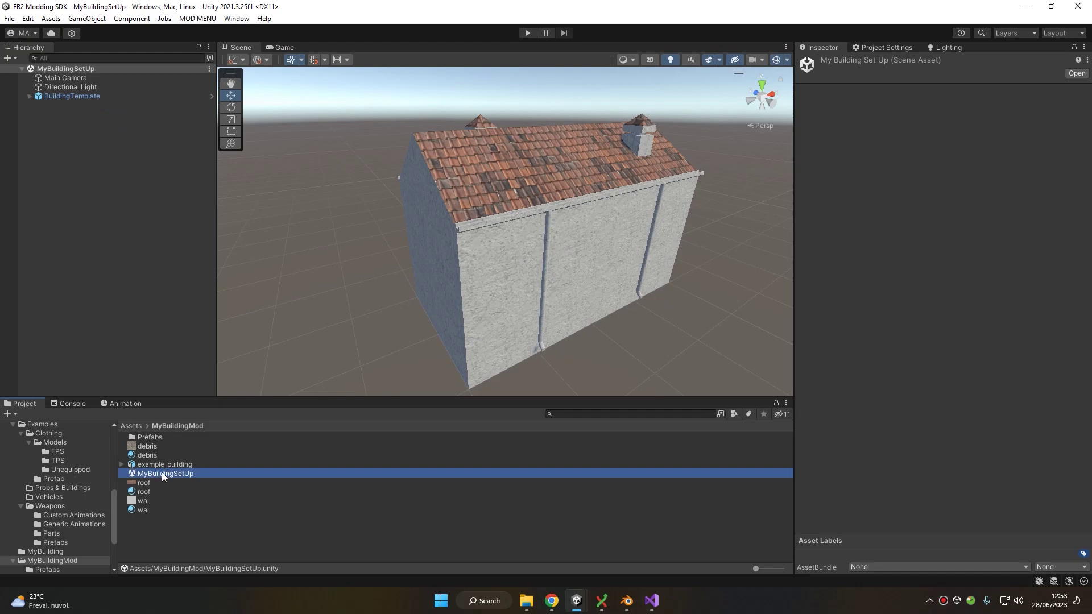
- Open the Mod Compiler and choose the mybuildingmod asset bundle
left_click(31, 96)
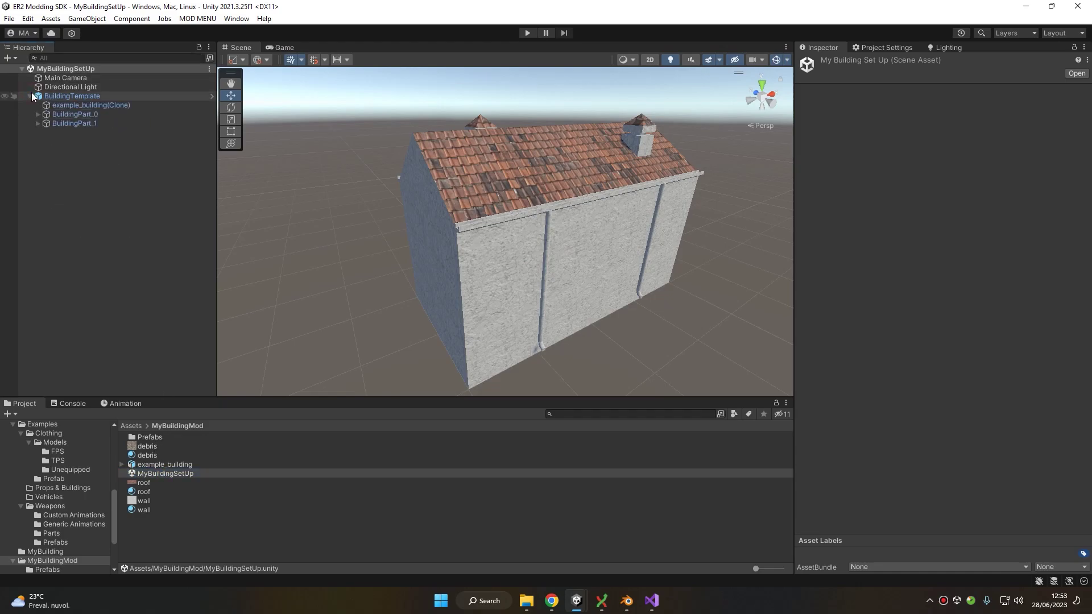
left_click(202, 23)
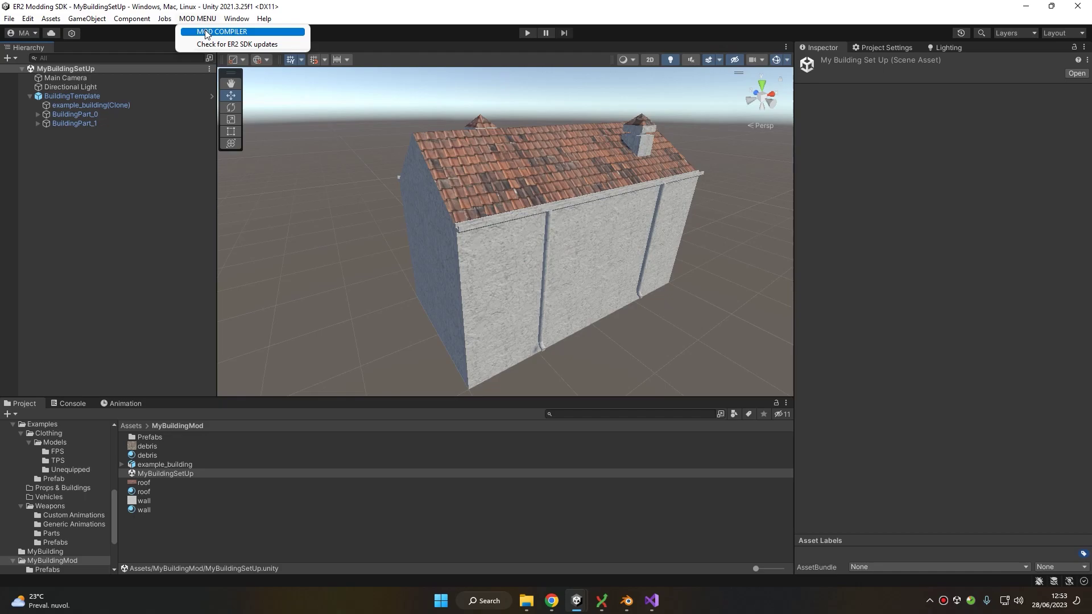
left_click(206, 31)
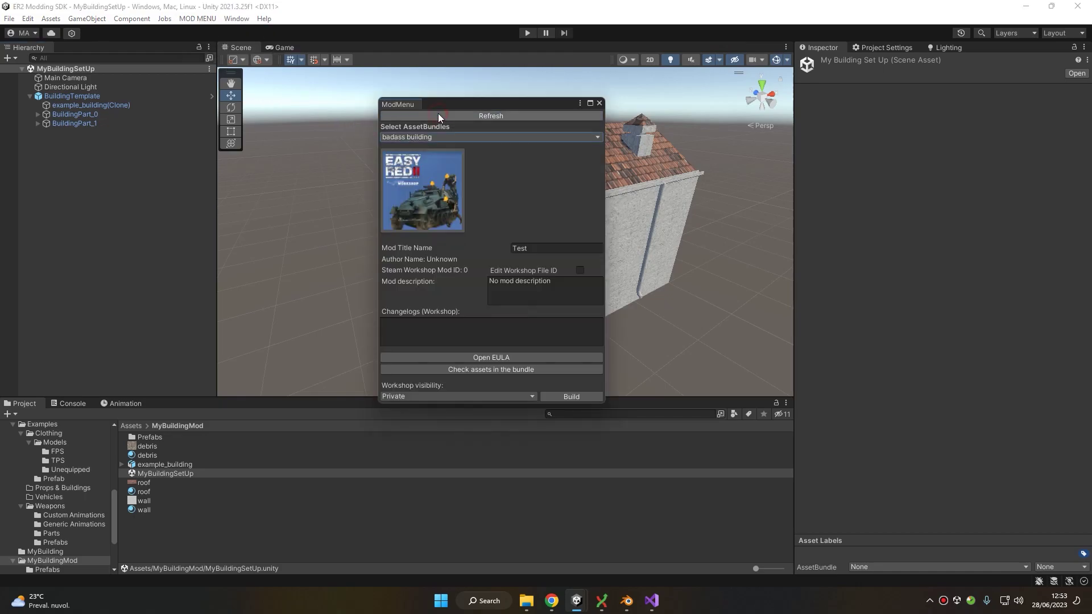
left_click(427, 137)
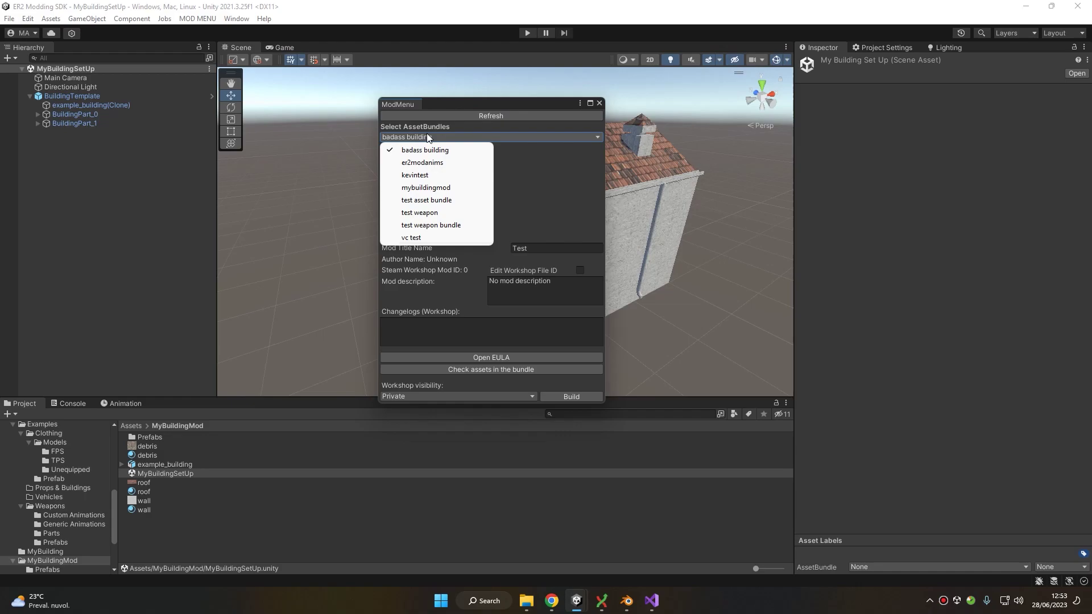
left_click(432, 188)
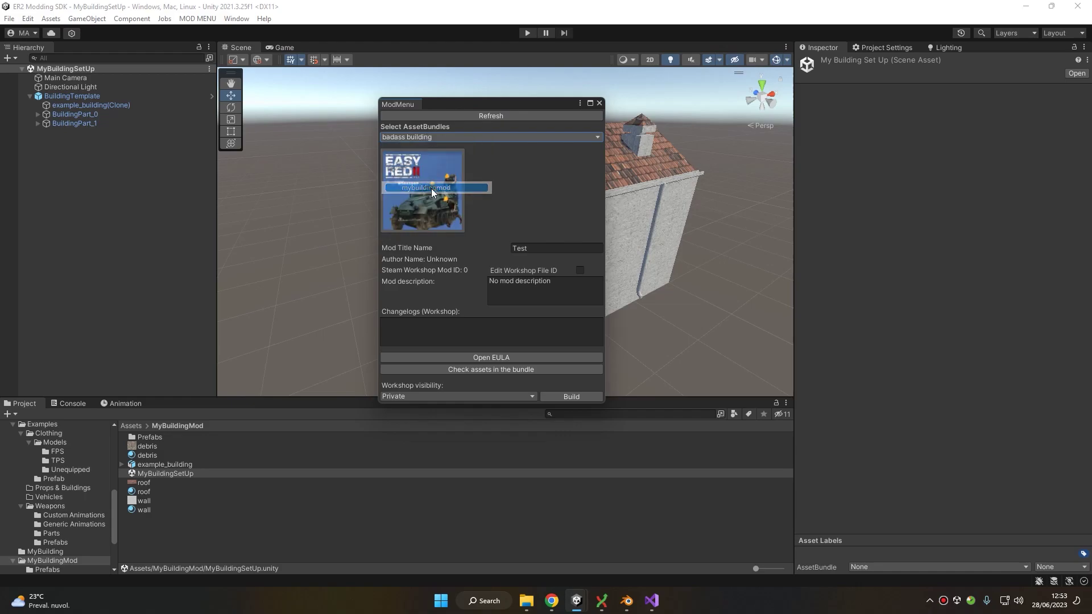
left_click(432, 139)
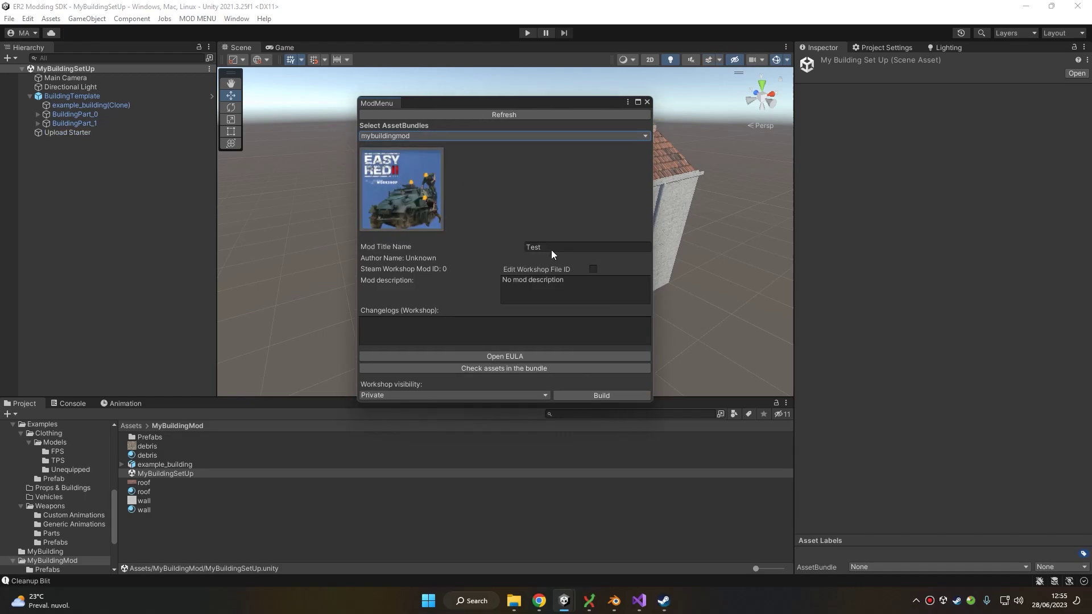
- Set the mod title to "My Building Mod" and check which assets the bundle contains
left_click(551, 248)
type("M")
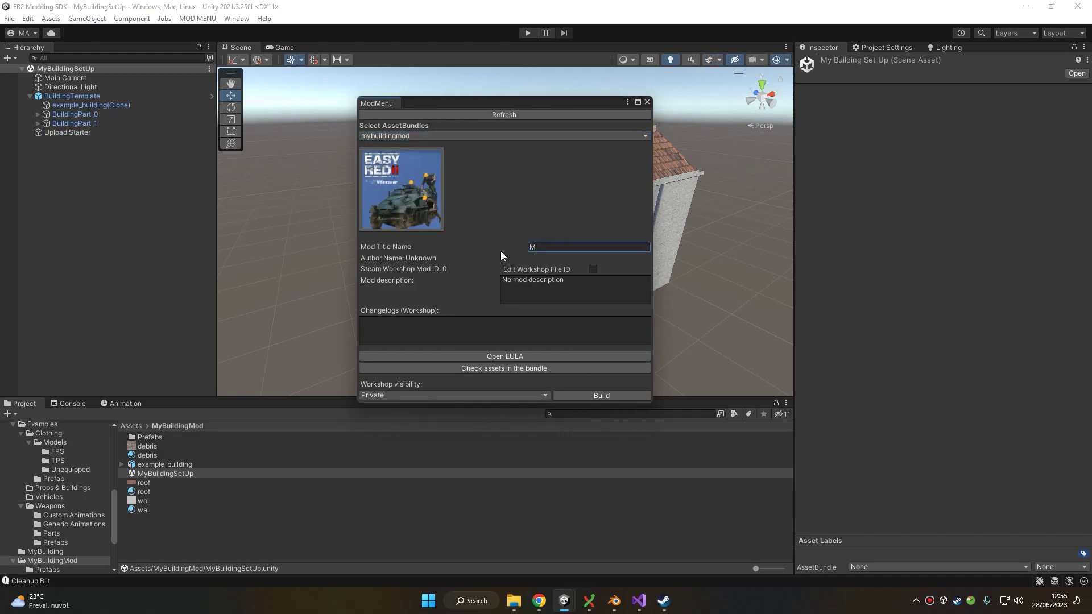
type("y Building Mod")
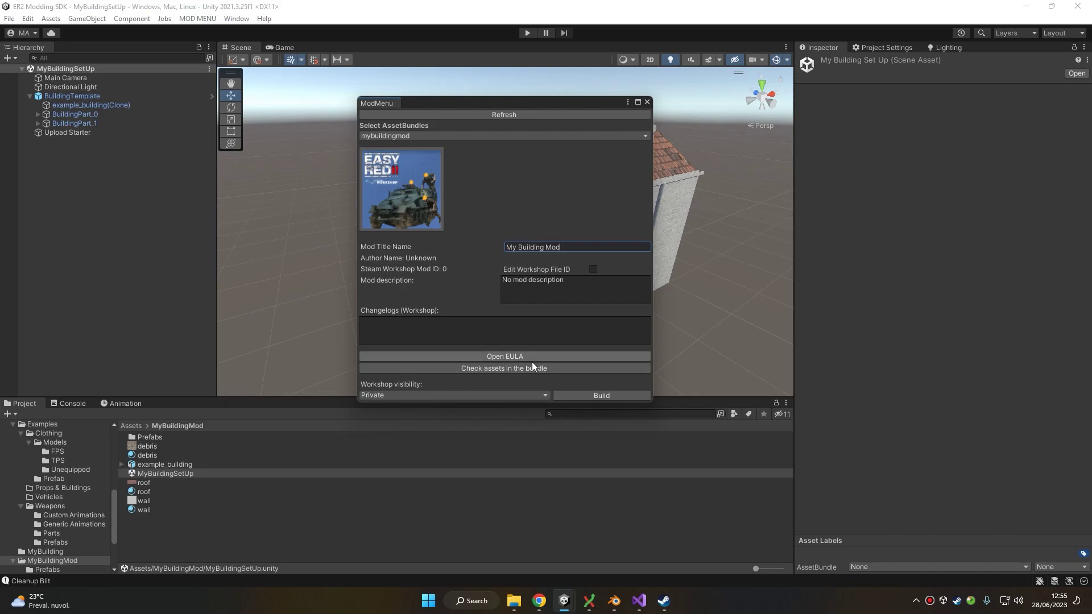
left_click(499, 369)
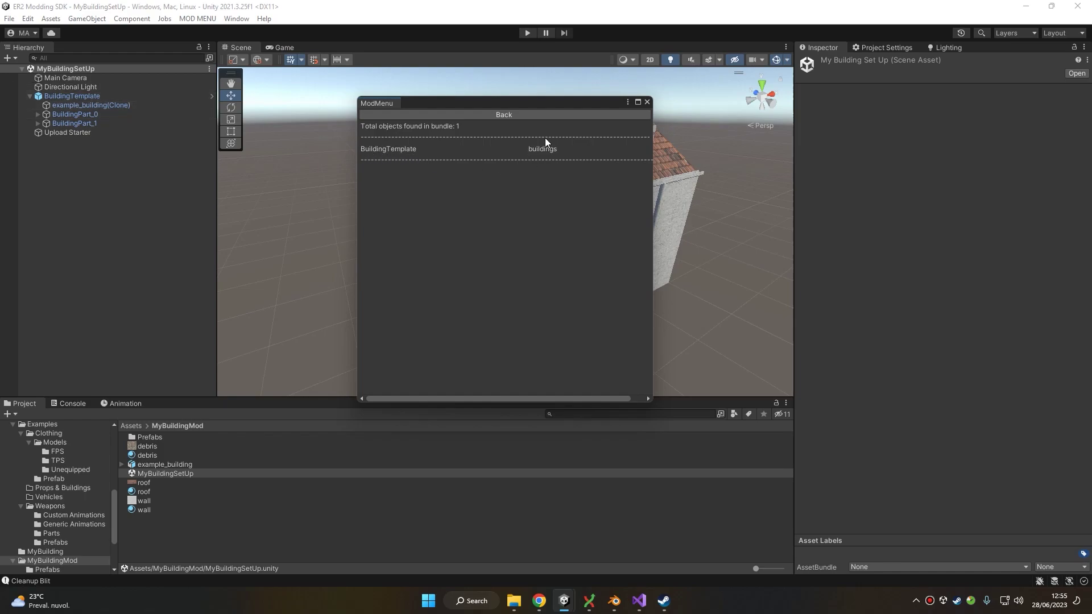
left_click(432, 114)
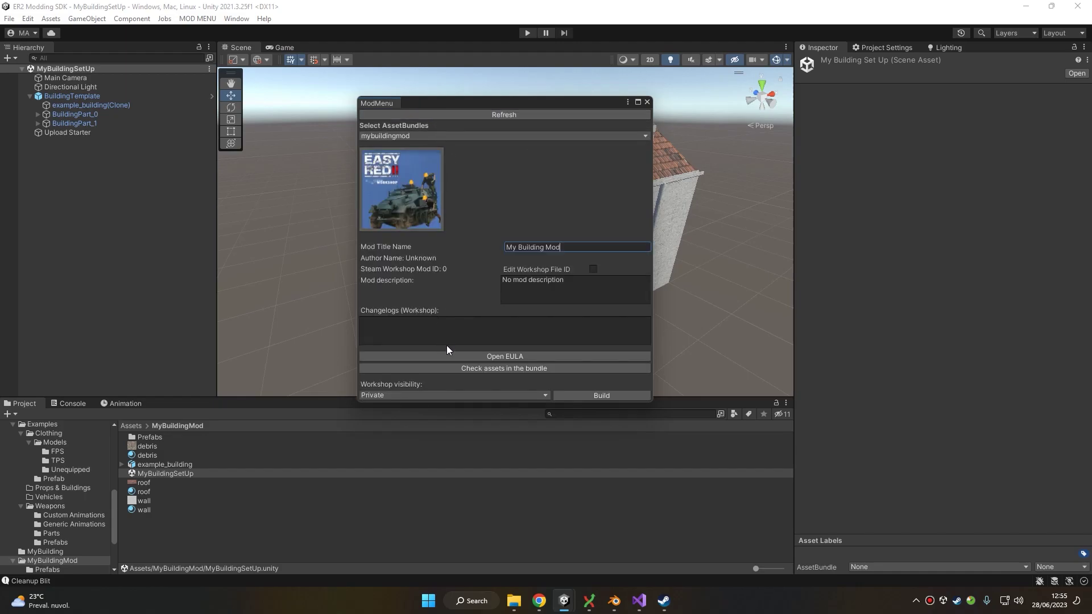
- Set the mod's Workshop visibility to Unlisted, then build and upload the mod
left_click(489, 394)
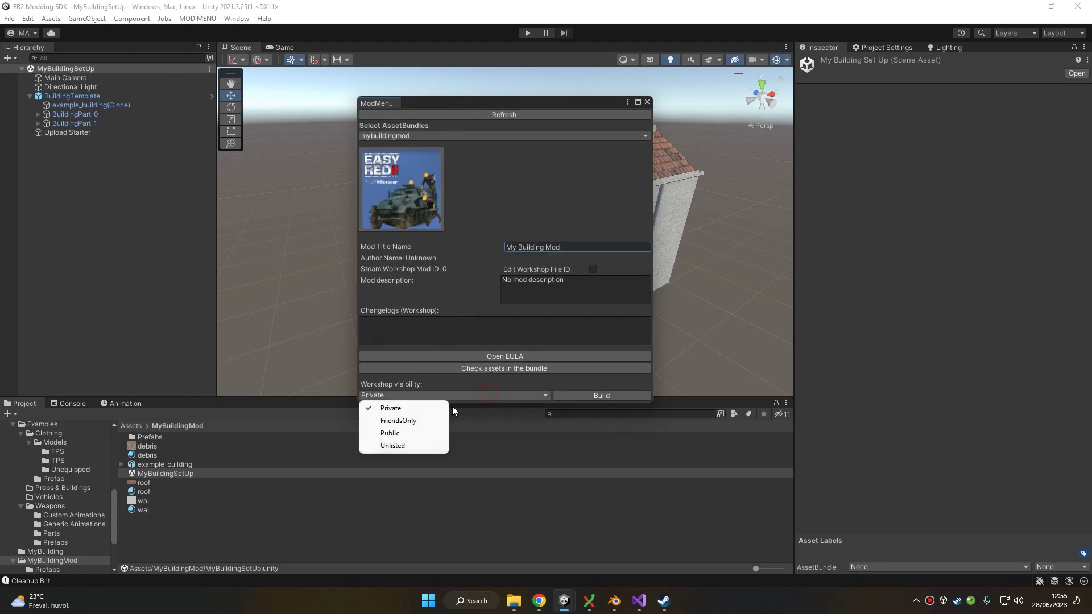
left_click(391, 445)
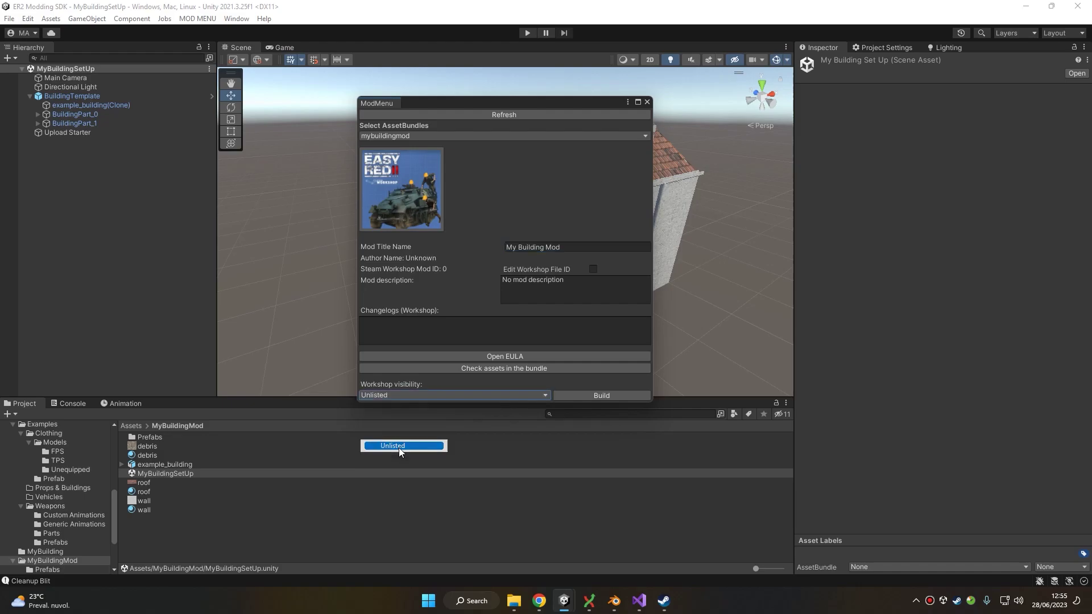
left_click(578, 397)
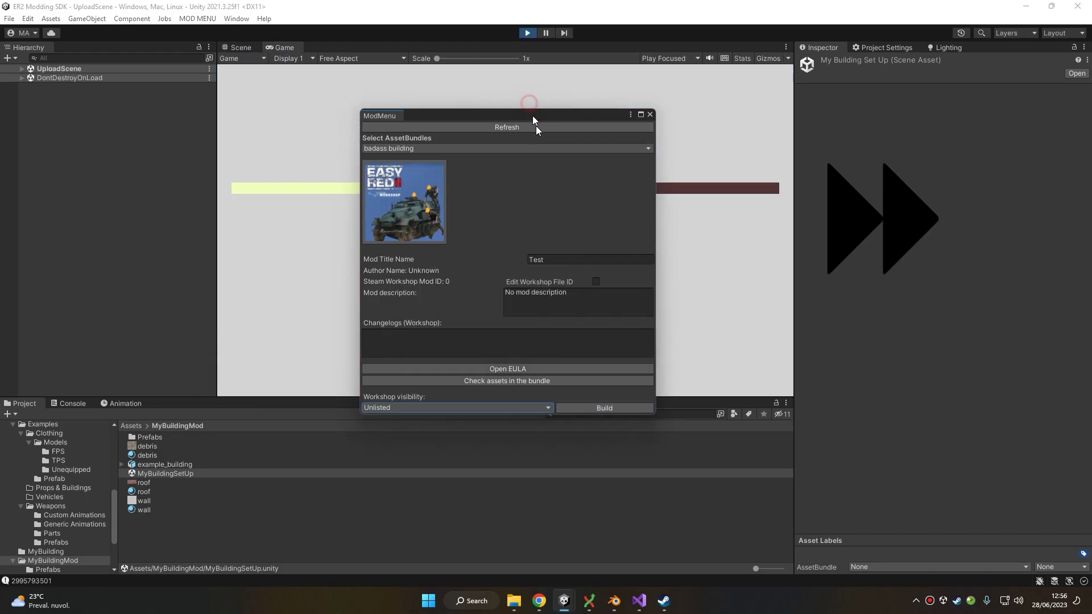
left_click_drag(553, 365, 553, 200)
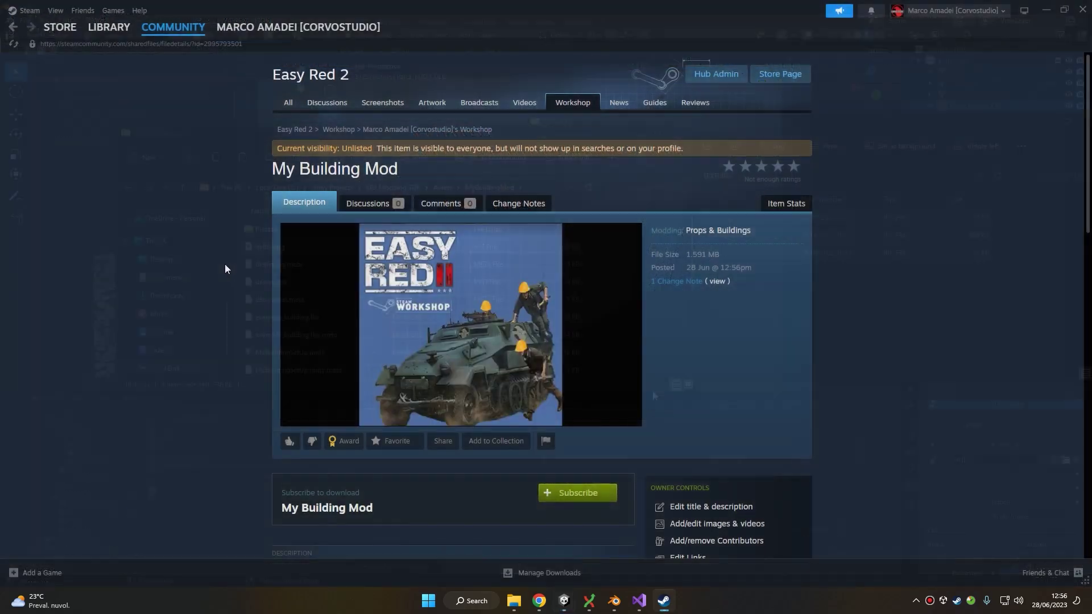
- Subscribe to My Building Mod on its Steam Workshop page
scroll(222, 265, "down", 2)
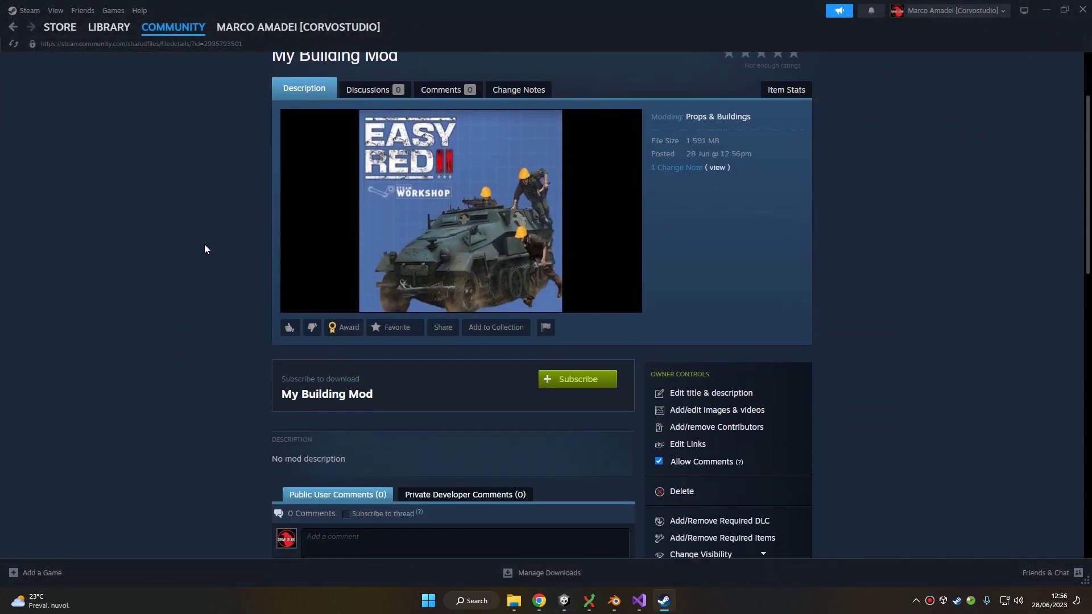
left_click(611, 384)
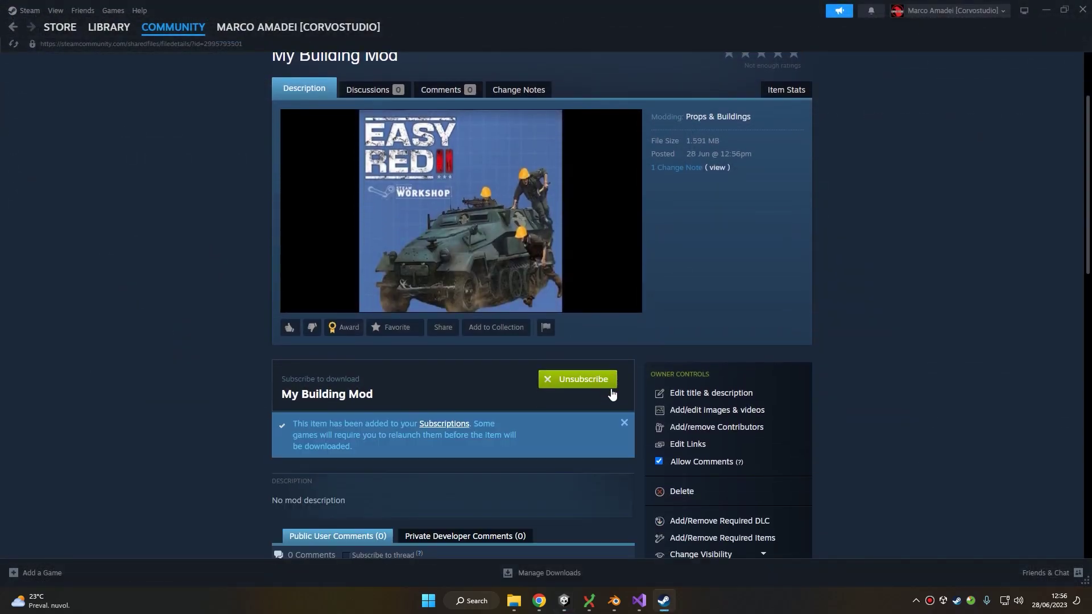
left_click(420, 580)
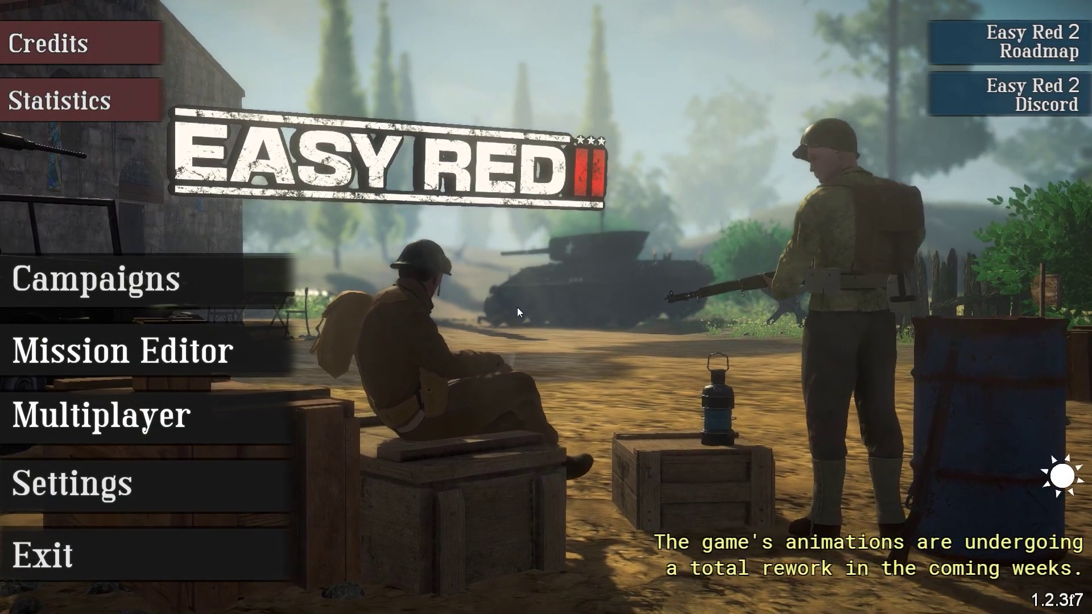
- In Easy Red 2, create and start a new 500x500 map named "Testing my building" from the Mission Editor
left_click(210, 353)
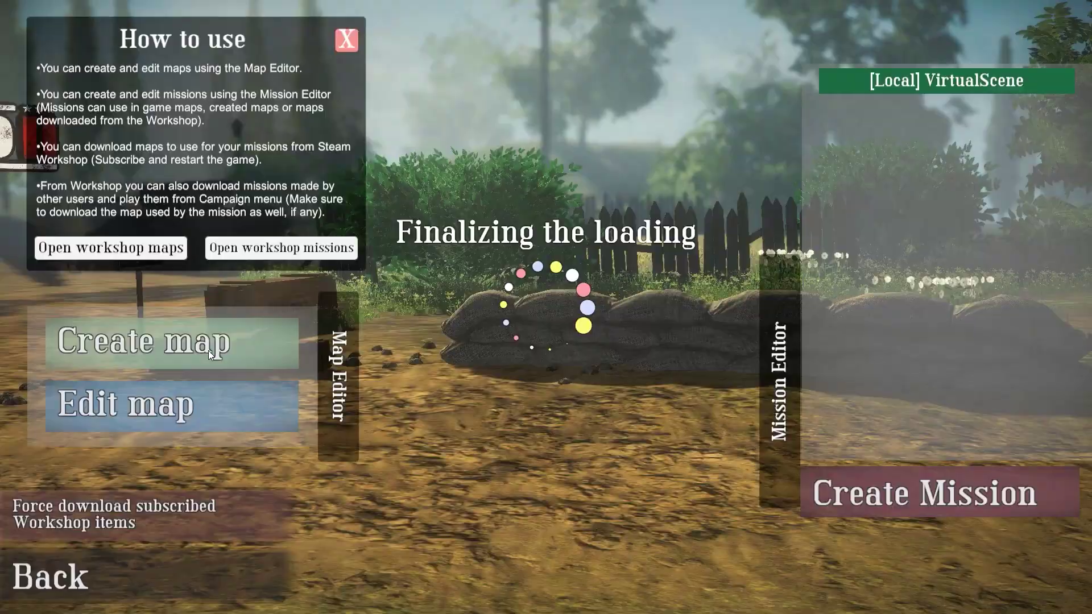
left_click(182, 348)
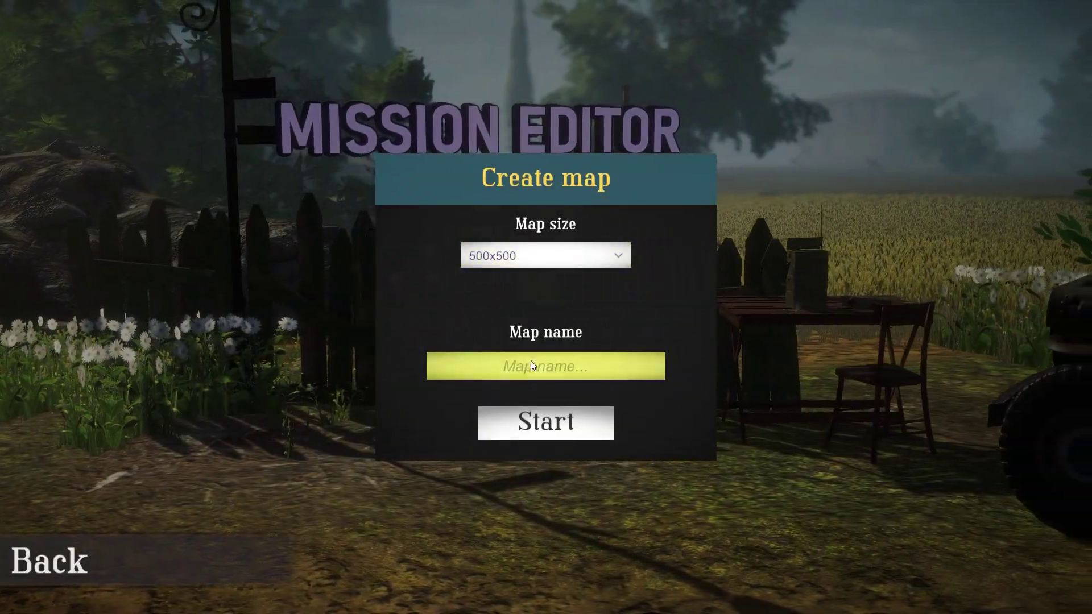
left_click(531, 363)
type("Test")
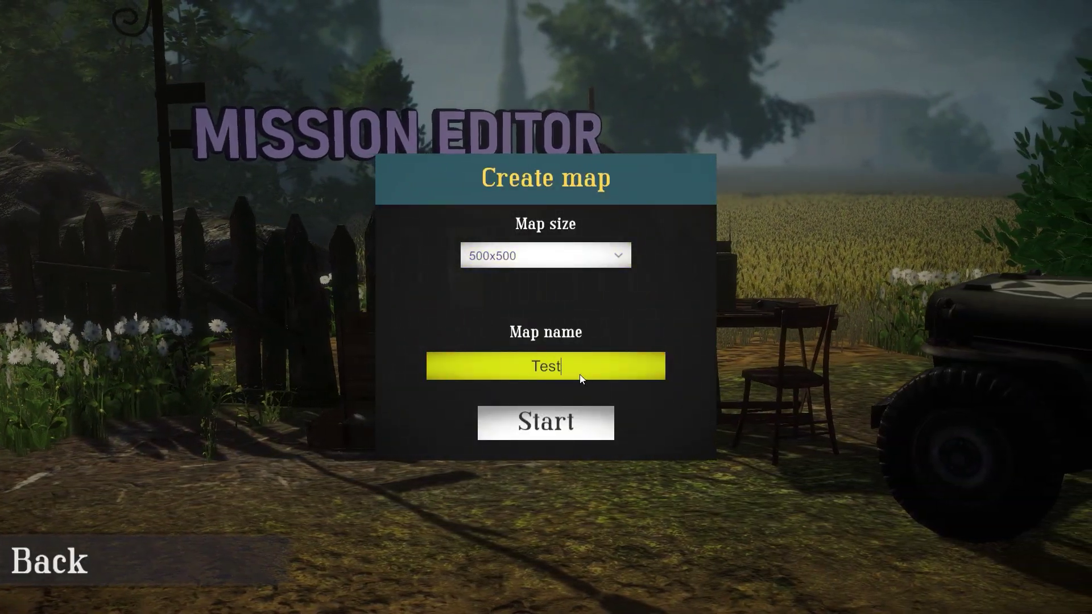
type("ing my building")
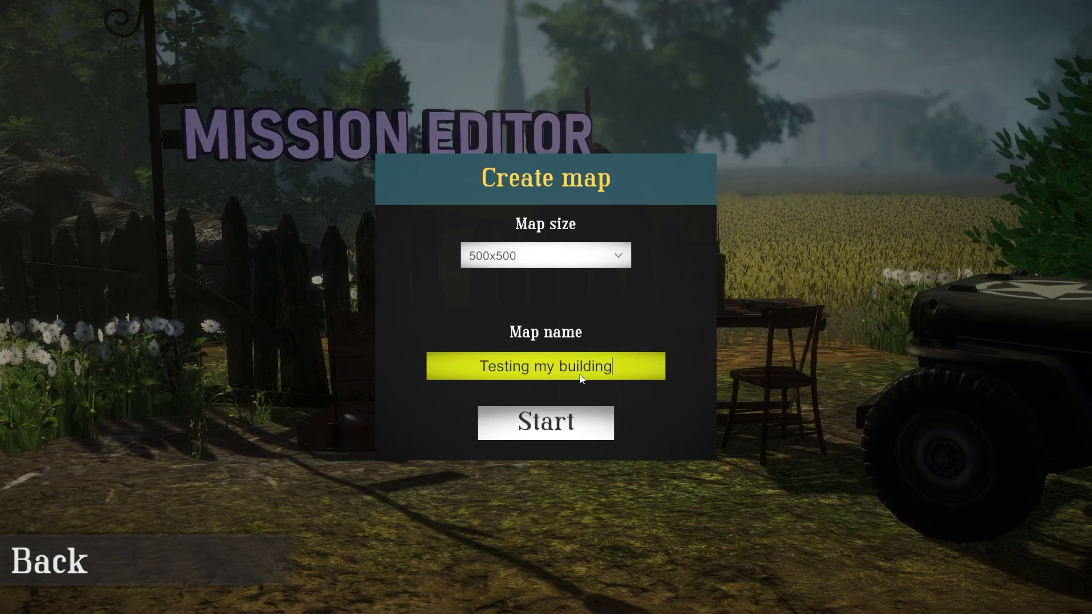
left_click(551, 424)
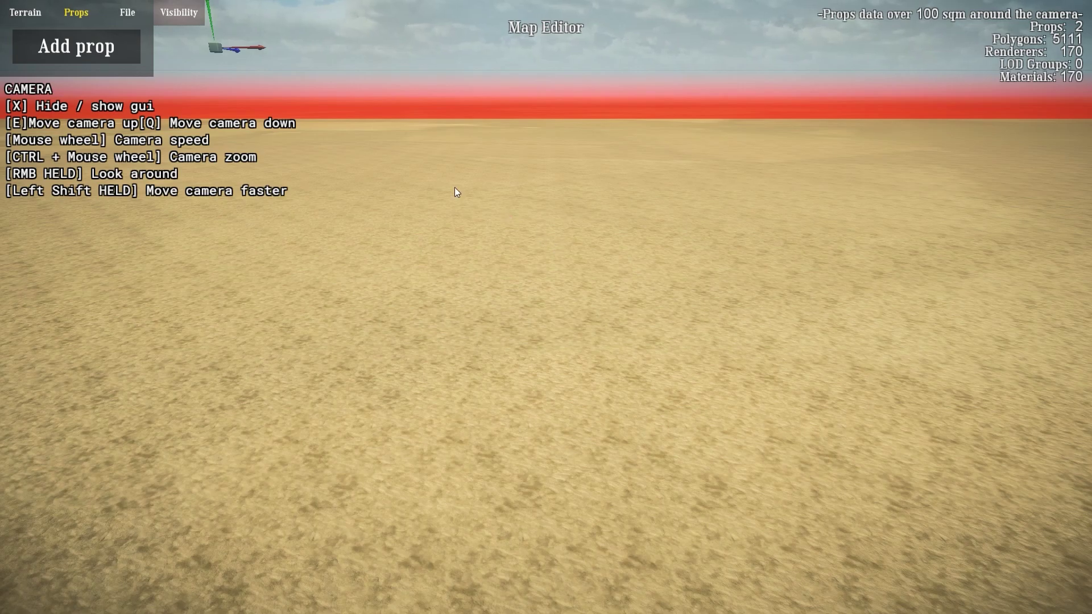
- Add the BuildingTemplate prop from the My Building Mod category to the map
left_click(91, 53)
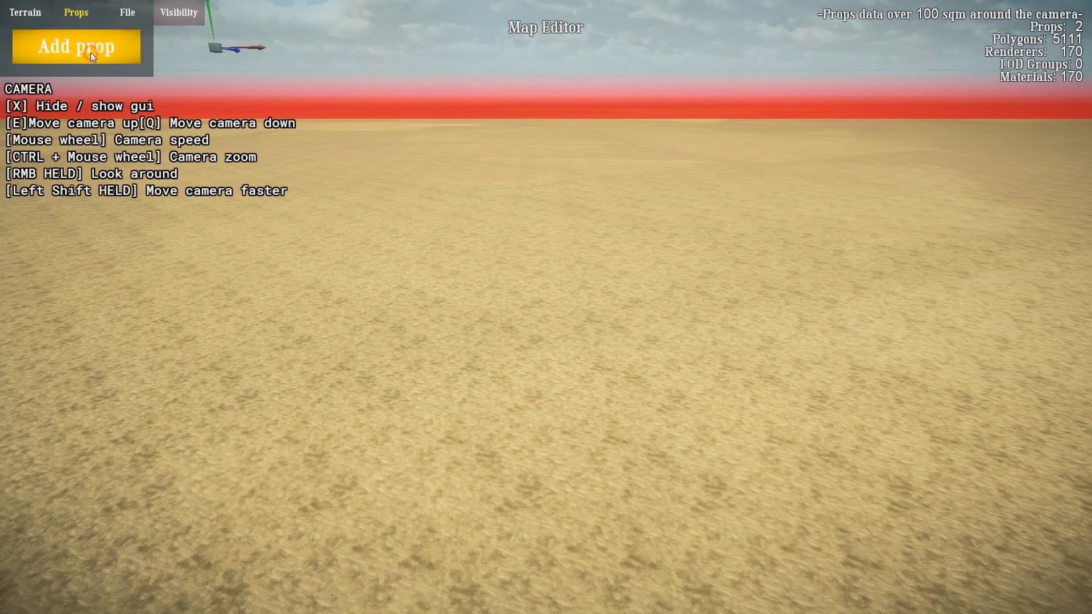
left_click(413, 366)
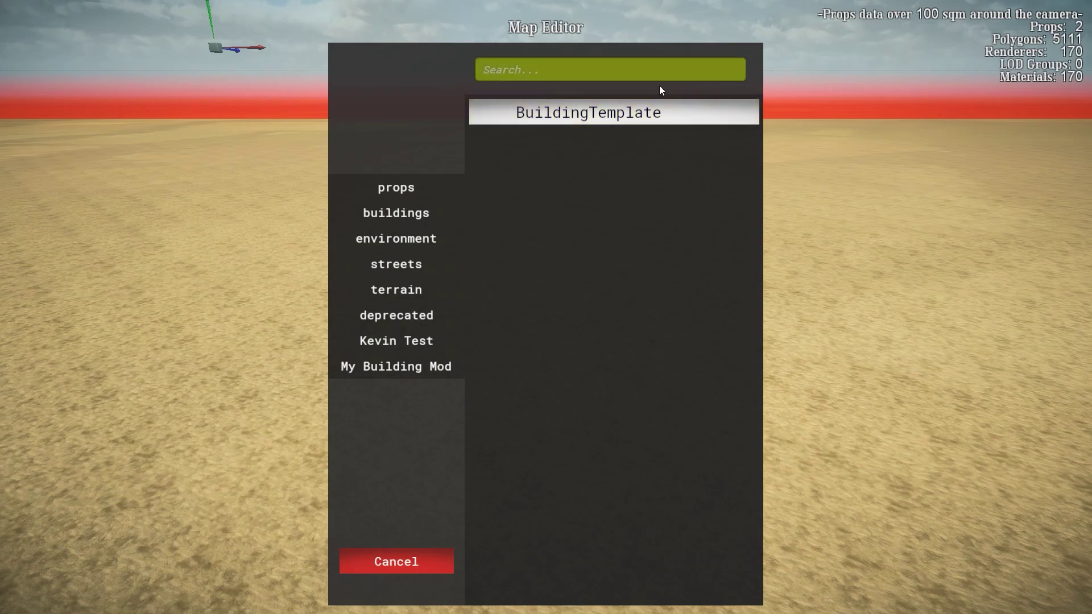
left_click(626, 113)
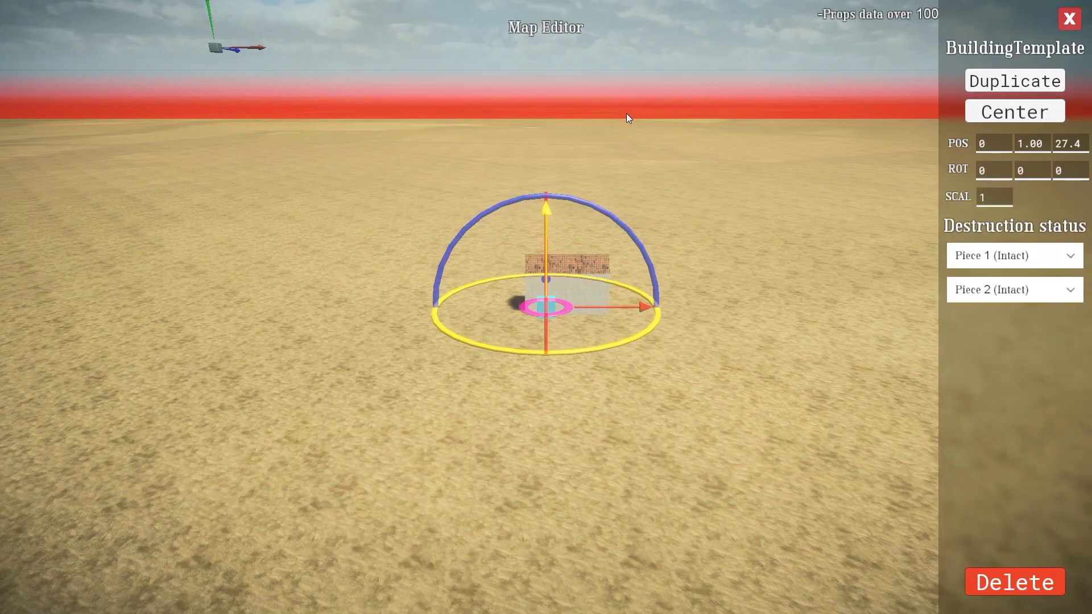
- Set the destruction status of the building's Piece 1 to Destroyed
key("w")
right_click_drag(695, 155, 194, 111)
key("d")
key("d")
key("d")
right_click_drag(546, 307, 387, 307)
left_click(1006, 261)
left_click(1004, 295)
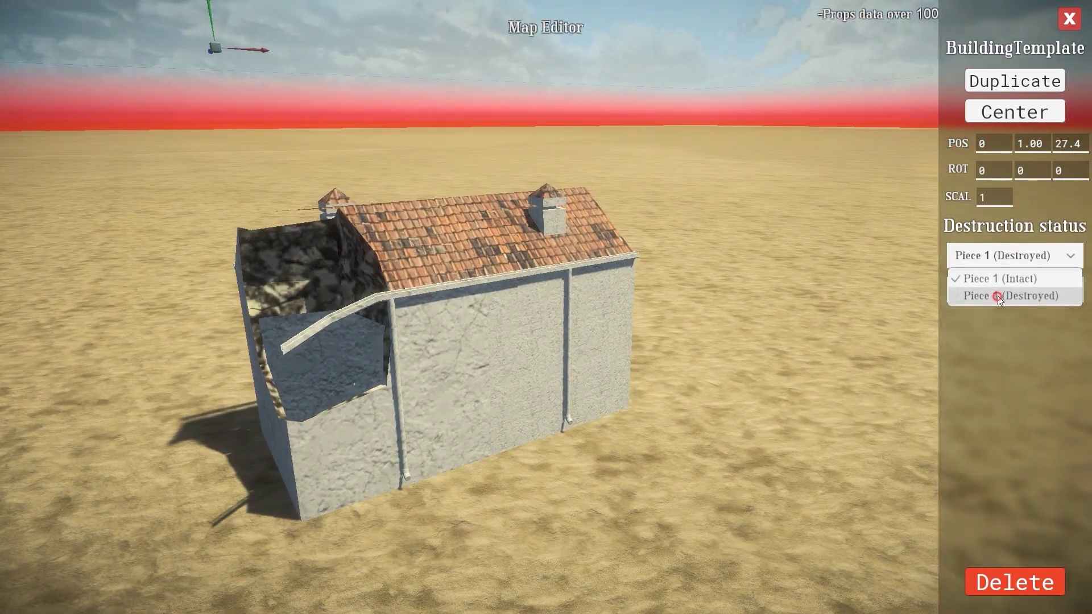
- Set the destruction status of the building's Piece 2 to Destroyed and inspect the ruins from another side
right_click_drag(496, 343, 821, 356)
left_click(1027, 290)
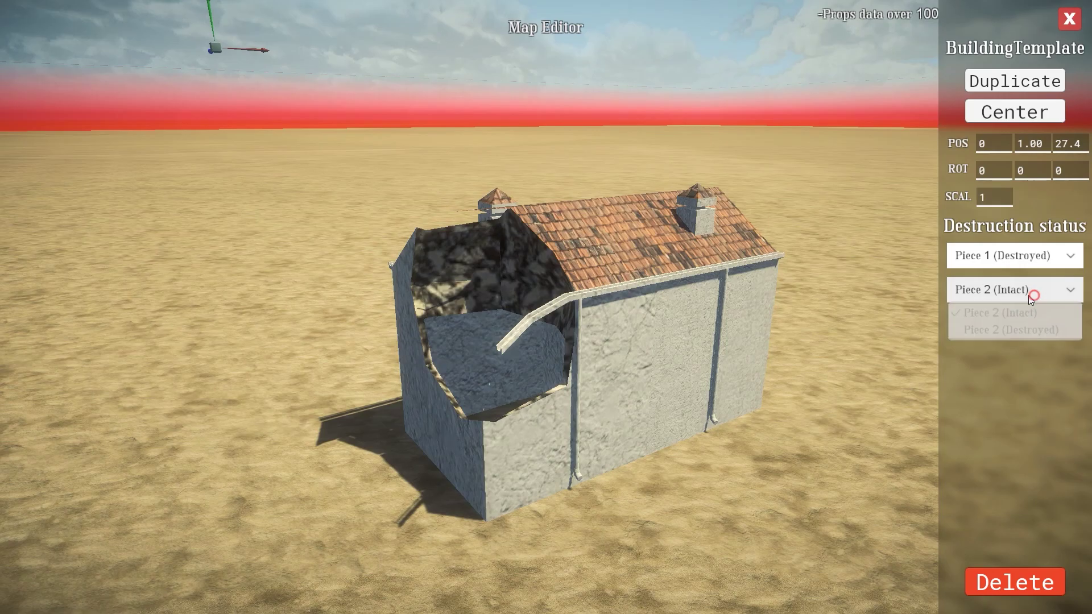
left_click(998, 324)
right_click_drag(663, 313, 927, 296)
- Set Piece 1 and Piece 2 of the building back to Intact and close its properties
left_click(1013, 256)
left_click(995, 278)
left_click(1011, 289)
left_click(979, 312)
key("s")
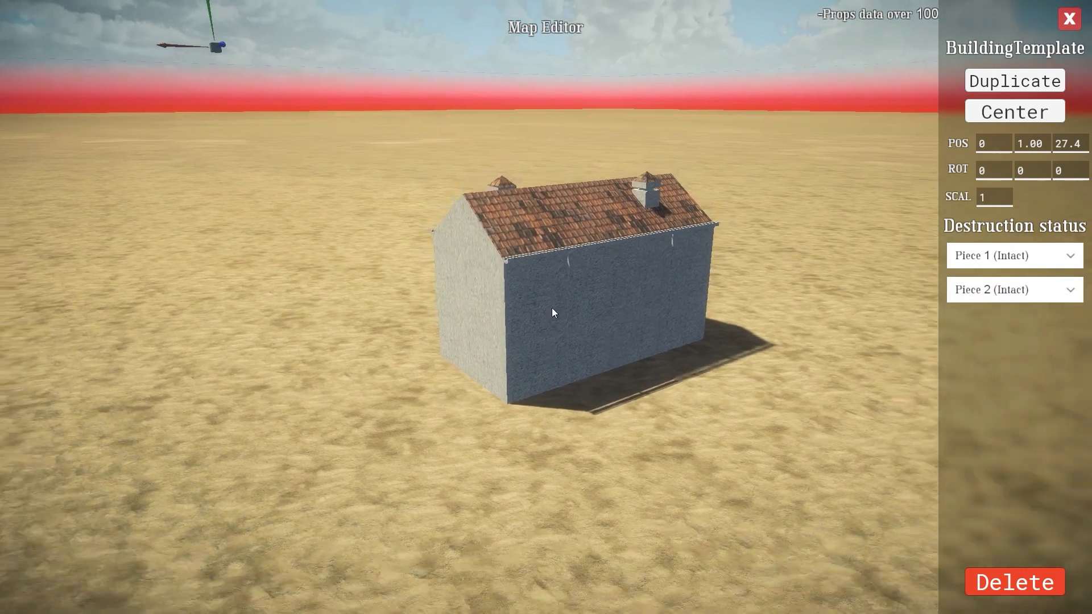
left_click(1069, 19)
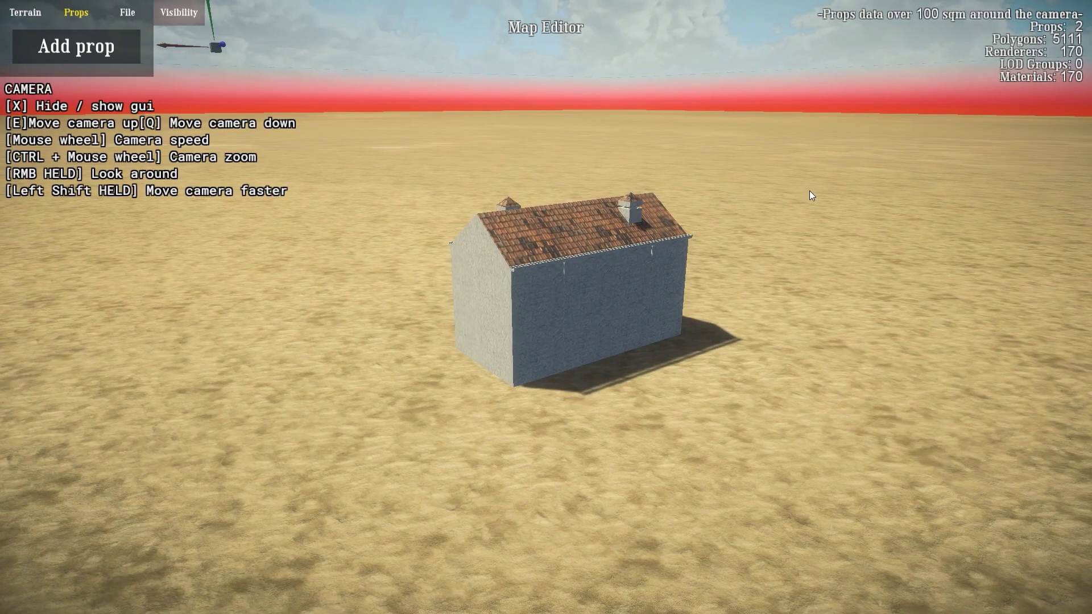